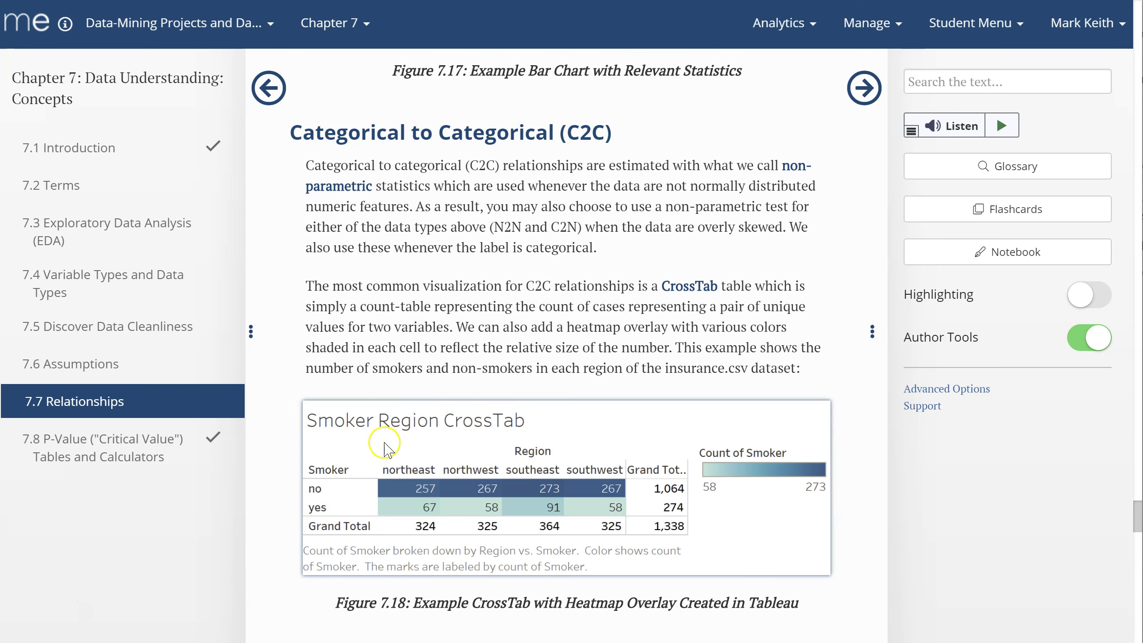
Highlight the paragraph about non-parametric tests, then clear the highlight
mouse_move(683, 283)
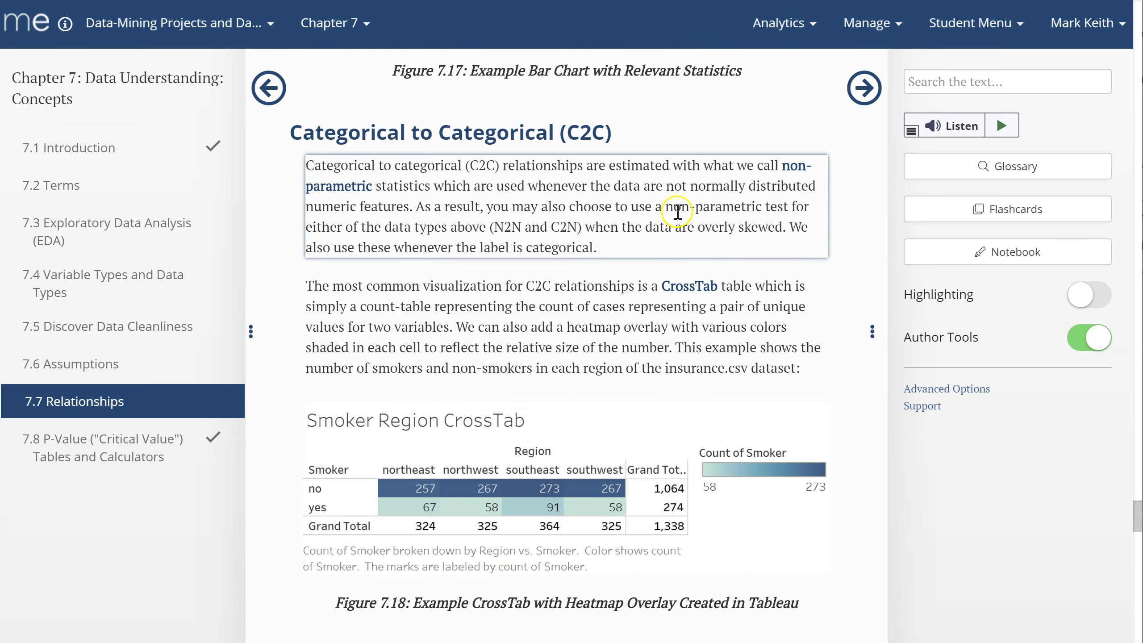
mouse_move(800, 165)
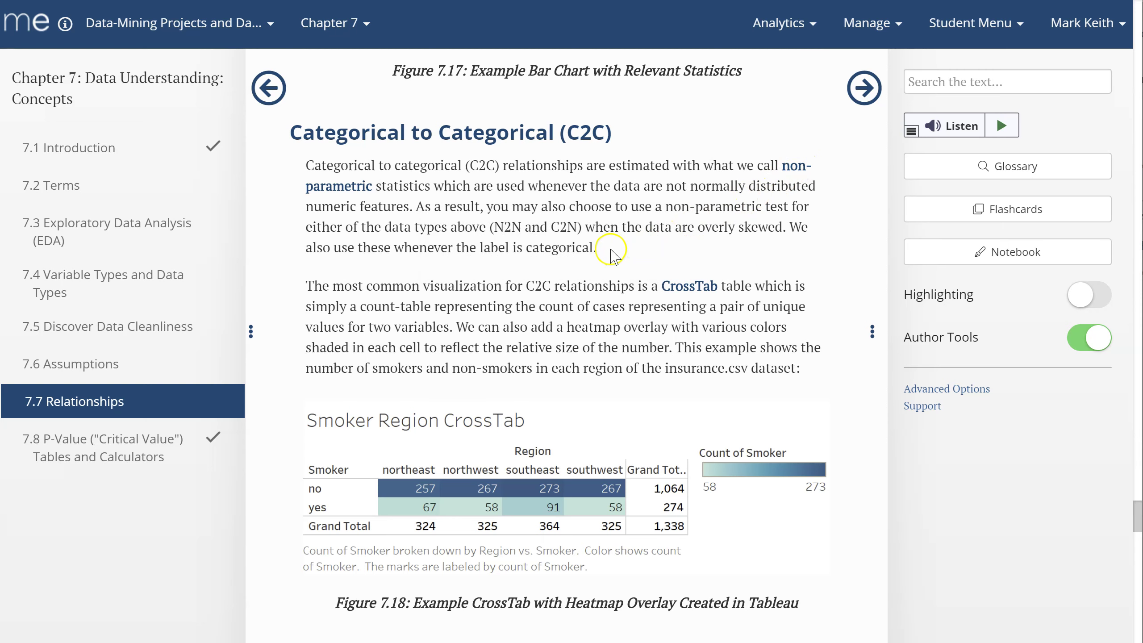
drag(603, 248, 305, 165)
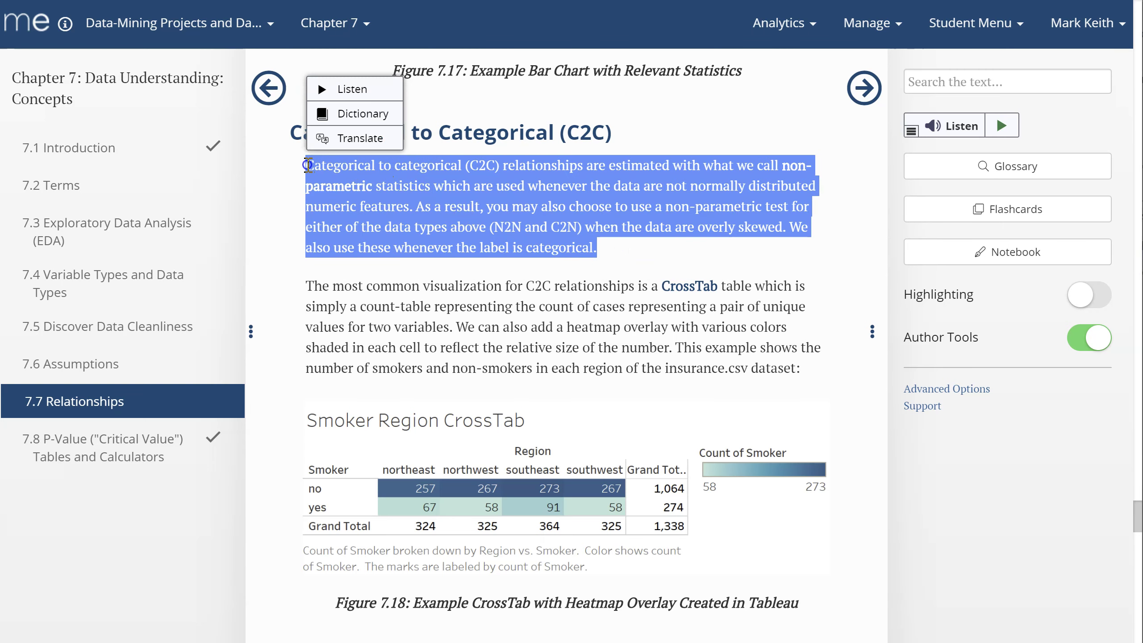
click(506, 194)
Scroll down to the Actual count of job type table (total 650) and the Frequency Rule box
scroll(510, 225, down, 2)
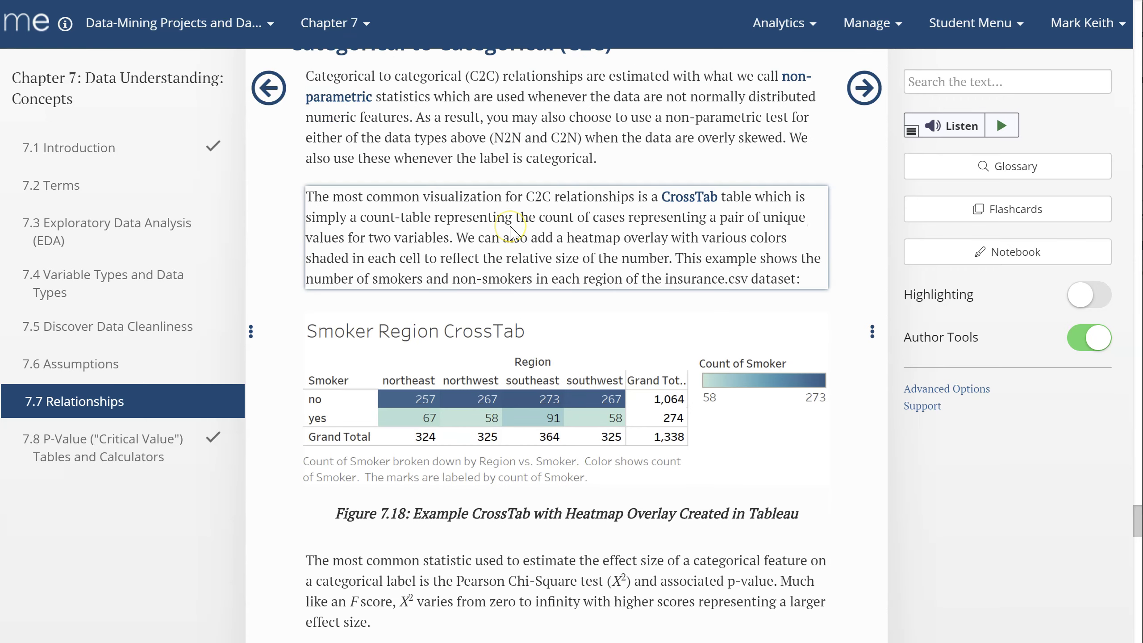
scroll(511, 229, down, 4)
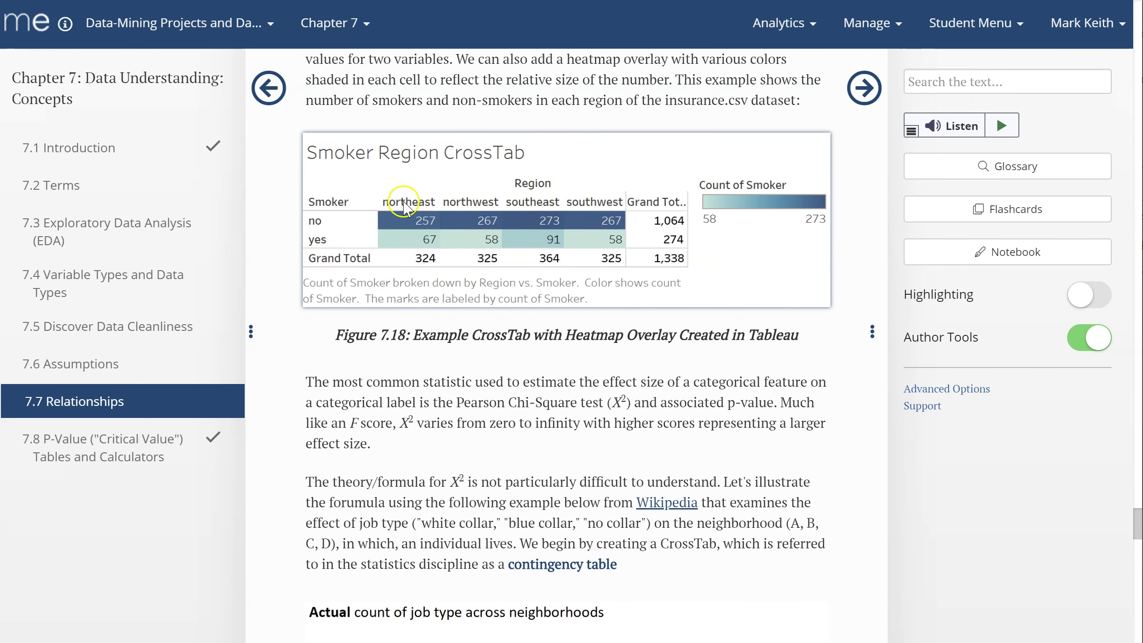
scroll(533, 229, down, 7)
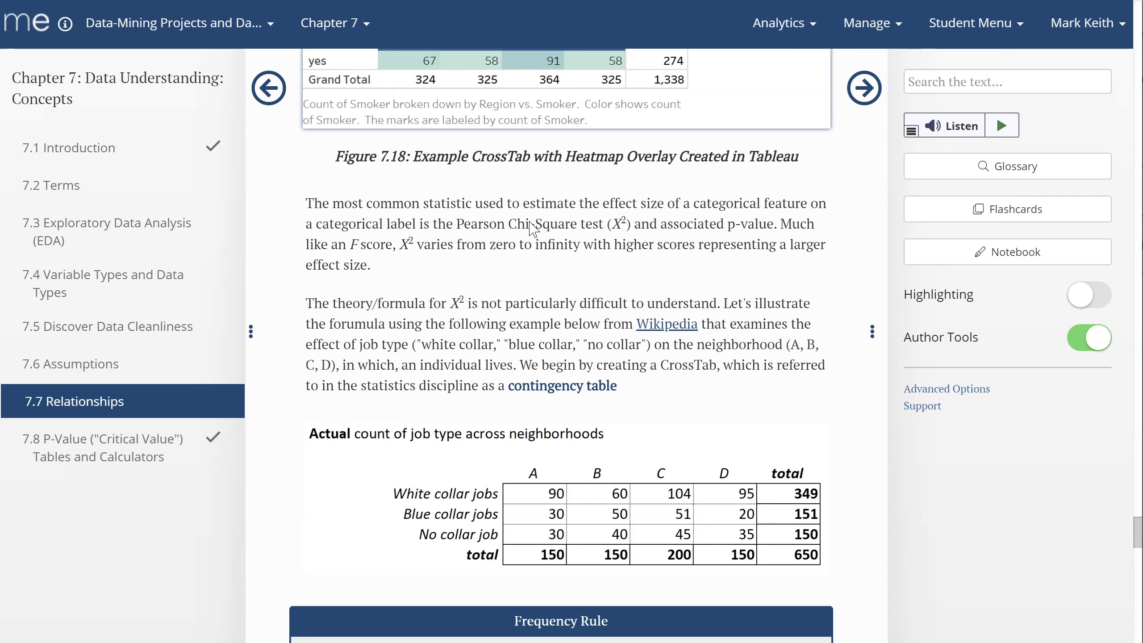
scroll(531, 222, down, 3)
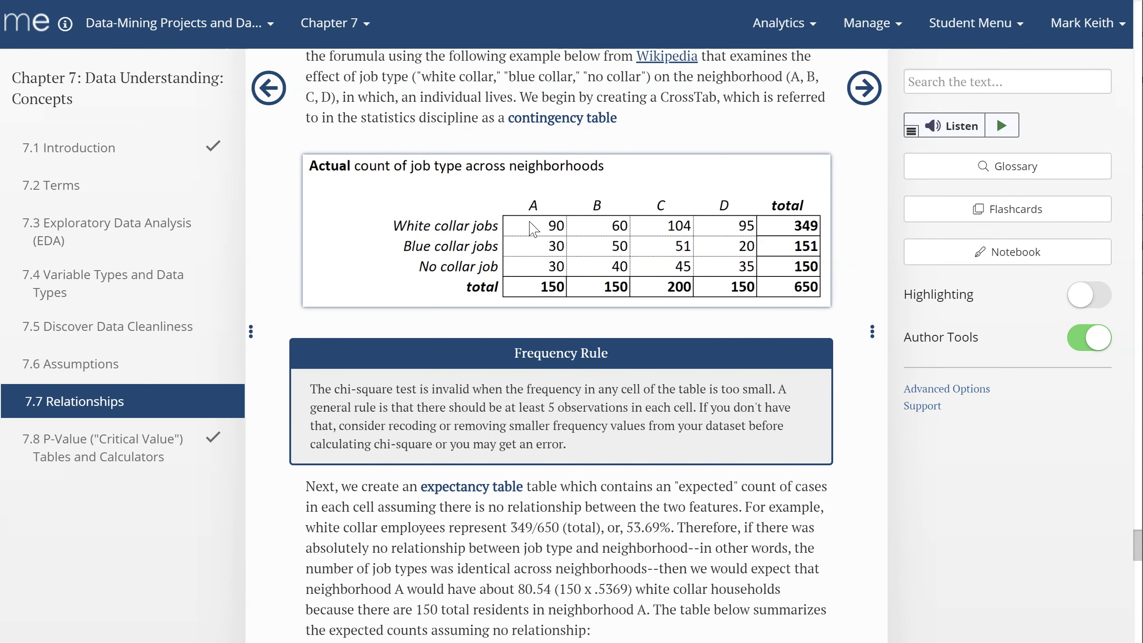
click(533, 223)
scroll(532, 222, up, 2)
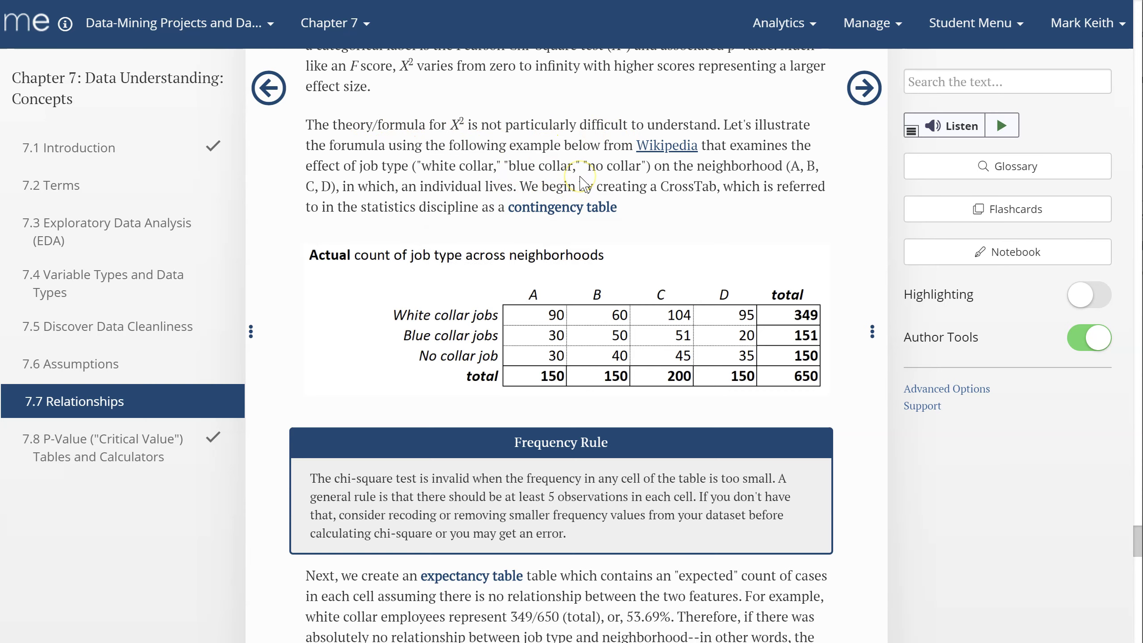
scroll(581, 180, up, 10)
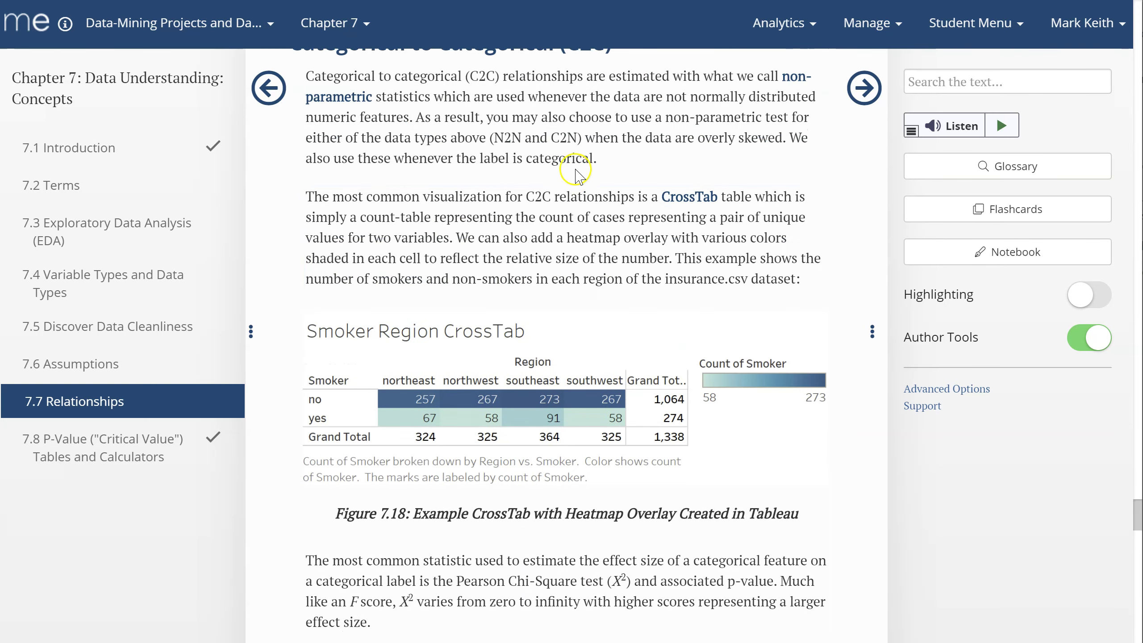
scroll(582, 197, up, 2)
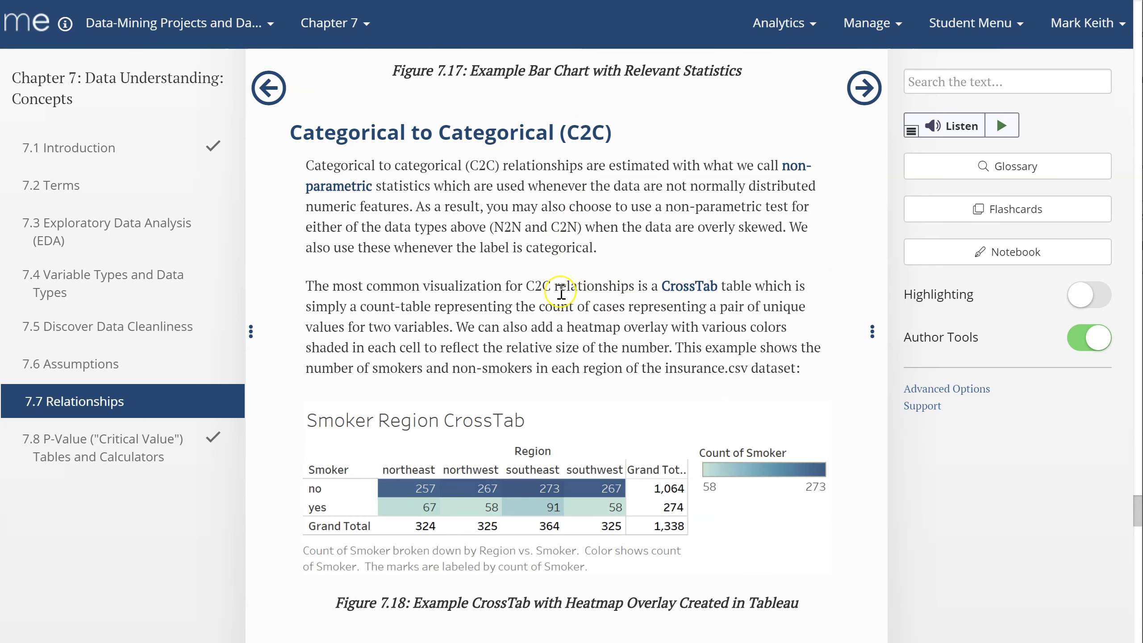
scroll(561, 293, down, 10)
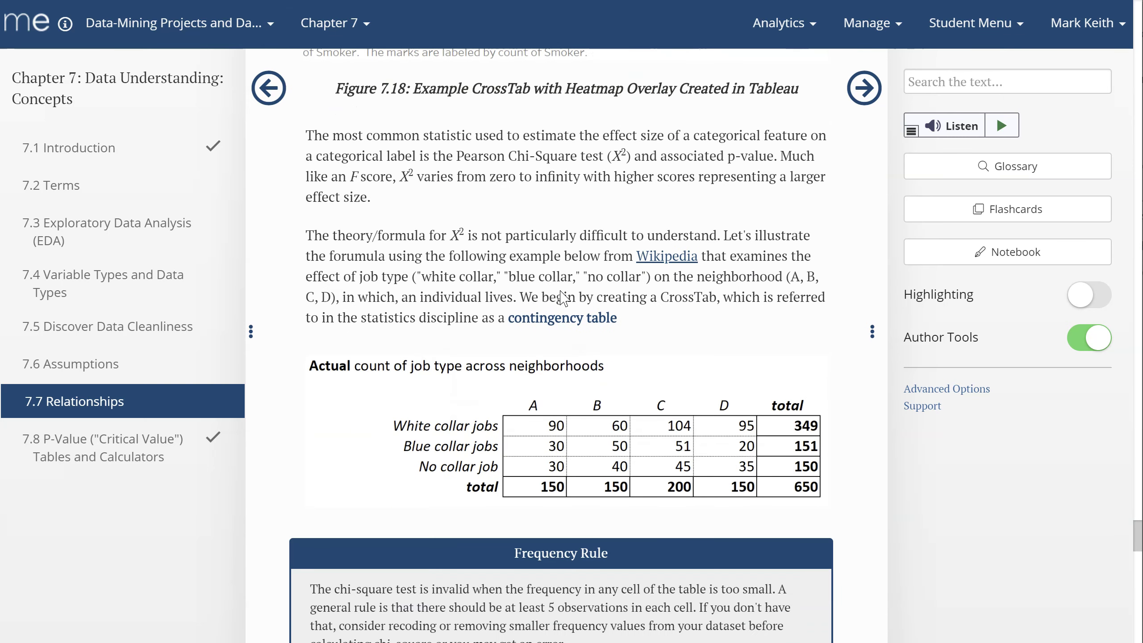
click(538, 274)
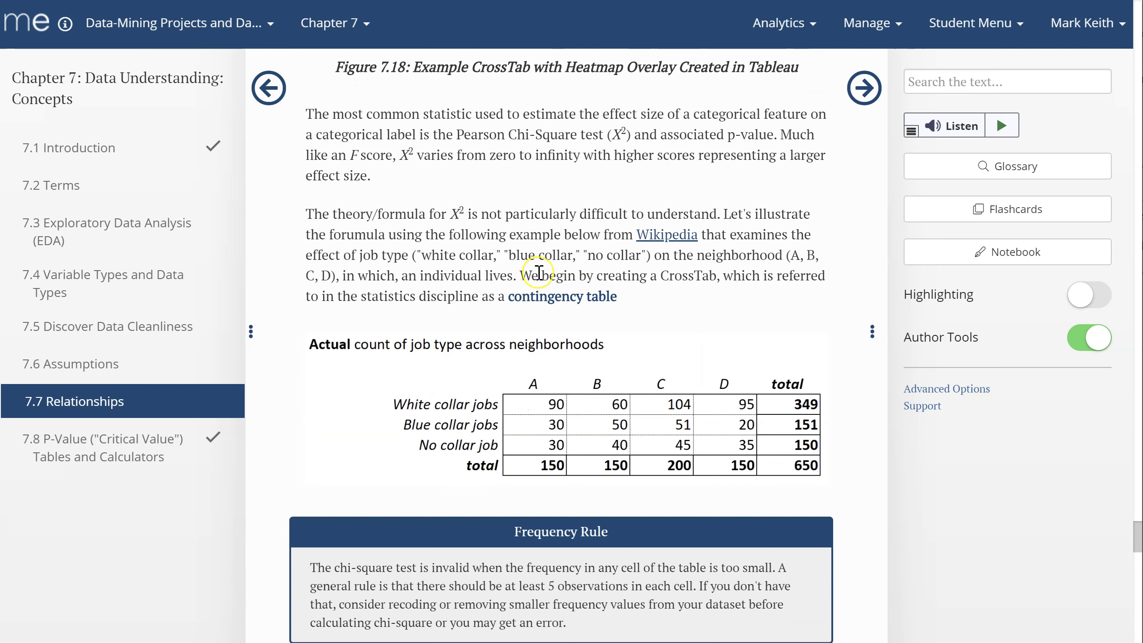
scroll(538, 274, down, 2)
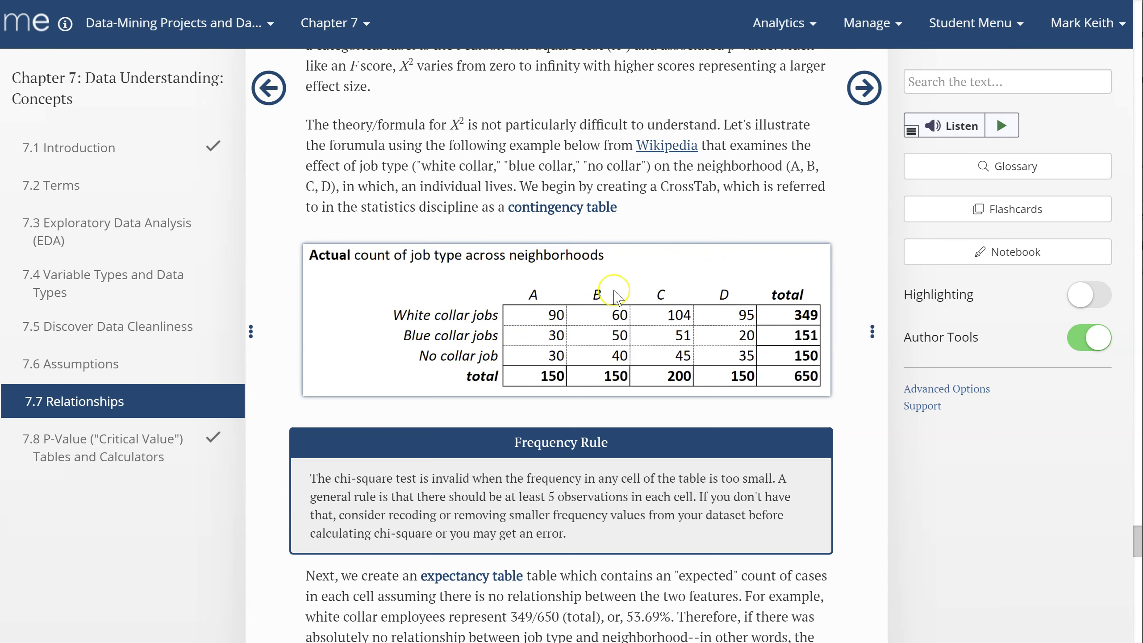
scroll(541, 299, up, 10)
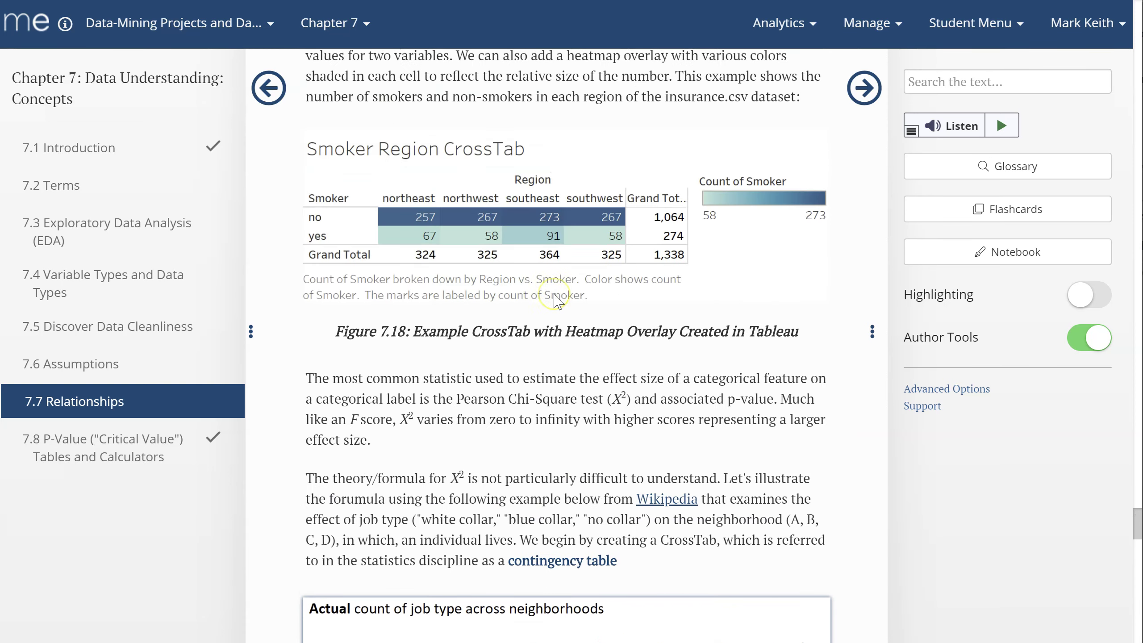
scroll(494, 332, down, 12)
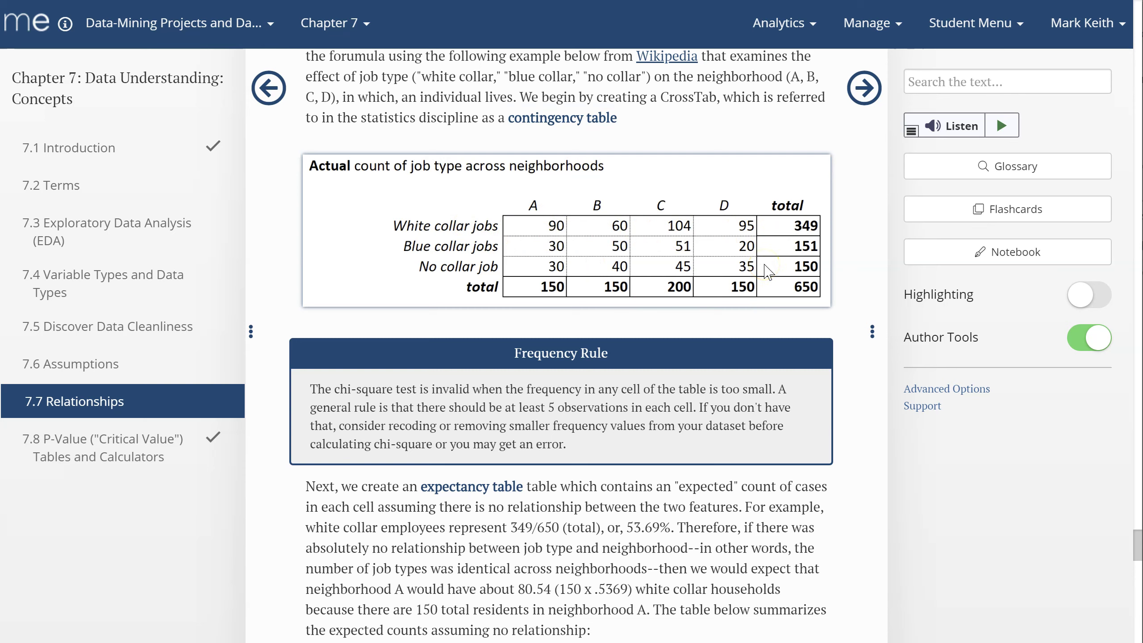
click(642, 314)
click(584, 365)
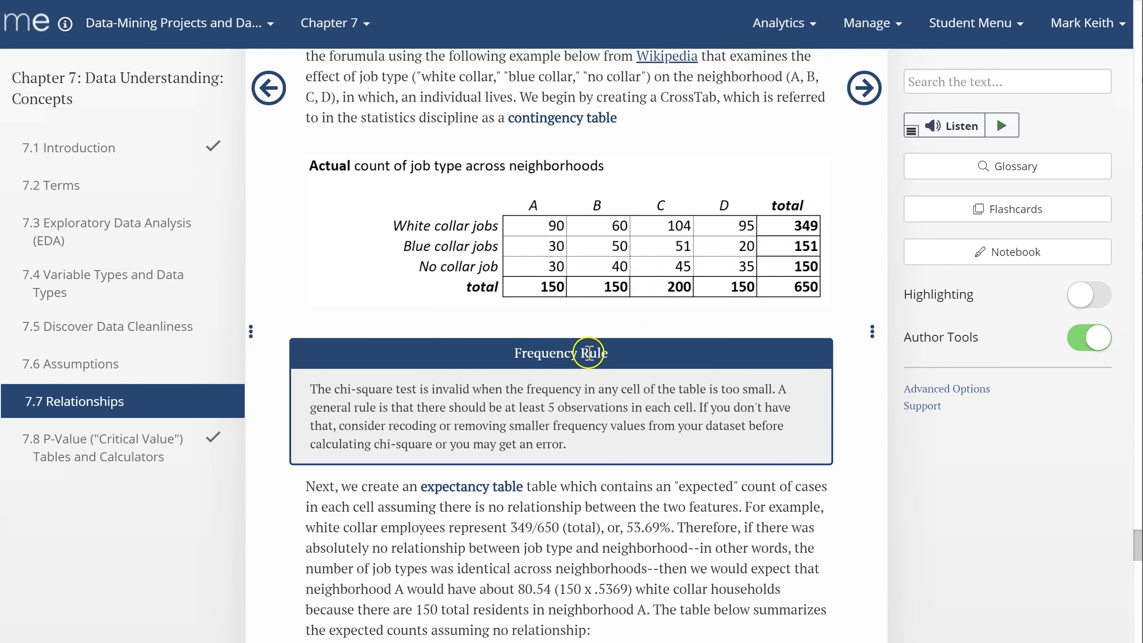
drag(601, 356, 529, 360)
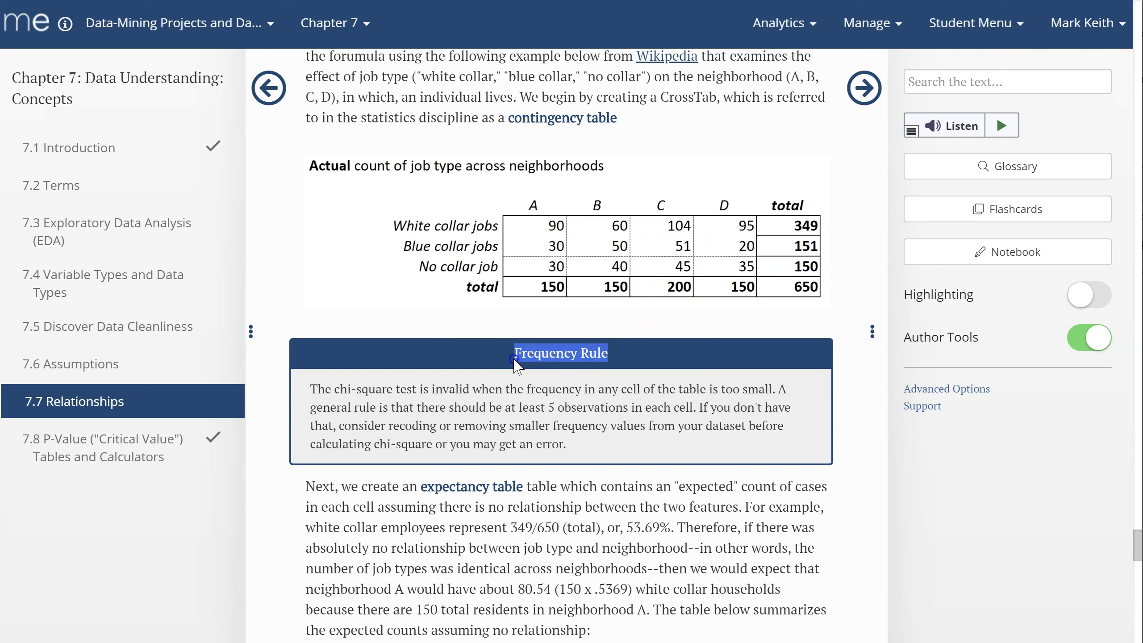
click(475, 426)
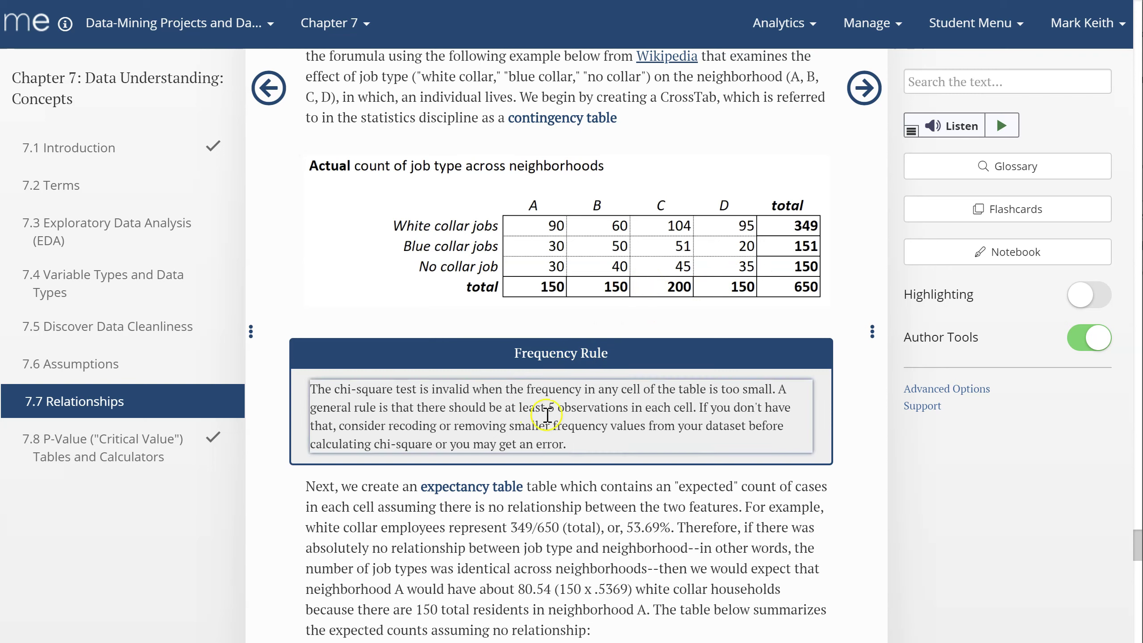
click(555, 232)
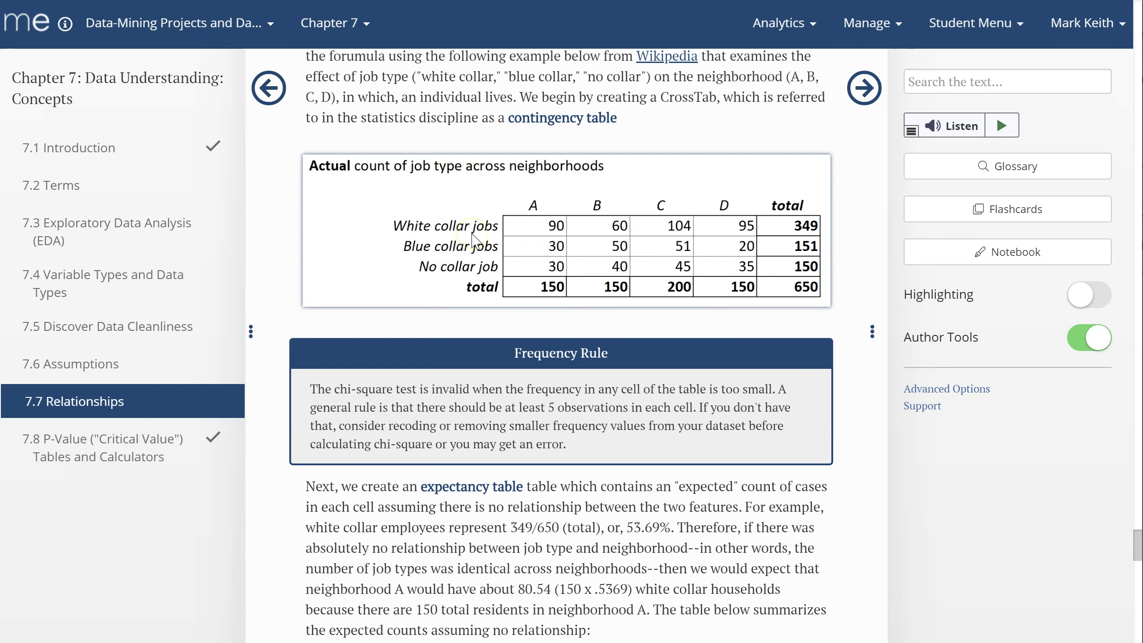
Scroll to the Expected count table showing values like 80.54 white collar in neighborhood A
scroll(473, 239, down, 2)
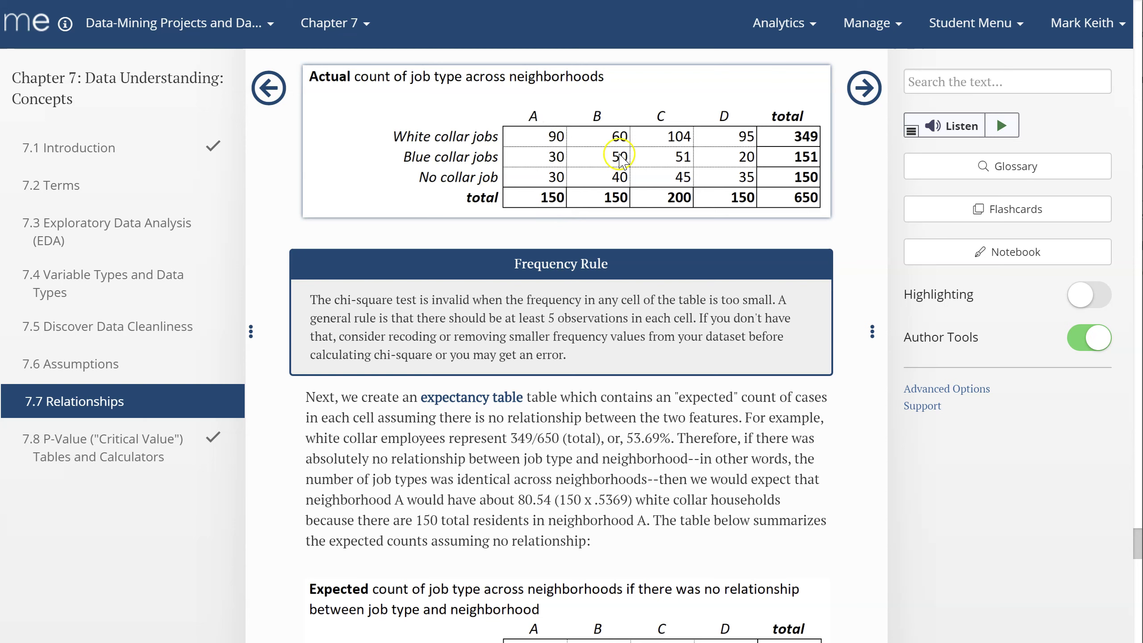
mouse_move(495, 395)
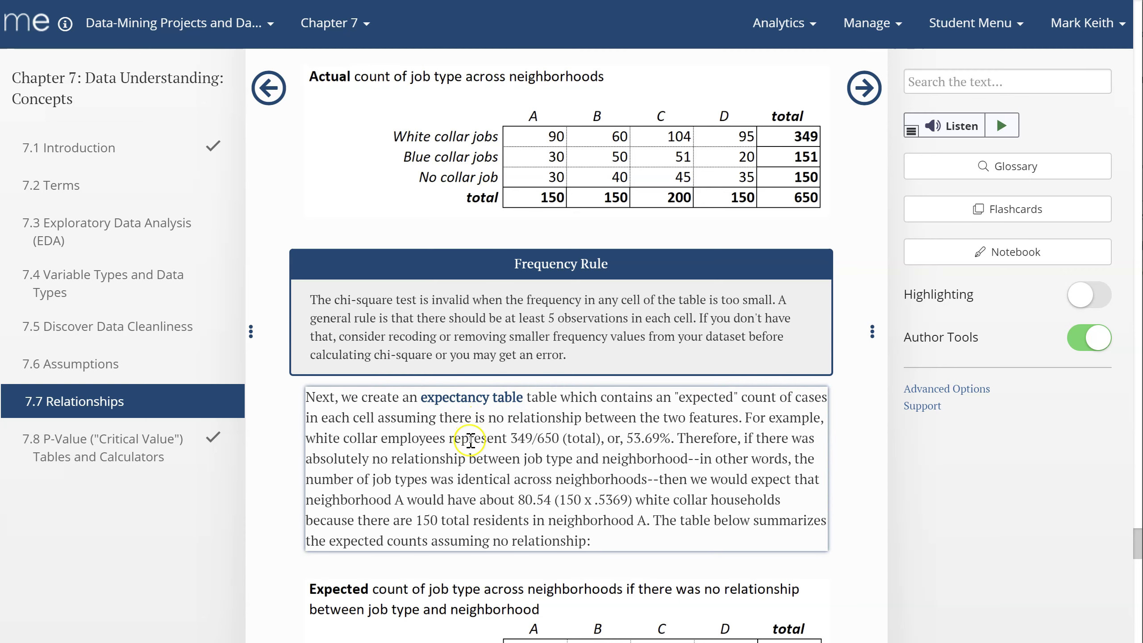
scroll(470, 442, down, 4)
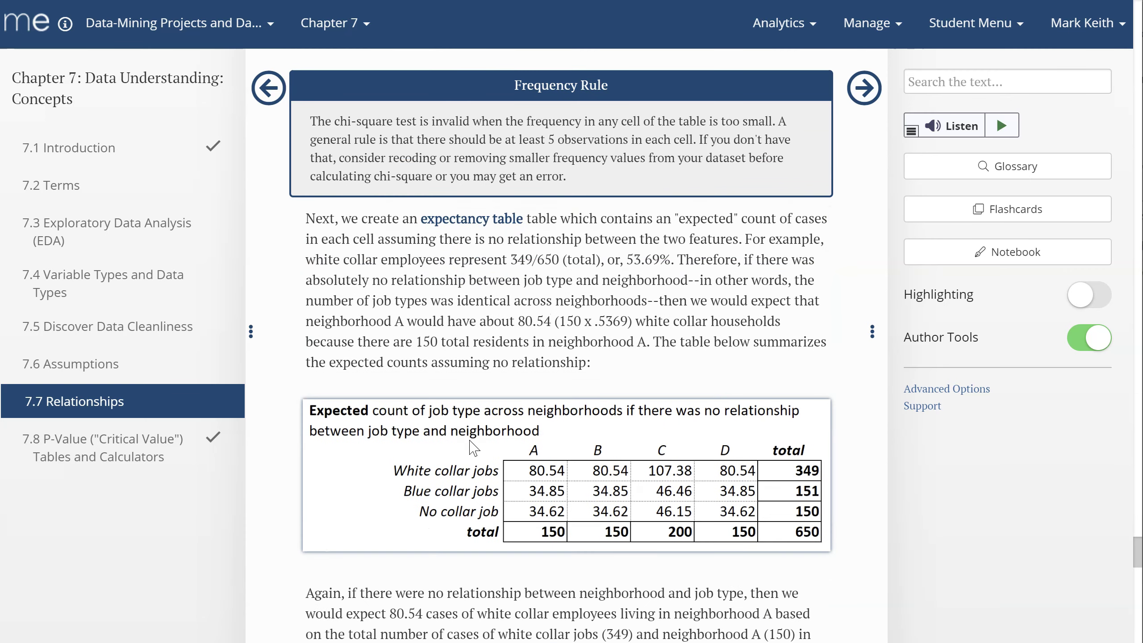
scroll(470, 440, up, 2)
scroll(471, 441, down, 2)
Compare the Actual and Expected count tables, with row totals 349, 151 and 150
scroll(732, 513, up, 2)
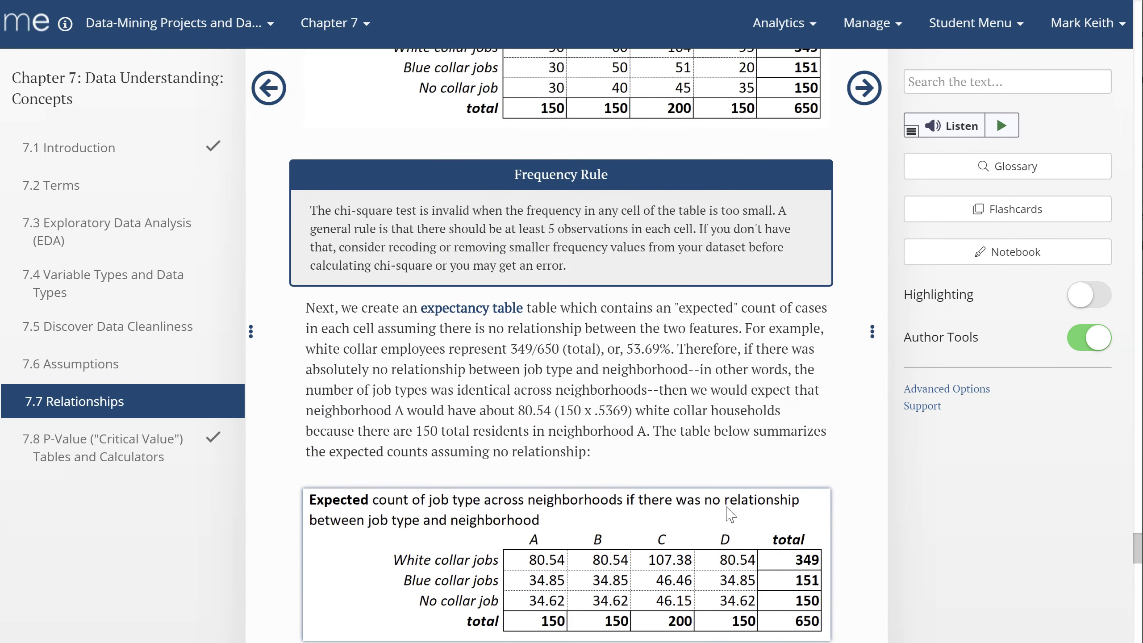
scroll(730, 513, up, 2)
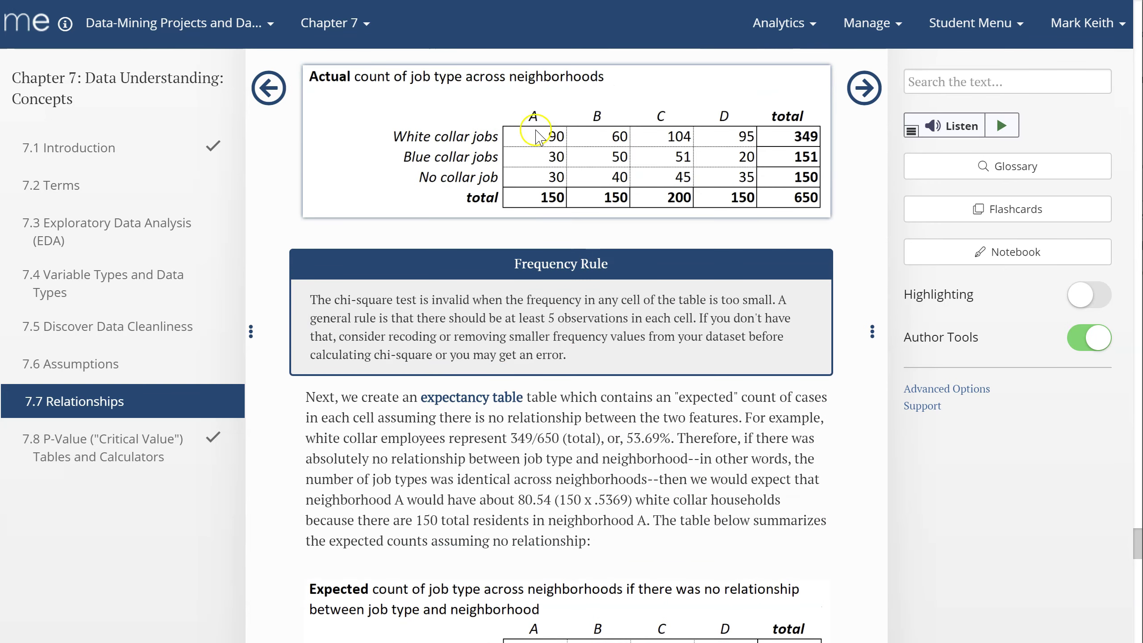
scroll(619, 529, down, 2)
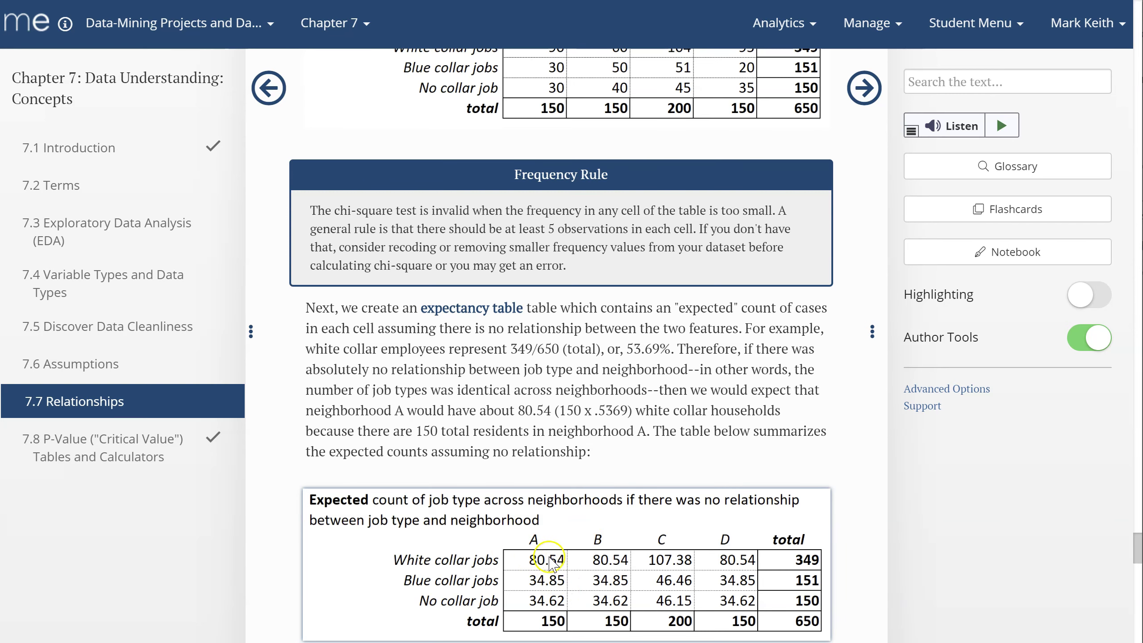
scroll(531, 568, up, 2)
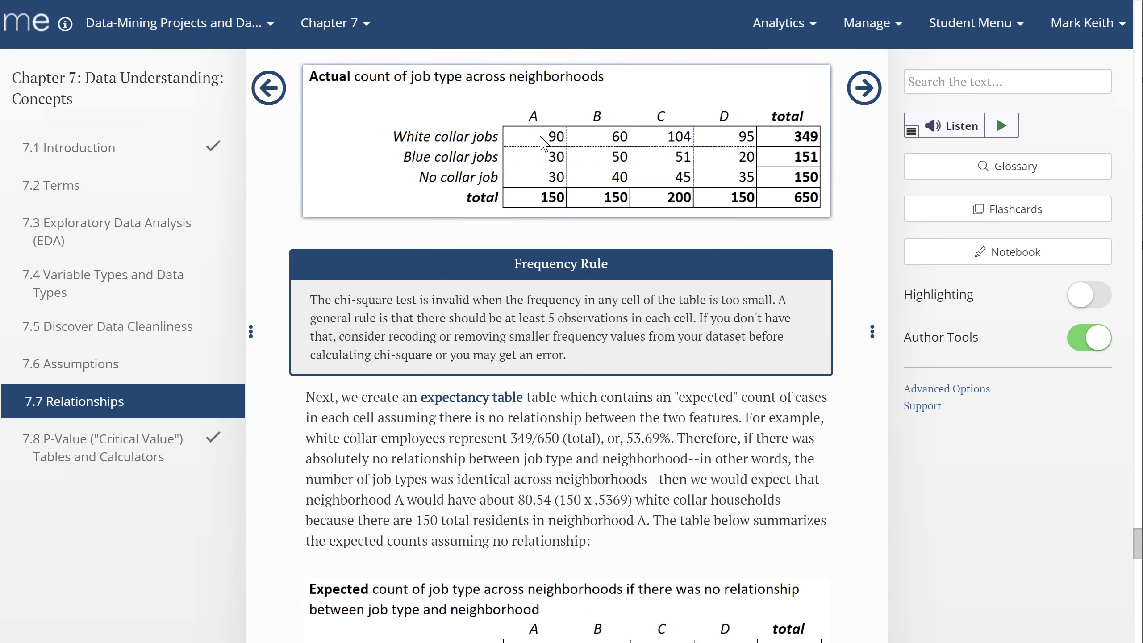
scroll(527, 225, down, 2)
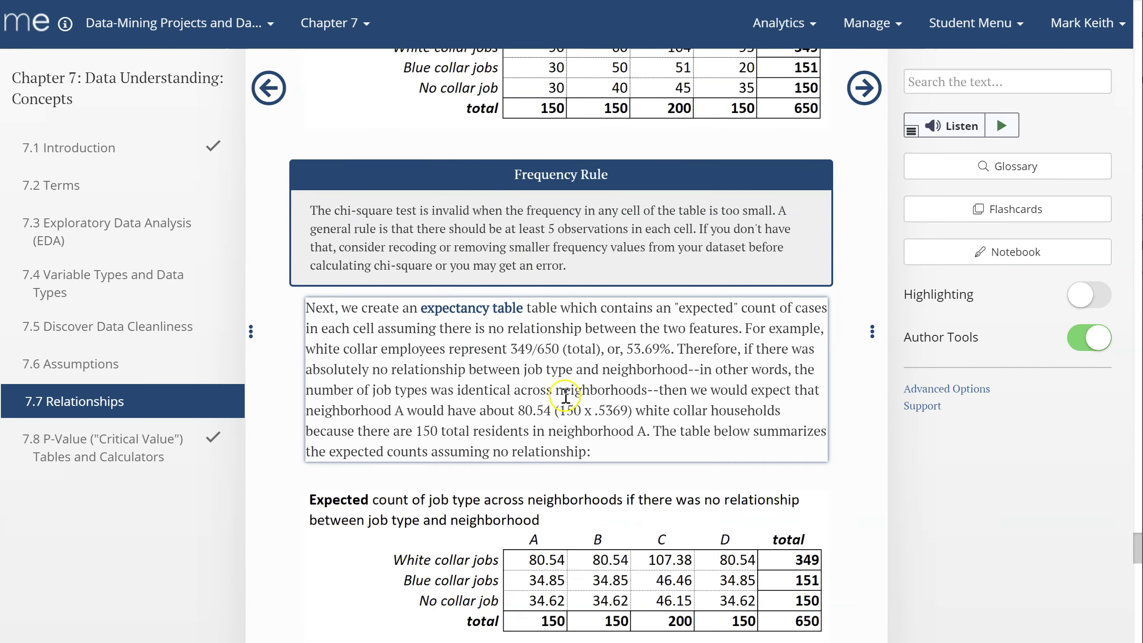
scroll(650, 495, up, 2)
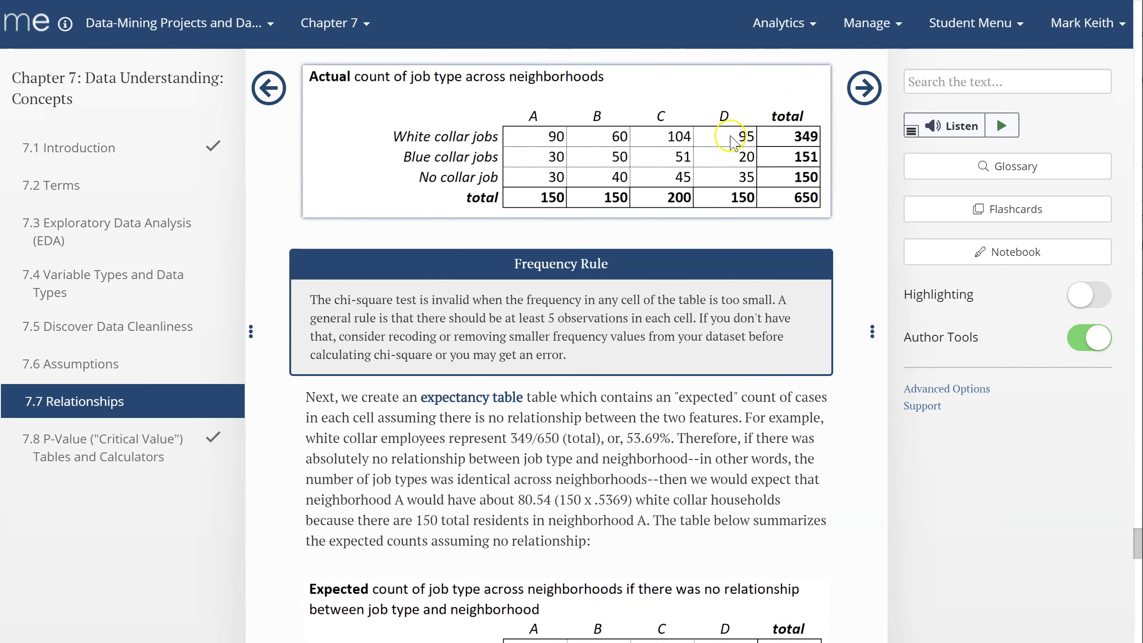
scroll(705, 301, down, 1)
scroll(706, 558, down, 2)
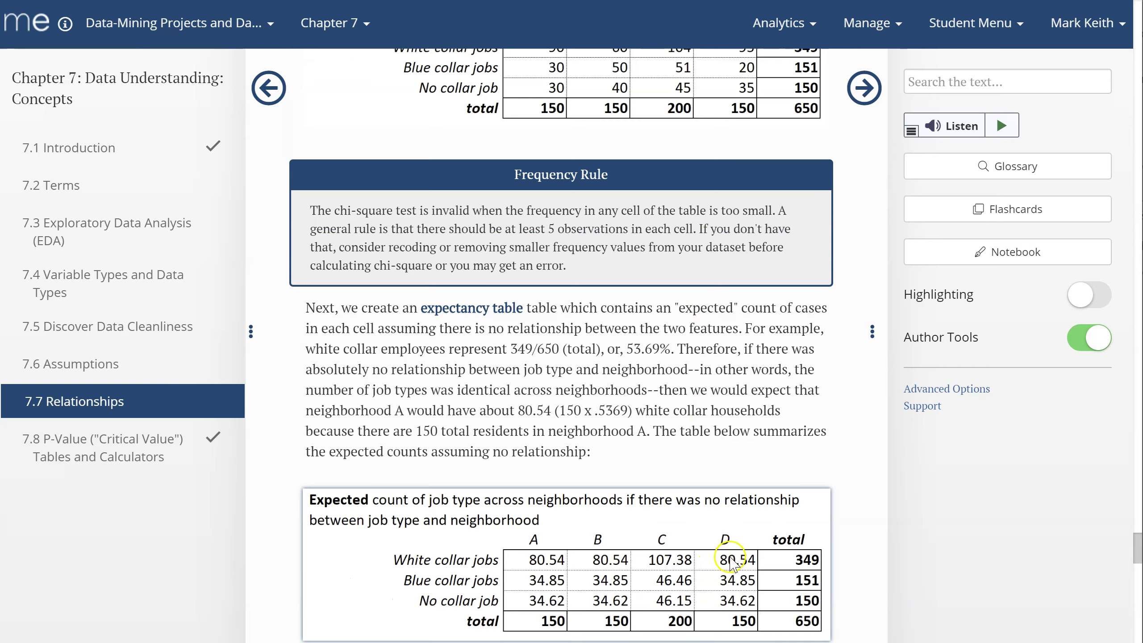
scroll(693, 167, up, 2)
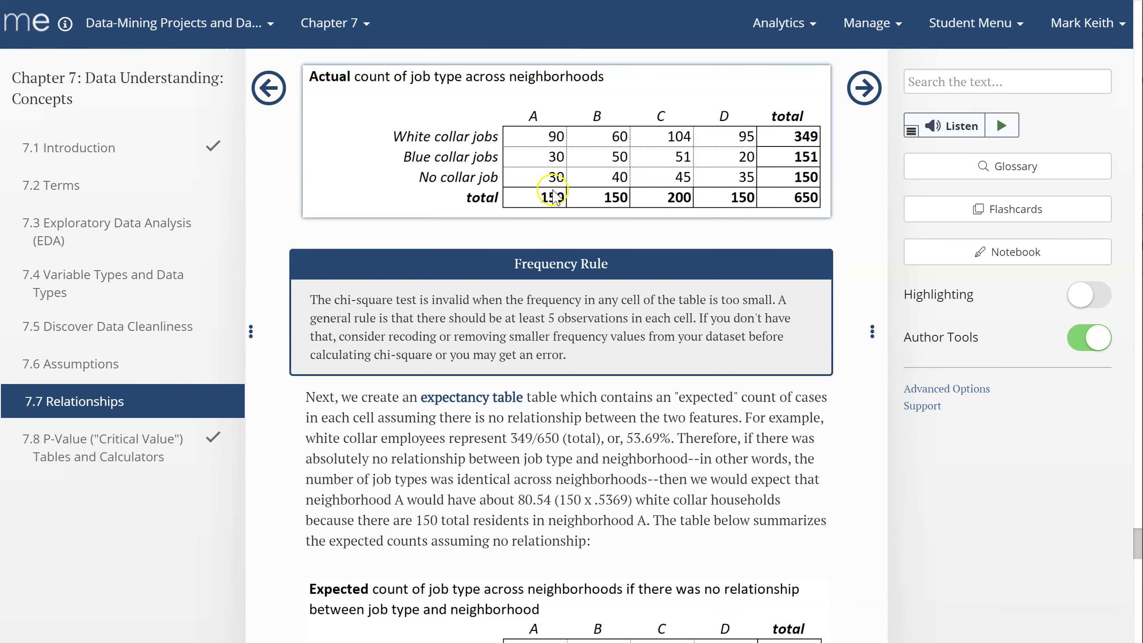
scroll(524, 453, down, 2)
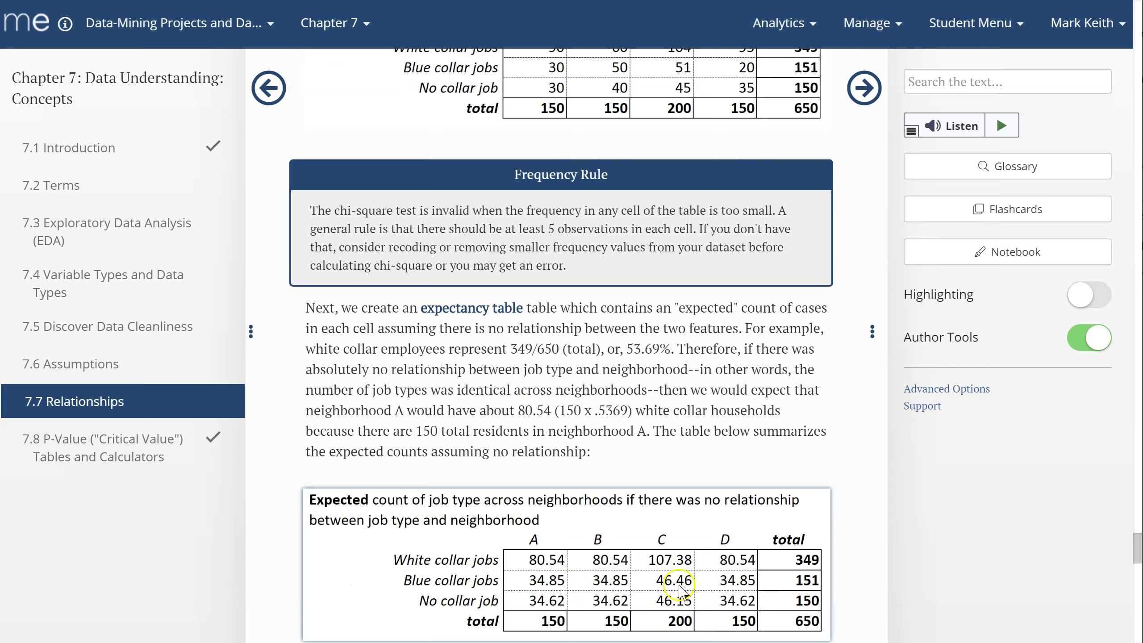
scroll(680, 586, up, 2)
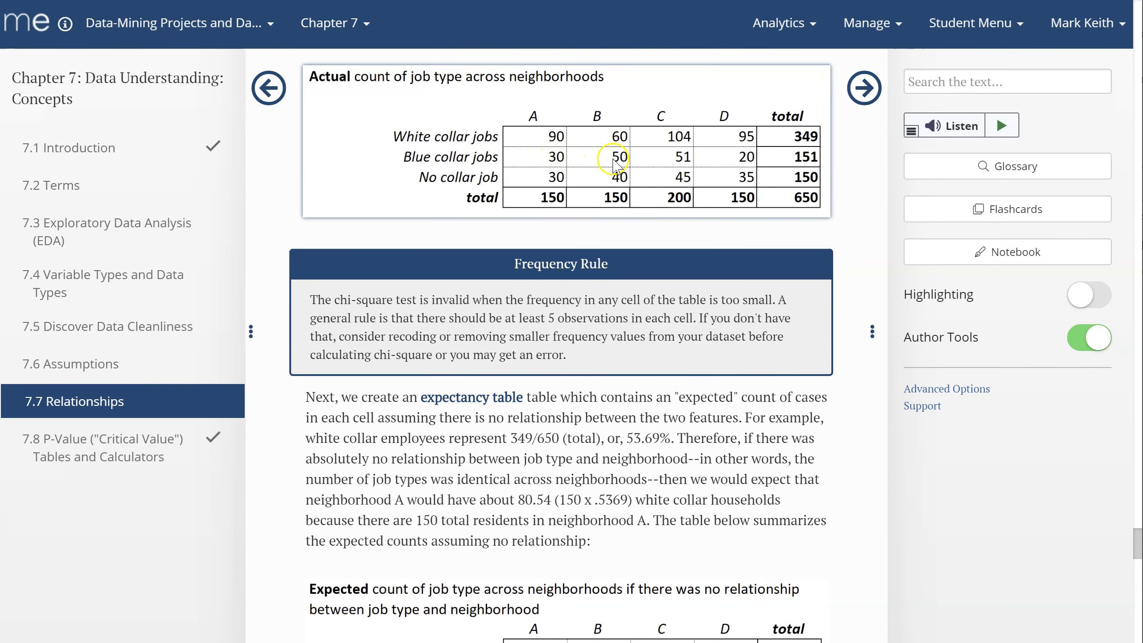
scroll(702, 167, down, 4)
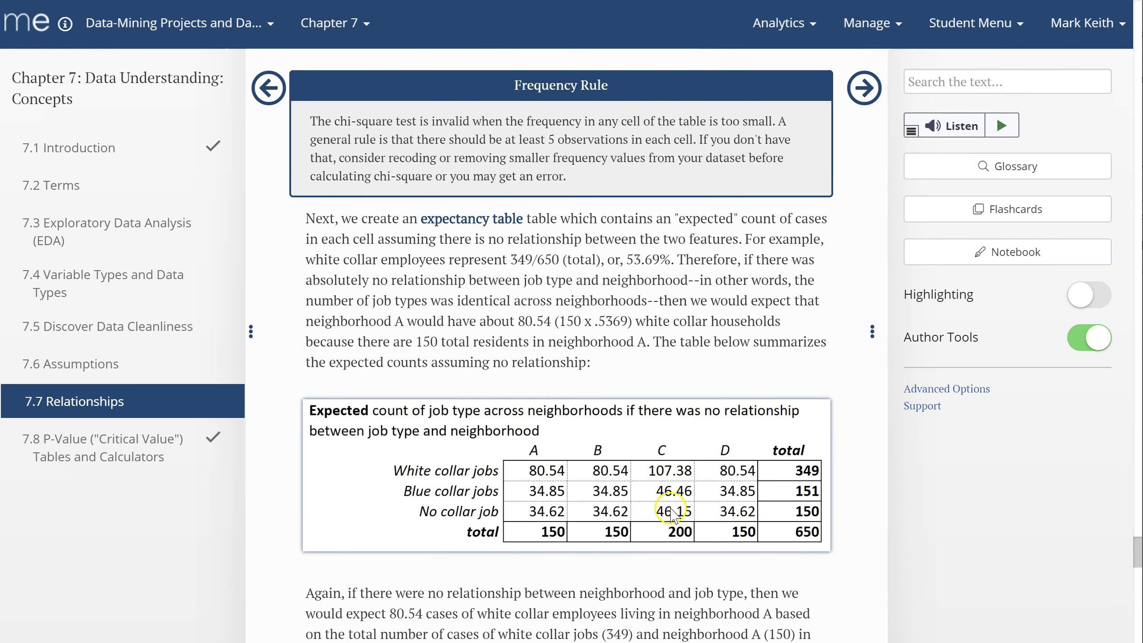
scroll(669, 414, up, 4)
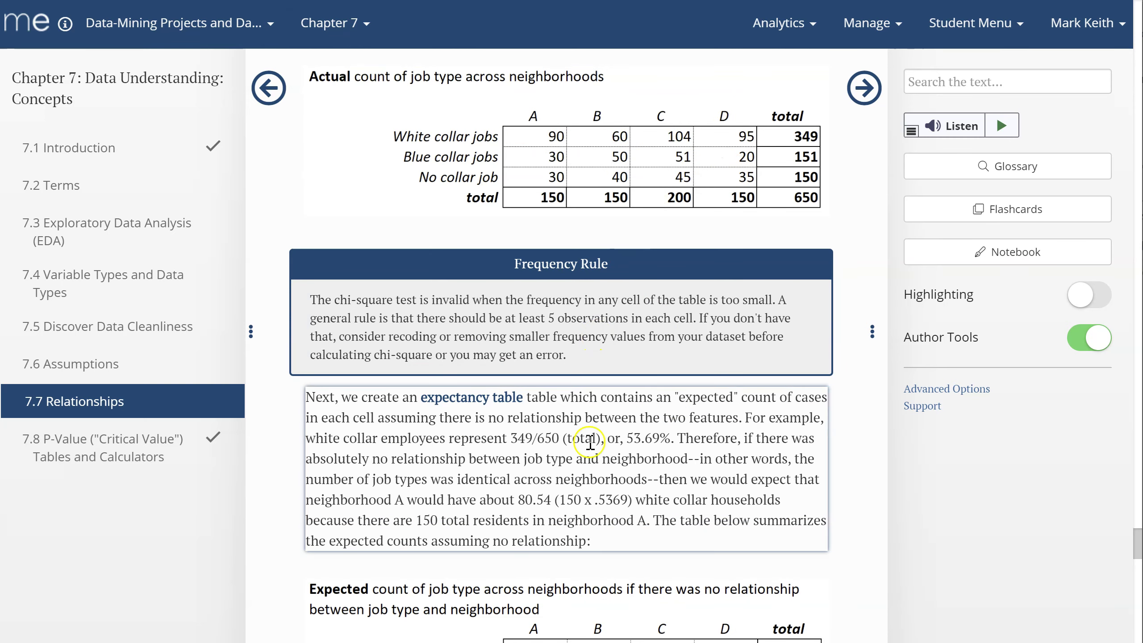
scroll(590, 444, down, 4)
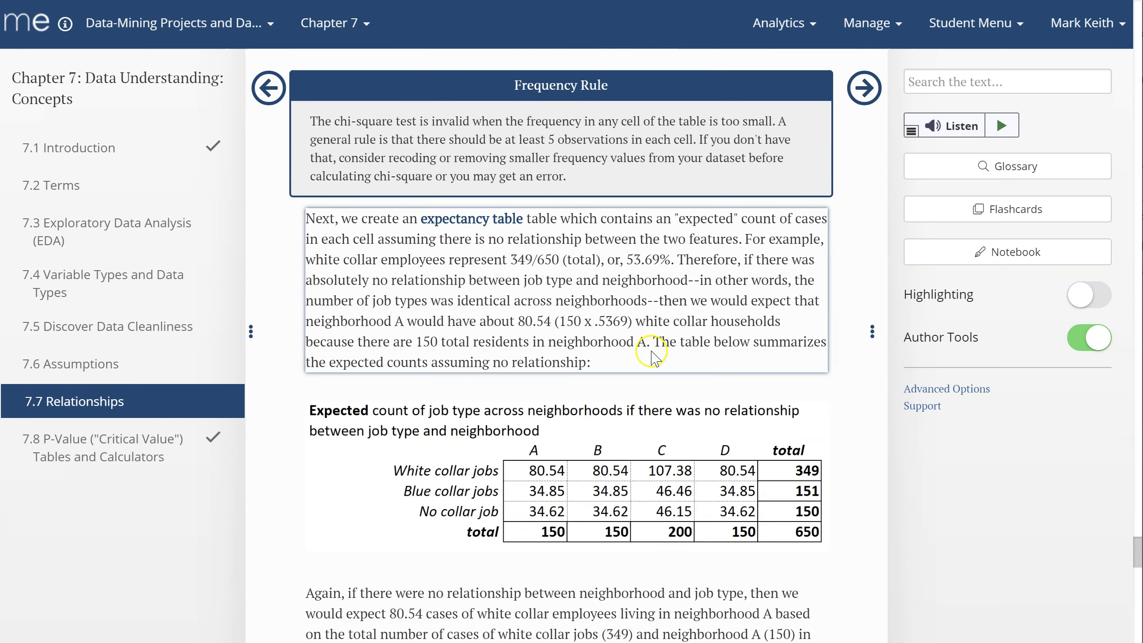
scroll(655, 359, up, 4)
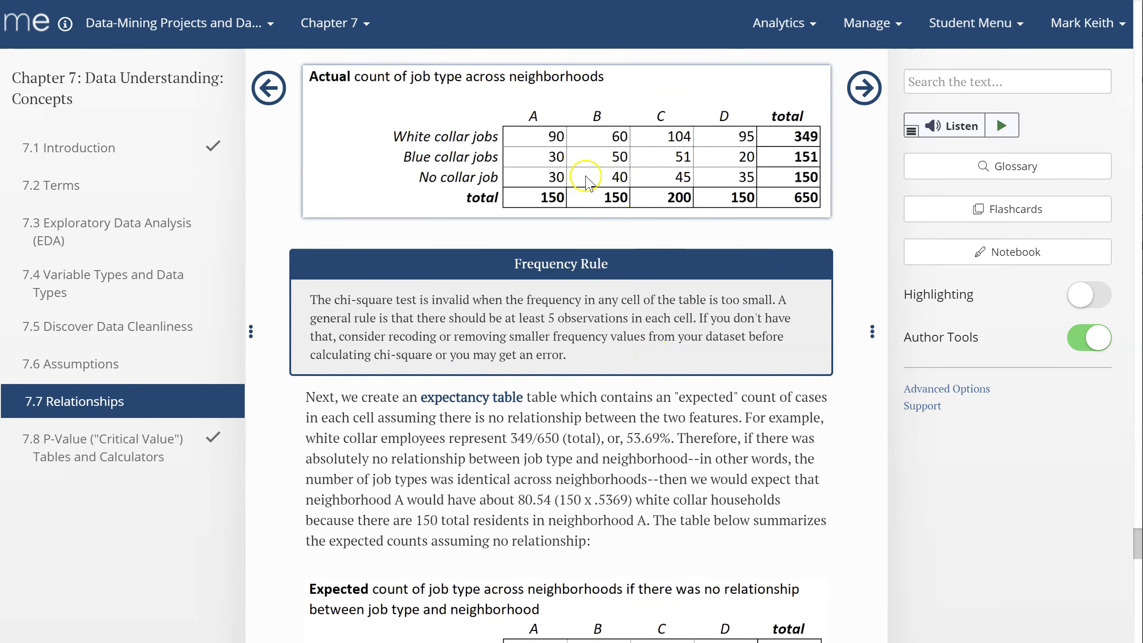
scroll(635, 351, down, 4)
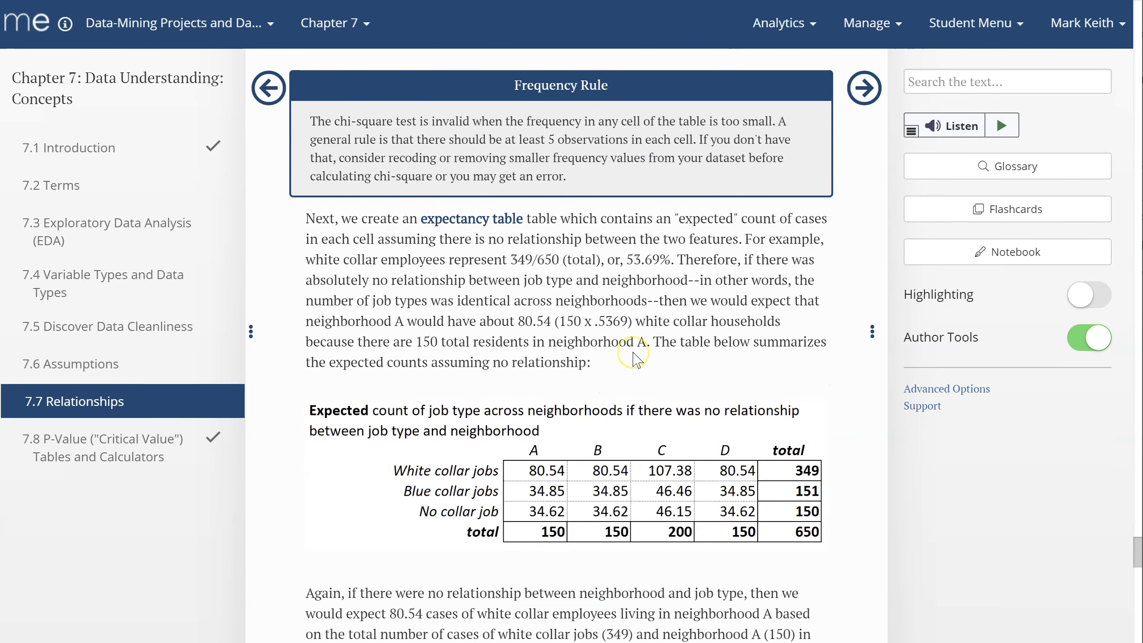
scroll(637, 360, up, 4)
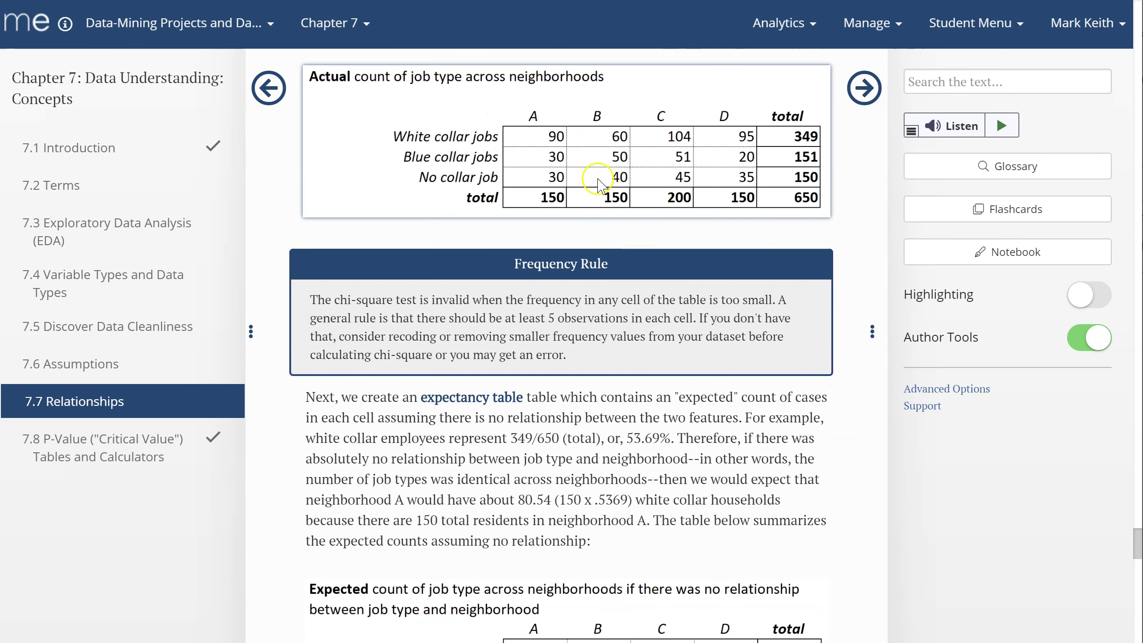
scroll(598, 182, down, 4)
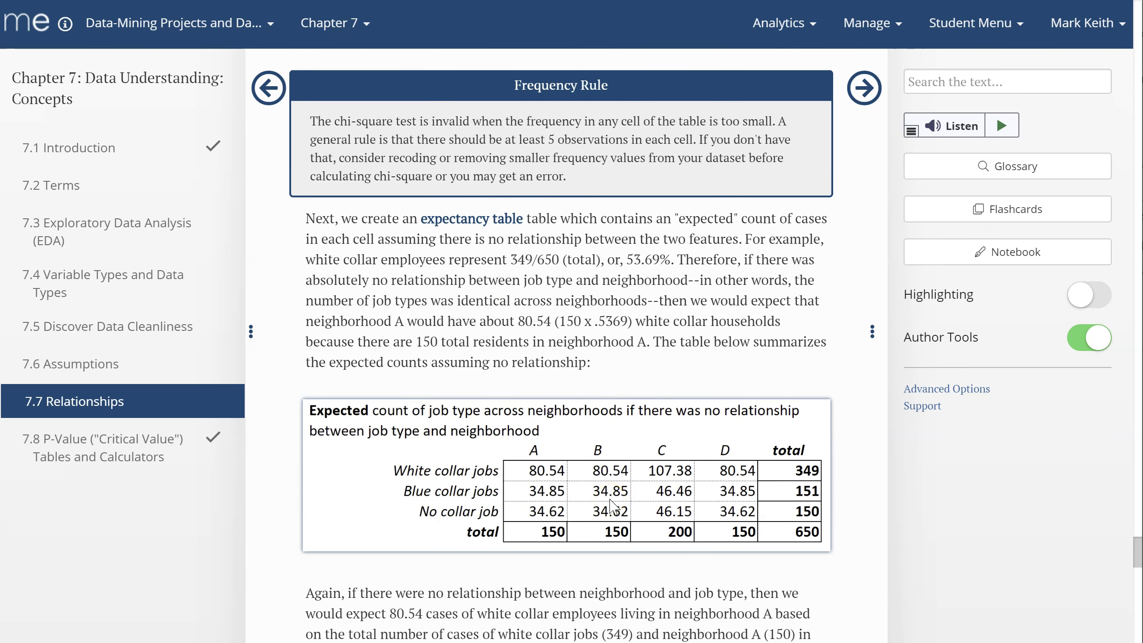
scroll(568, 361, up, 4)
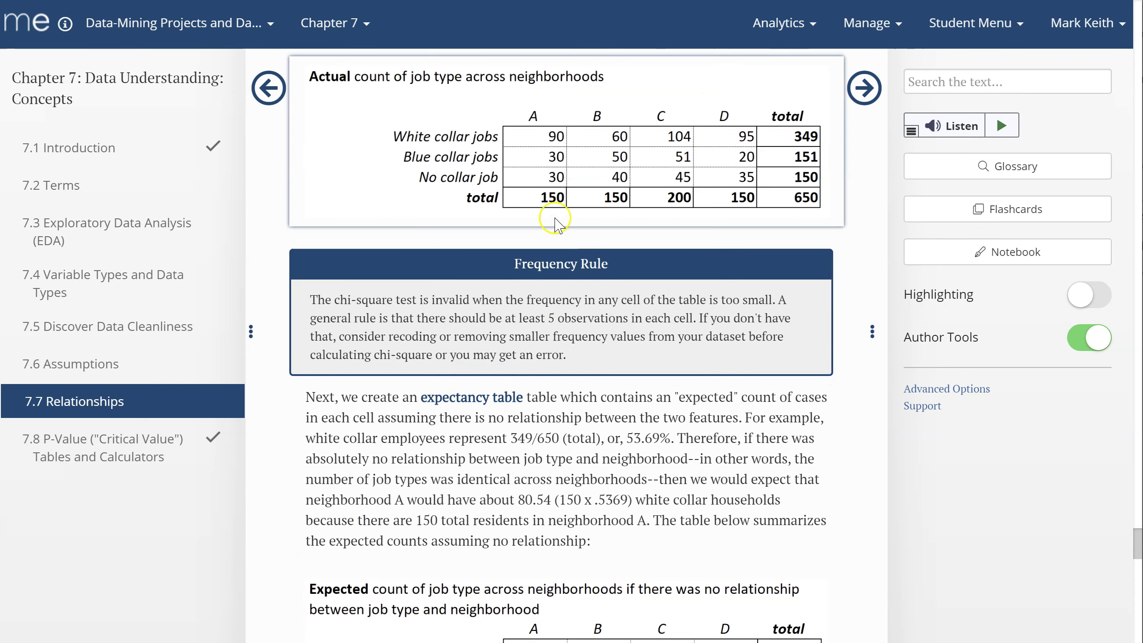
Point out the observed white-collar count of 90 and reach the formula (90 − 80.54)²/80.54 ≈ 1.11
click(557, 137)
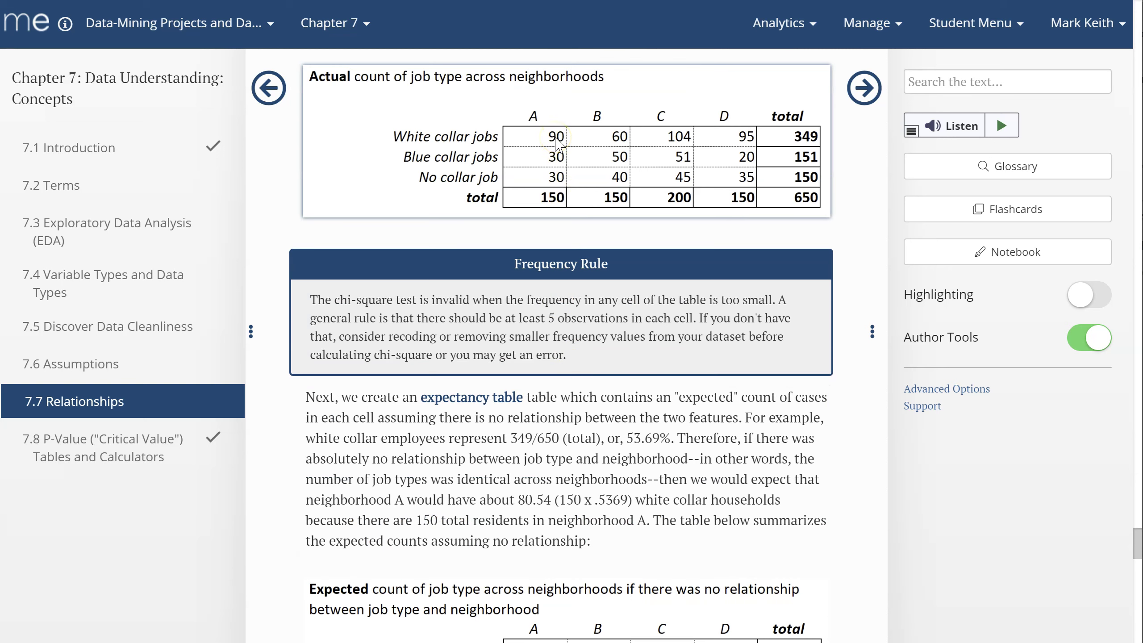
click(546, 141)
scroll(553, 149, down, 4)
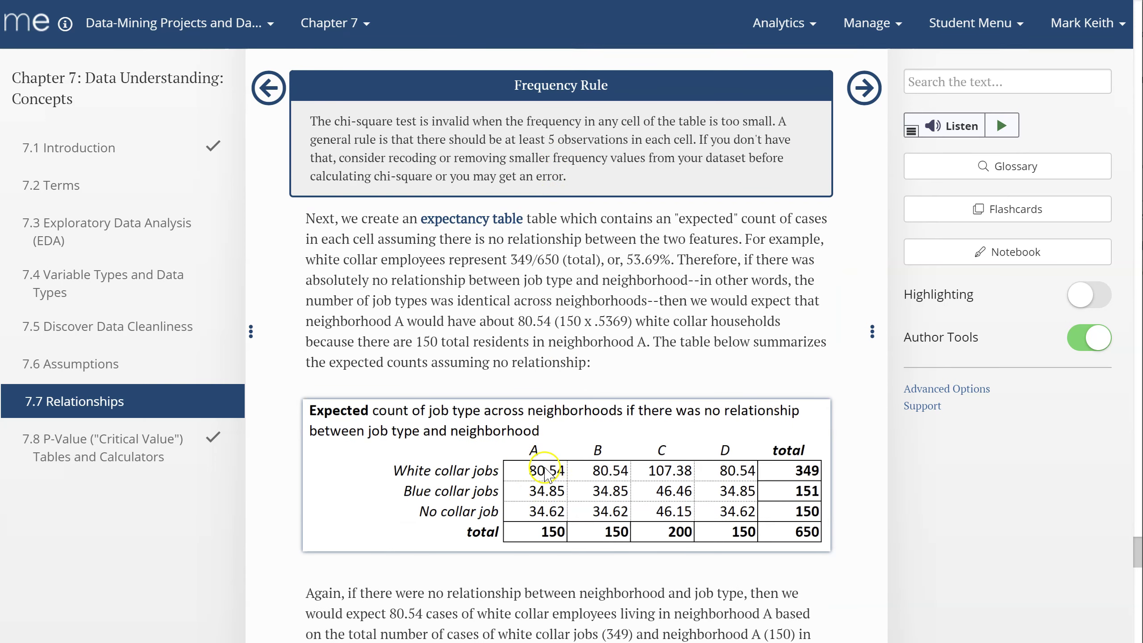
scroll(620, 350, up, 6)
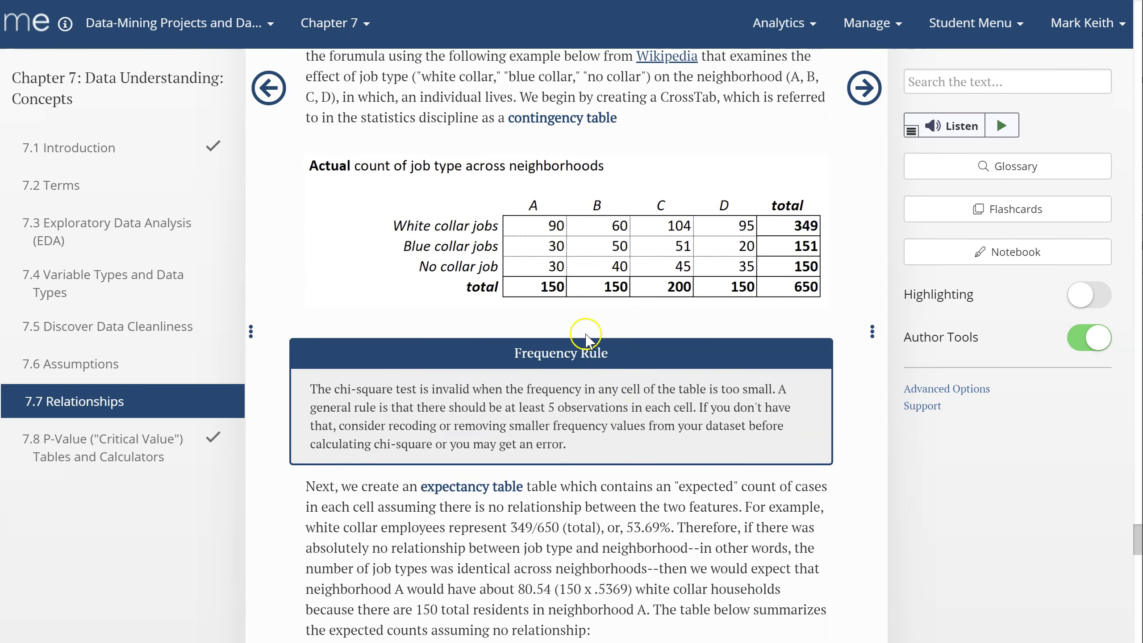
scroll(549, 288, down, 6)
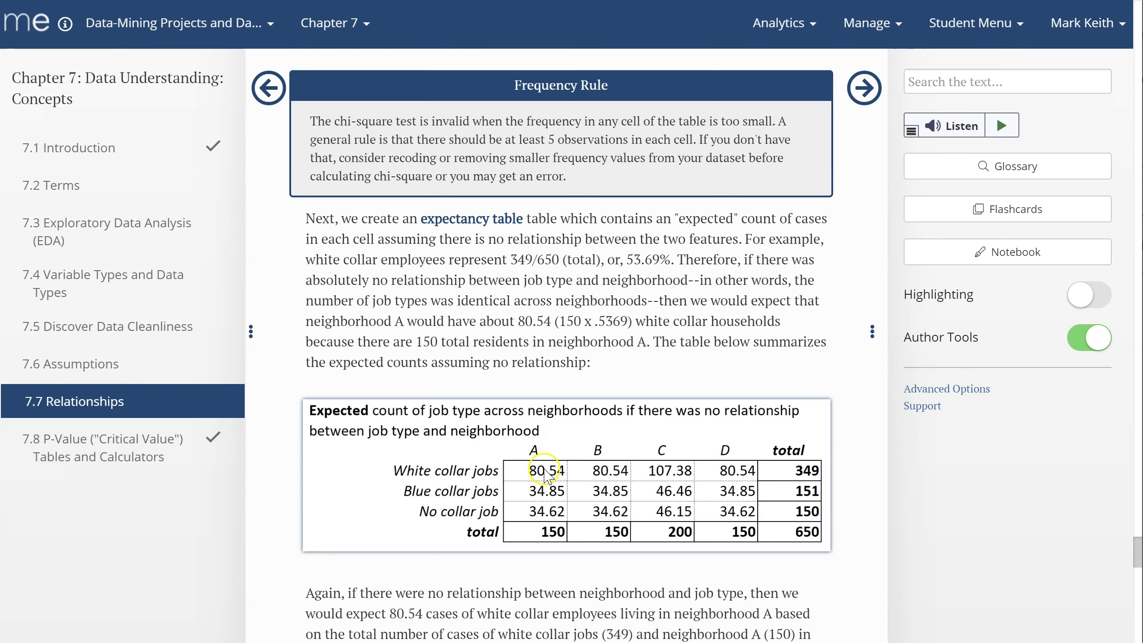
Scroll past the formula and highlight the total chi-square value 24.6
scroll(549, 484, down, 7)
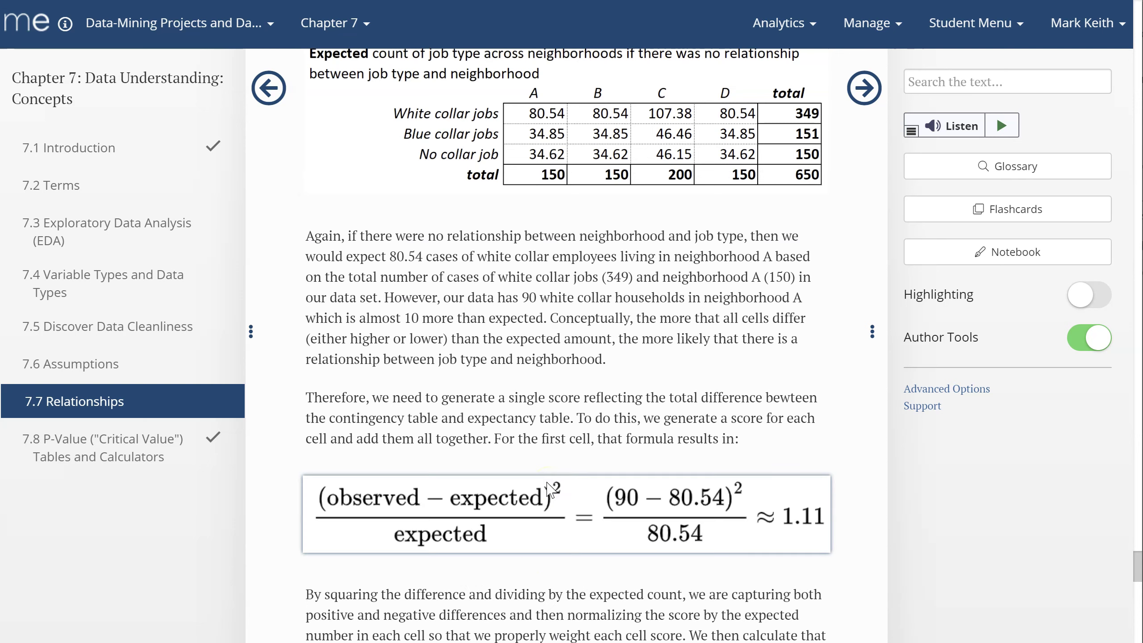
scroll(547, 478, down, 2)
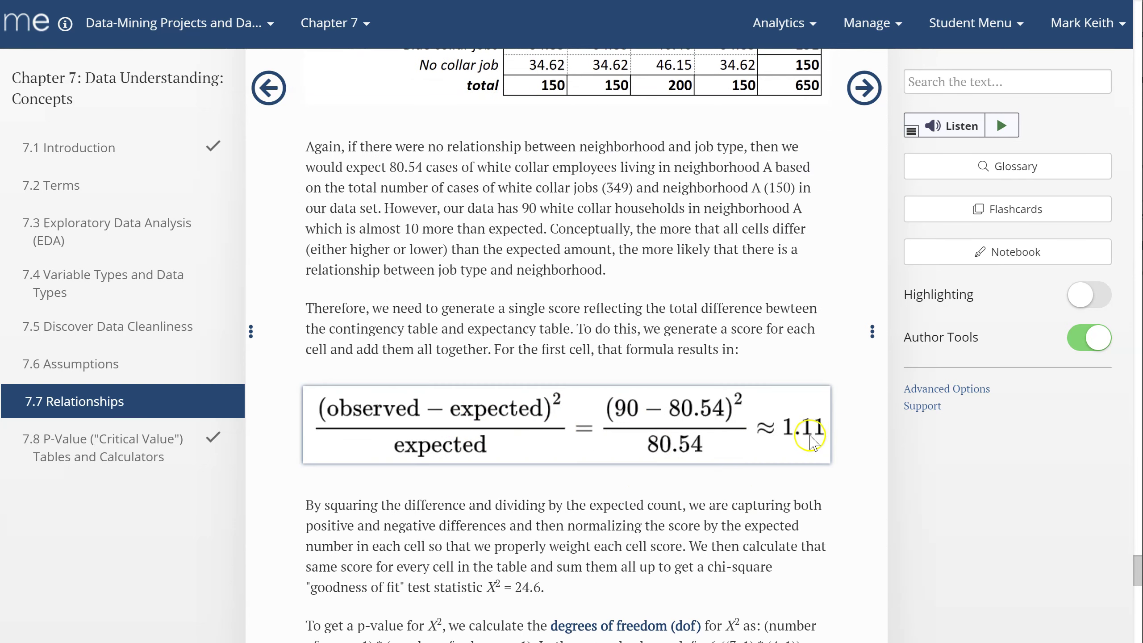
scroll(794, 430, up, 2)
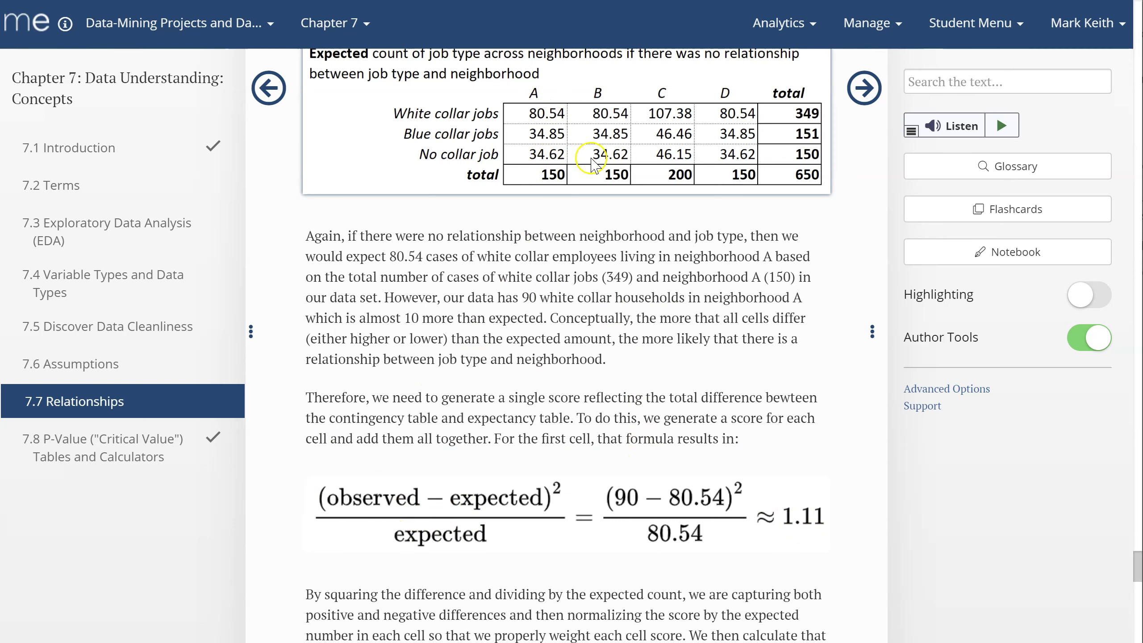
scroll(572, 434, down, 5)
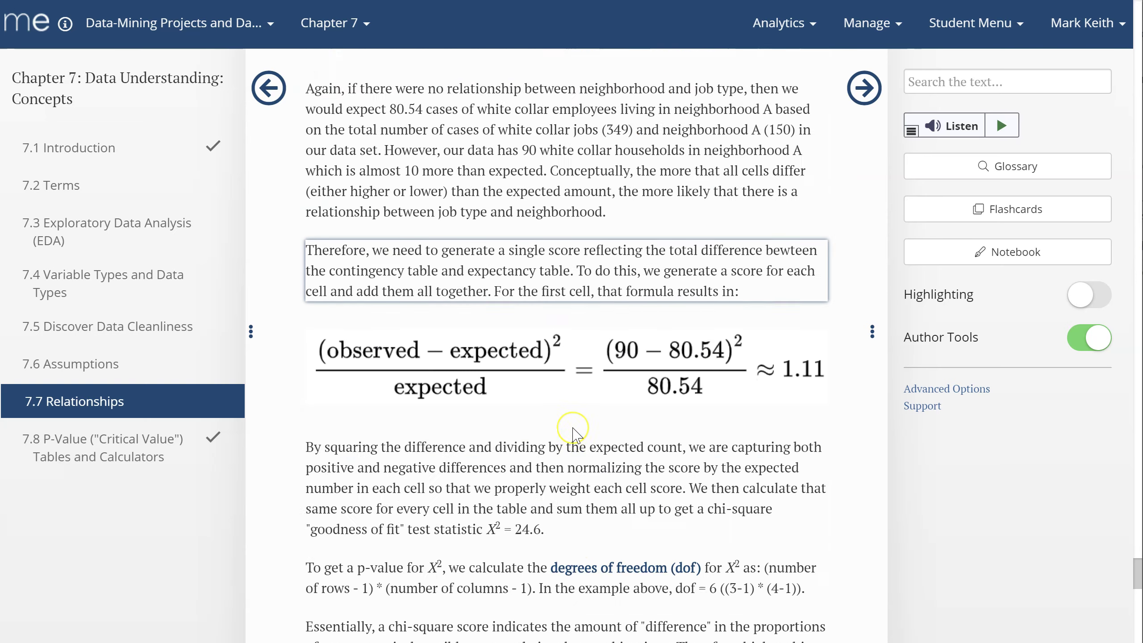
scroll(571, 434, down, 2)
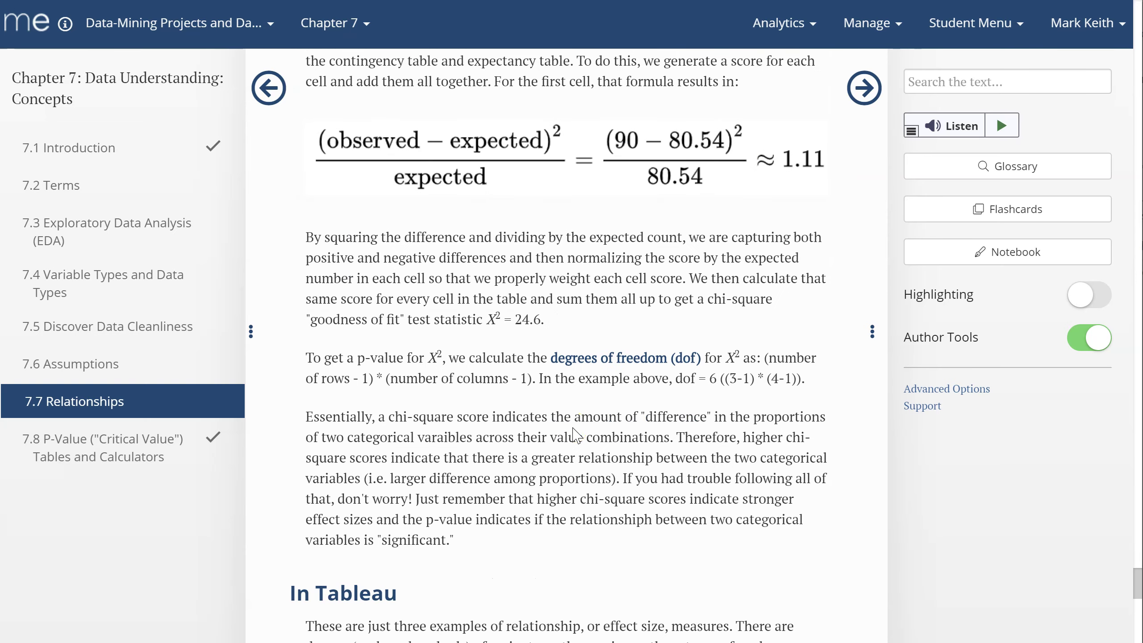
double_click(521, 318)
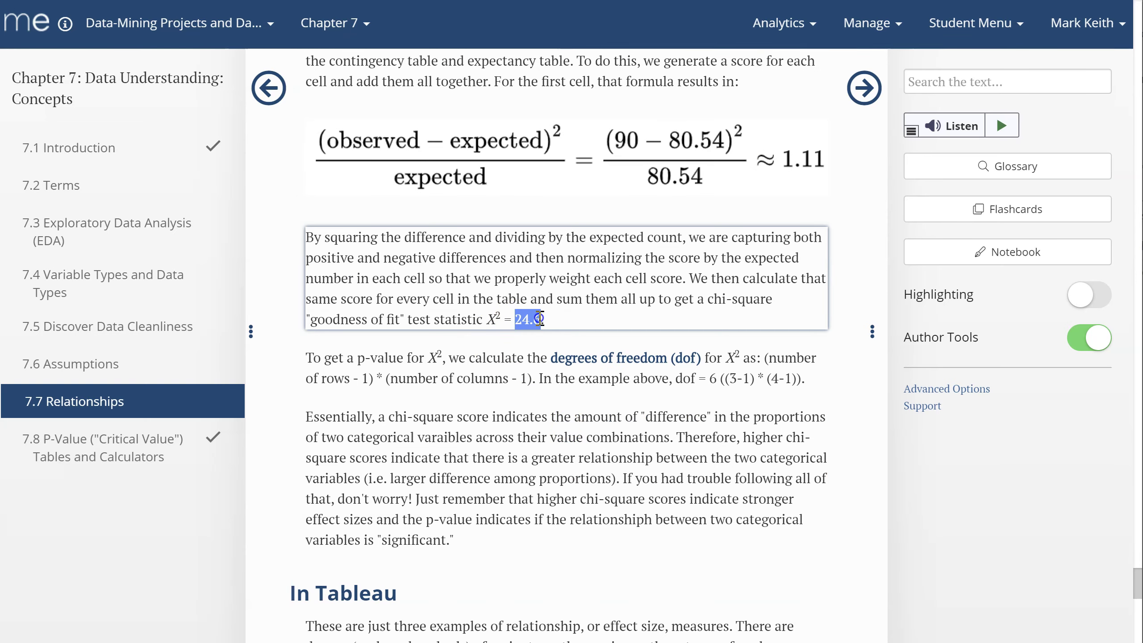
click(521, 468)
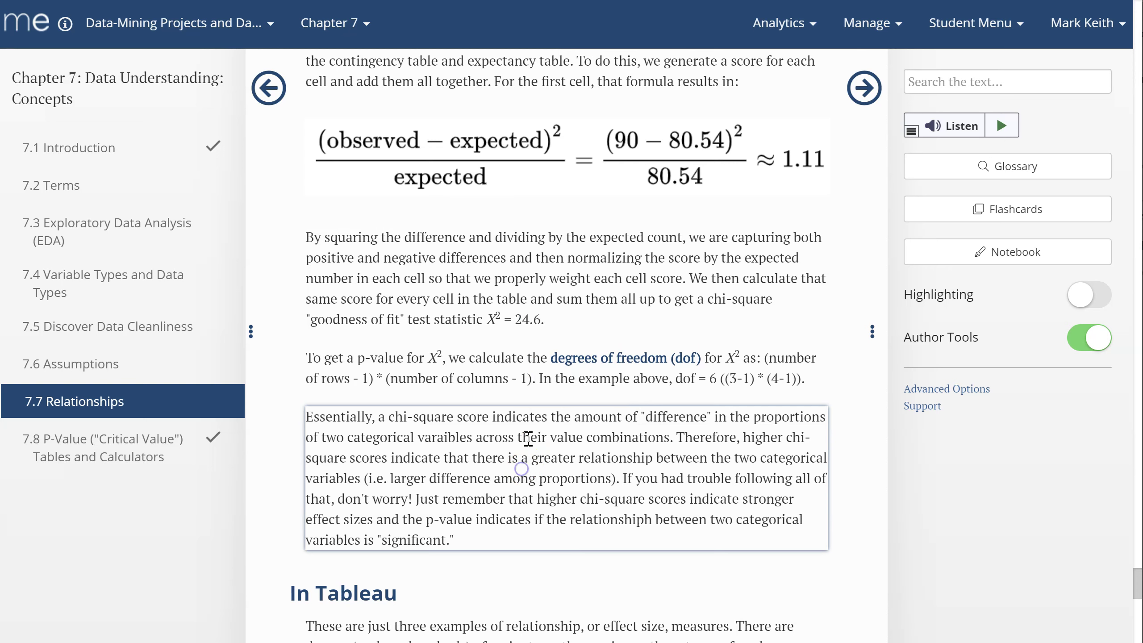
click(603, 321)
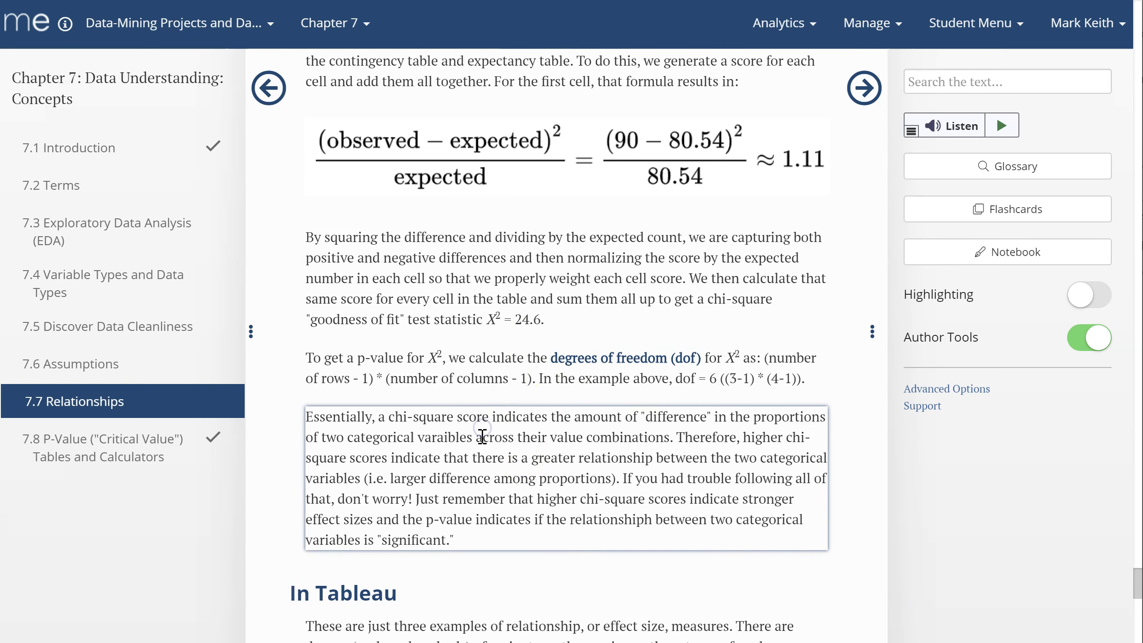
click(481, 373)
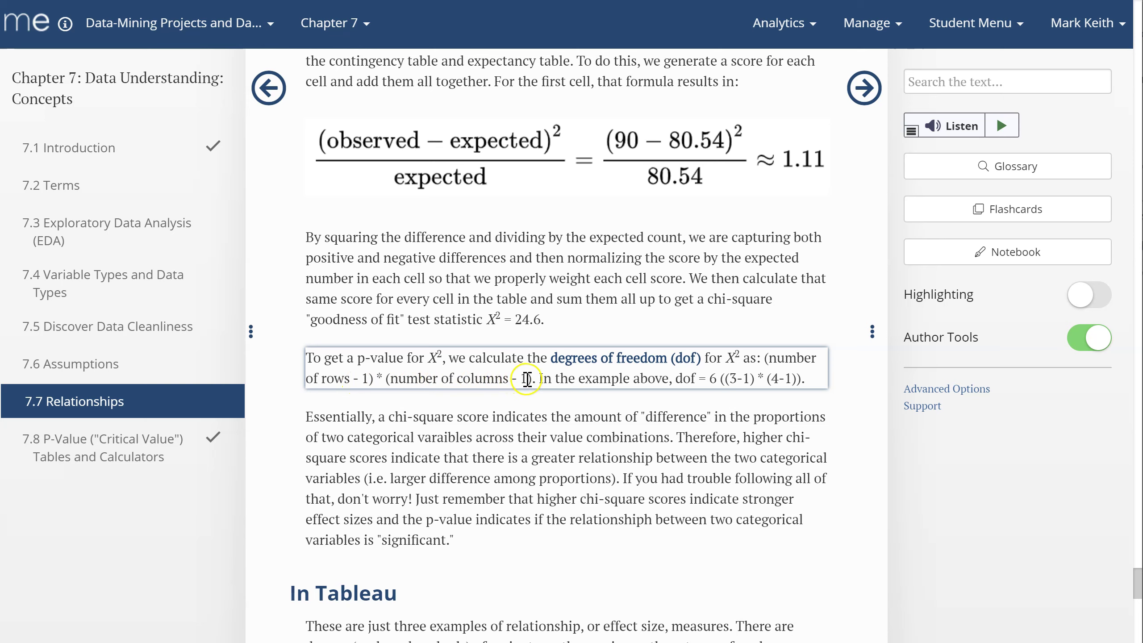
Highlight the degrees of freedom value 6, computed as (3-1)*(4-1)
double_click(714, 378)
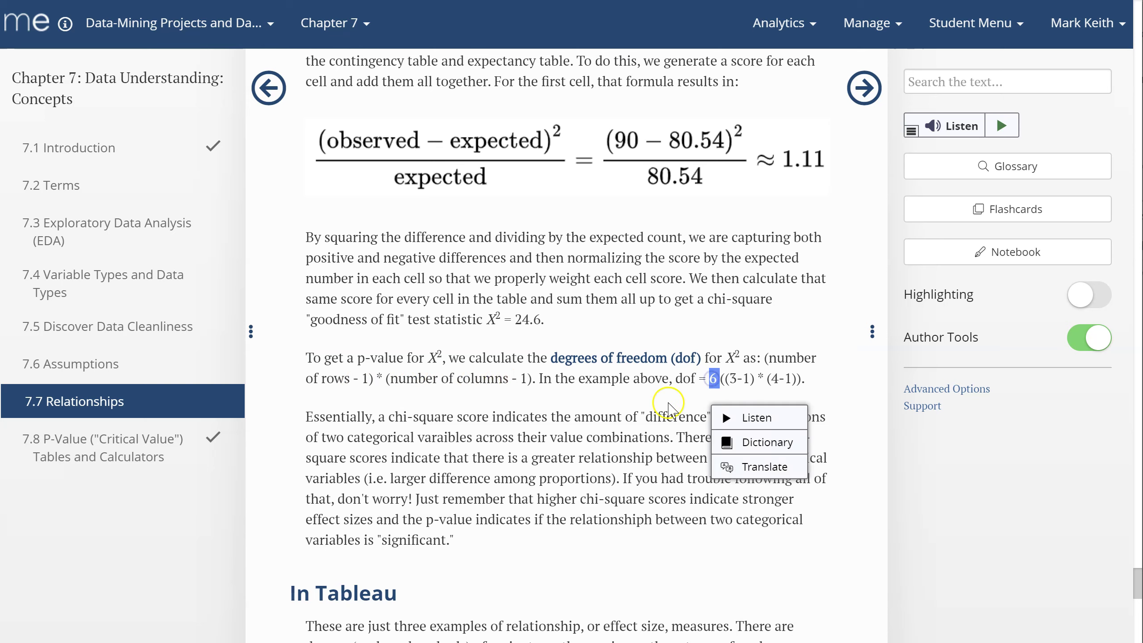
click(614, 415)
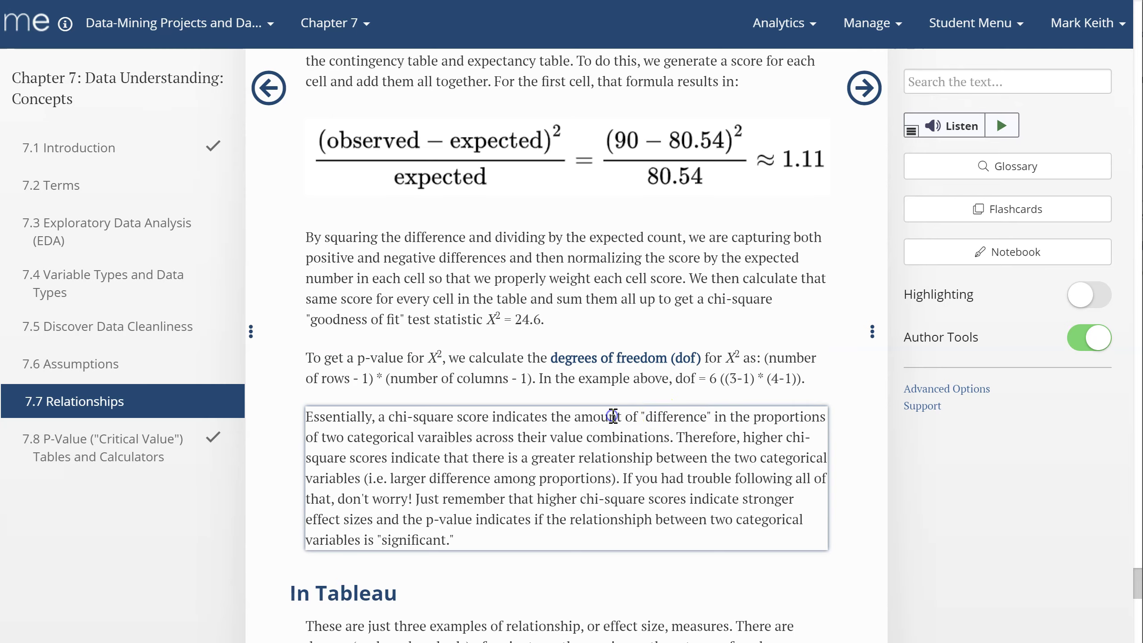
scroll(382, 467, up, 2)
scroll(382, 466, down, 2)
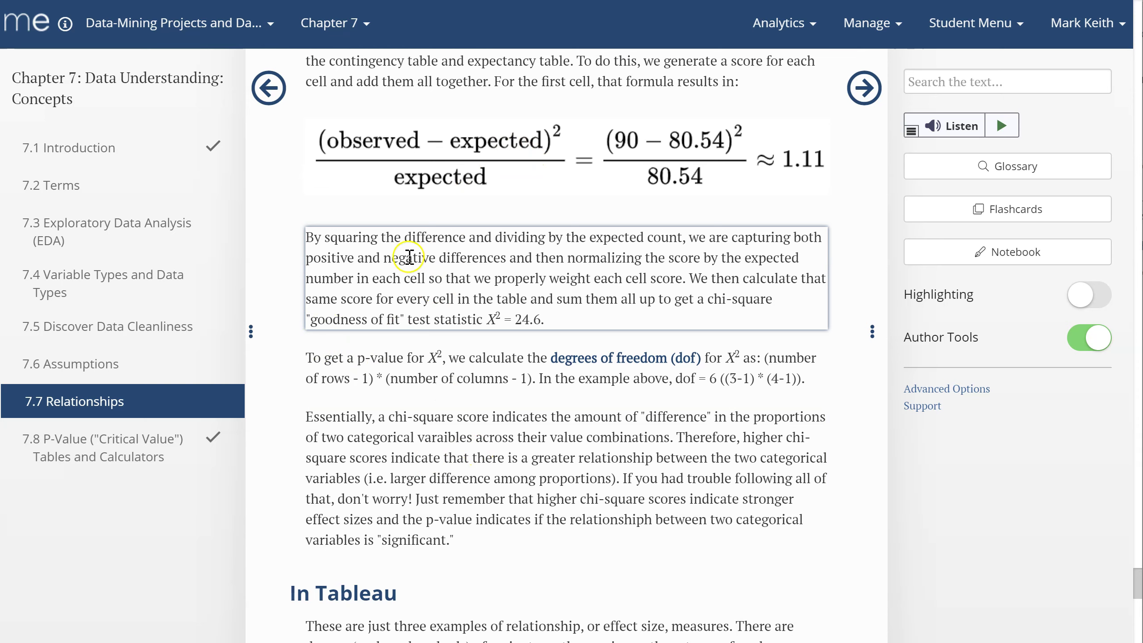
Go to section 7.8 P-Value and follow the 'X² p-value calculator' link
click(135, 451)
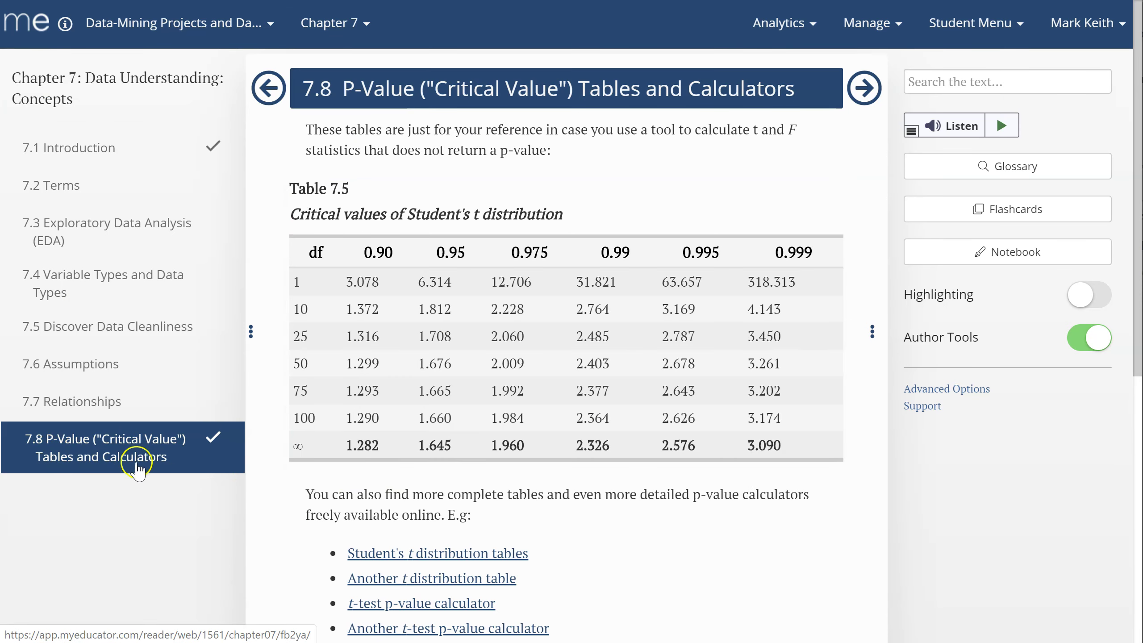
scroll(427, 353, down, 10)
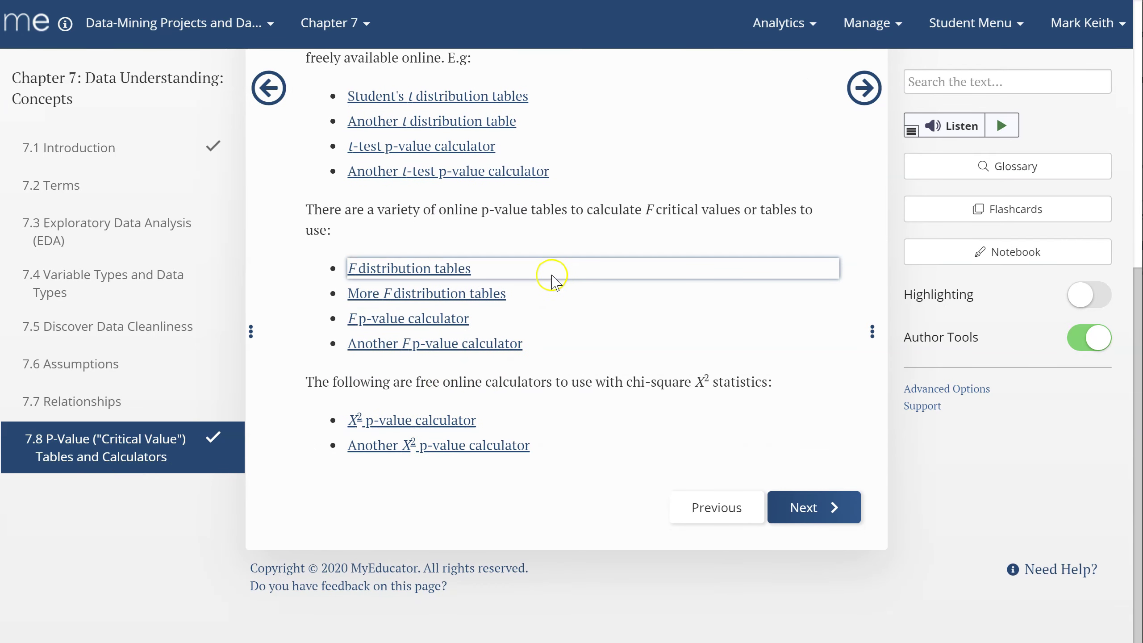
click(435, 422)
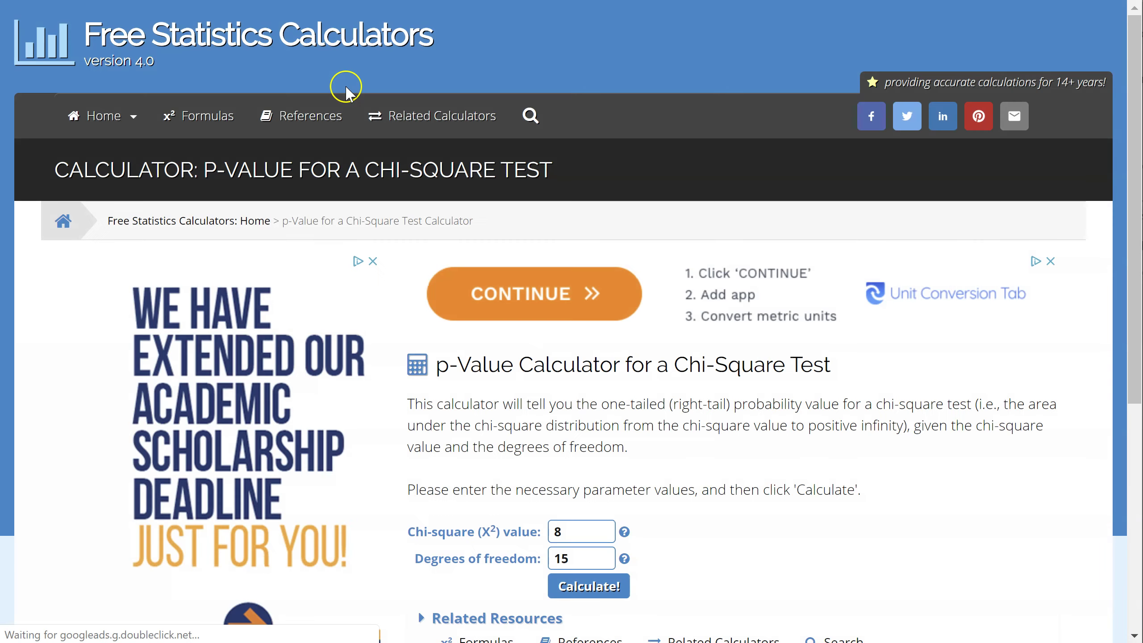
Replace the calculator's Chi-square value with 24.6
scroll(439, 383, down, 4)
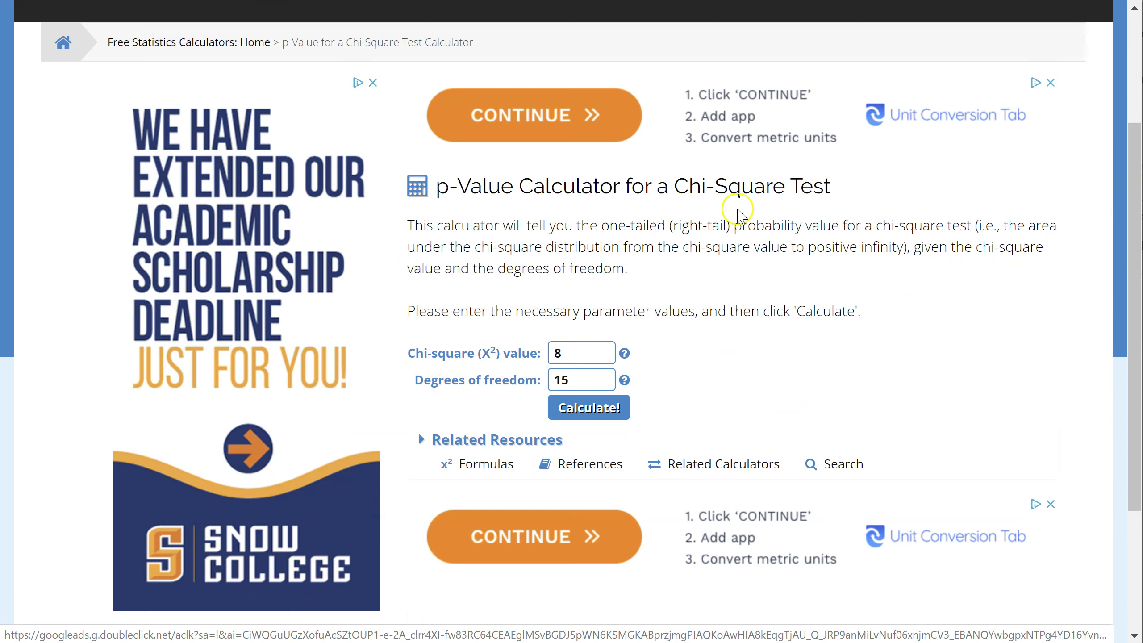
drag(582, 356, 534, 353)
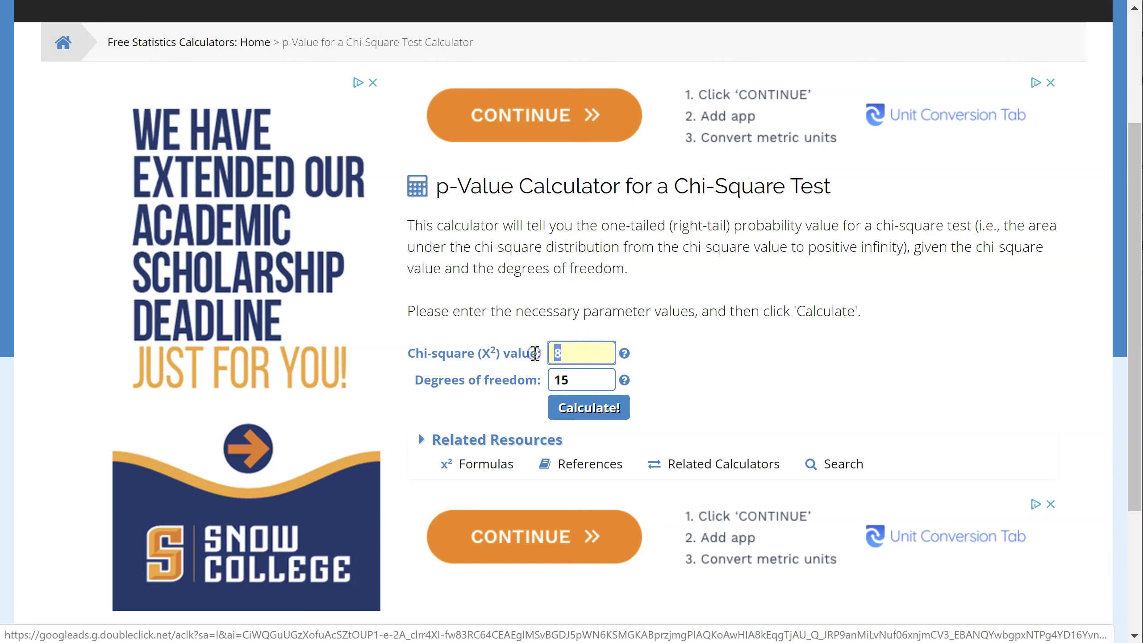
text(24.6)
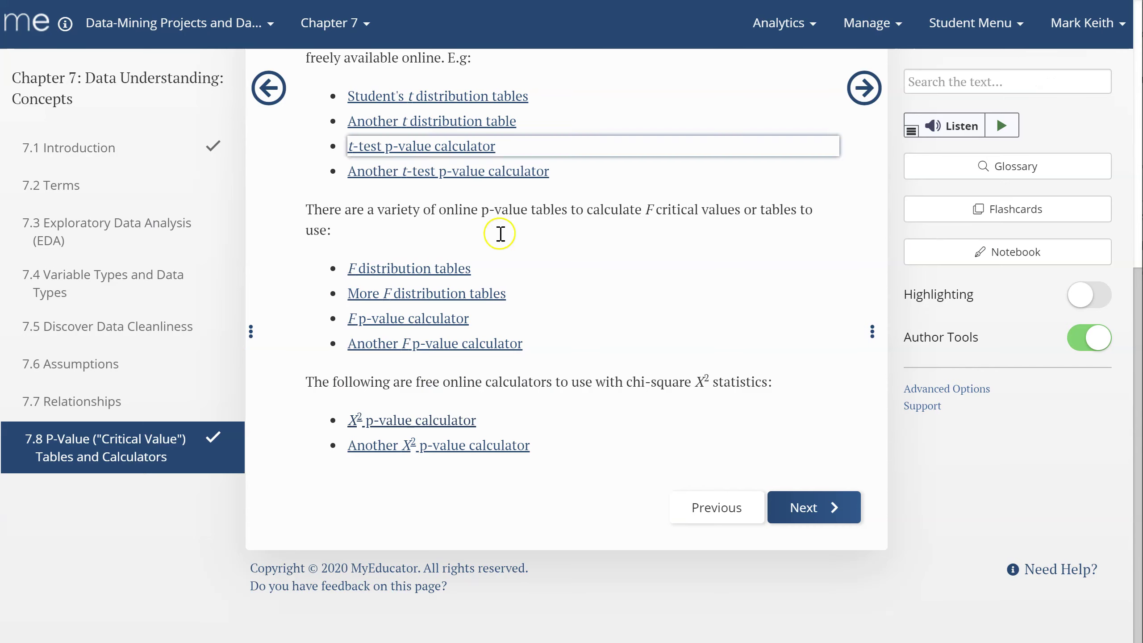
Return to 7.7 Relationships and mark the chi-square statistic 24.6 in the worked example
click(142, 395)
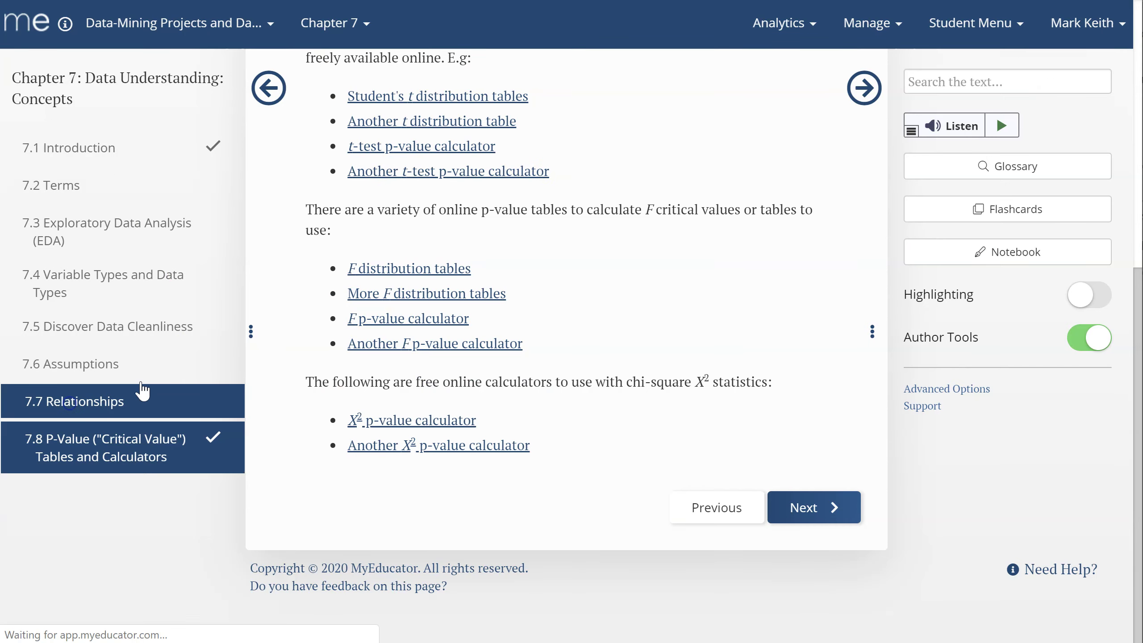
scroll(405, 383, down, 15)
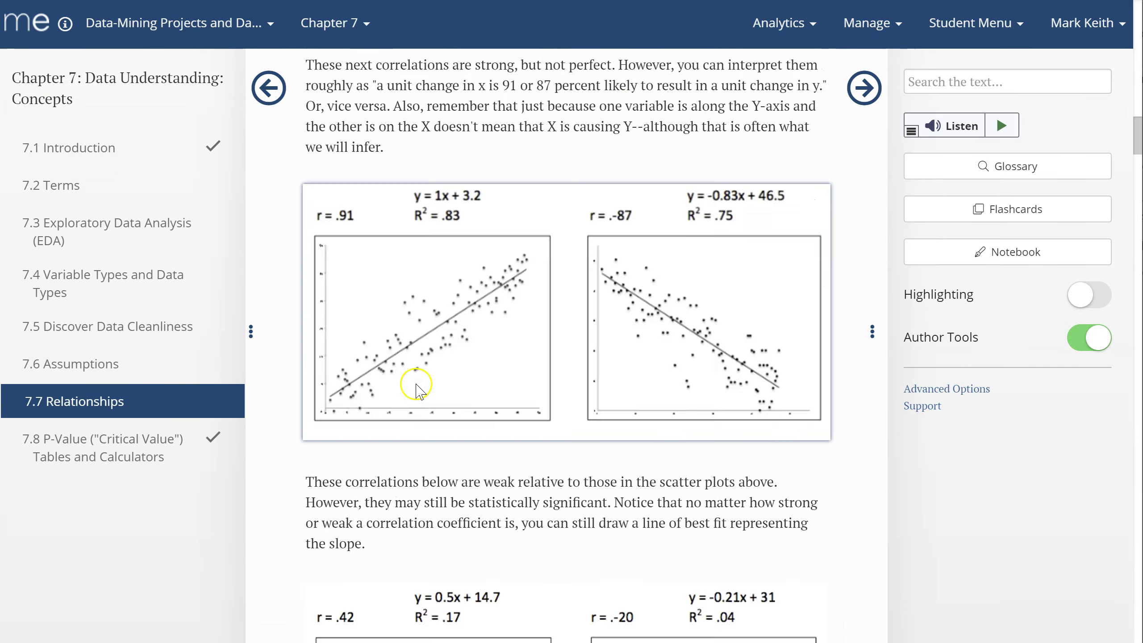
scroll(416, 390, down, 10)
drag(1137, 190, 1089, 581)
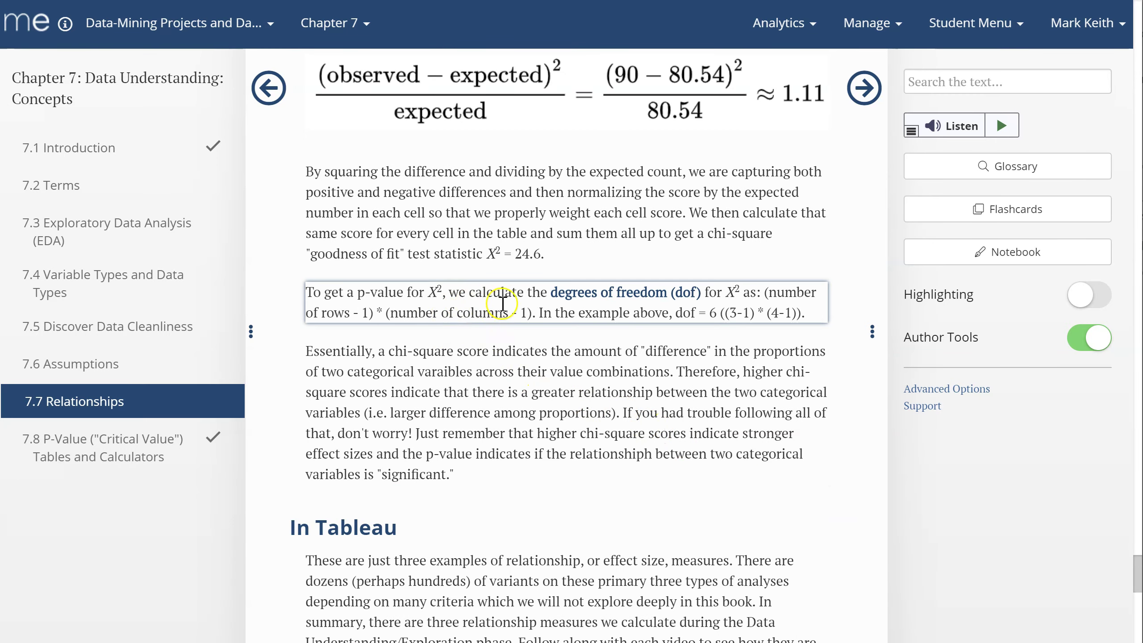
mouse_move(629, 292)
scroll(630, 292, up, 2)
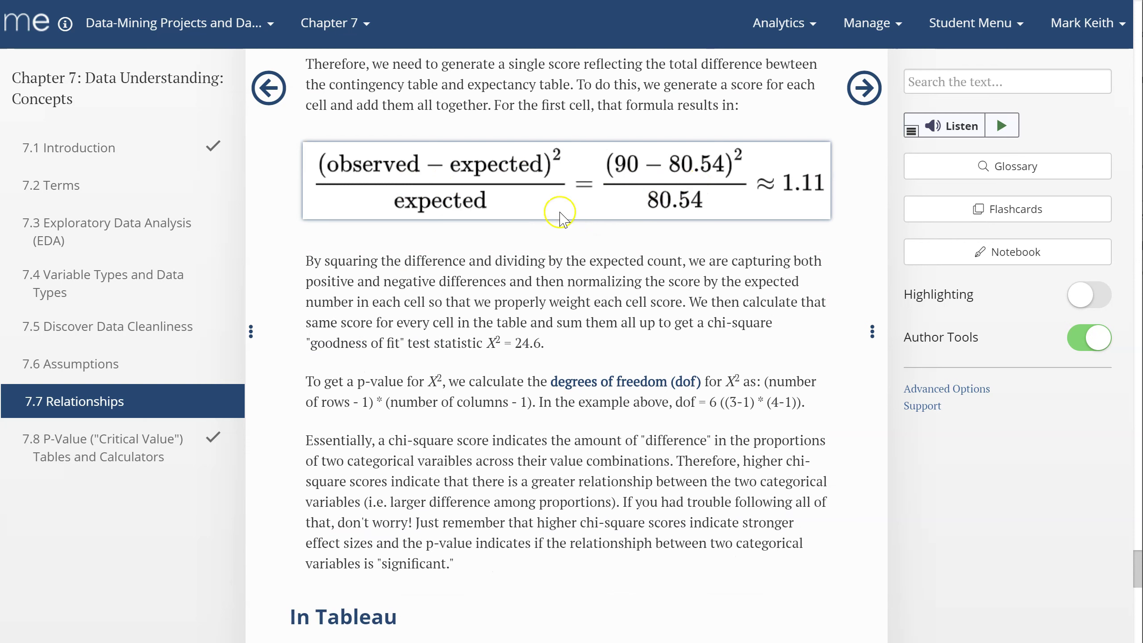
drag(515, 343, 544, 343)
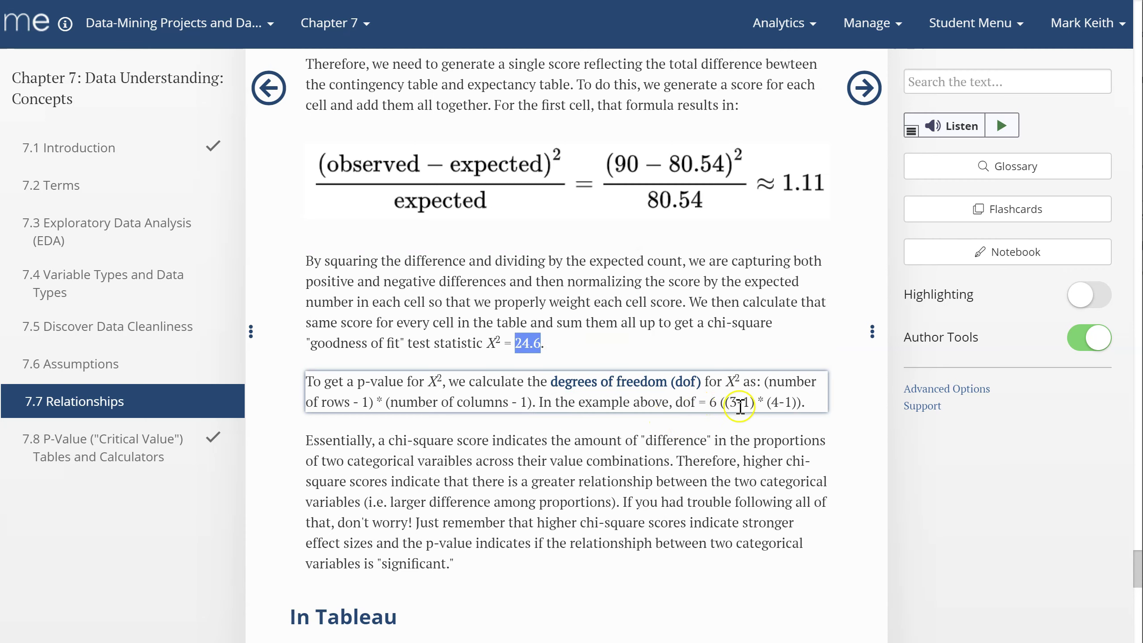
scroll(740, 407, up, 9)
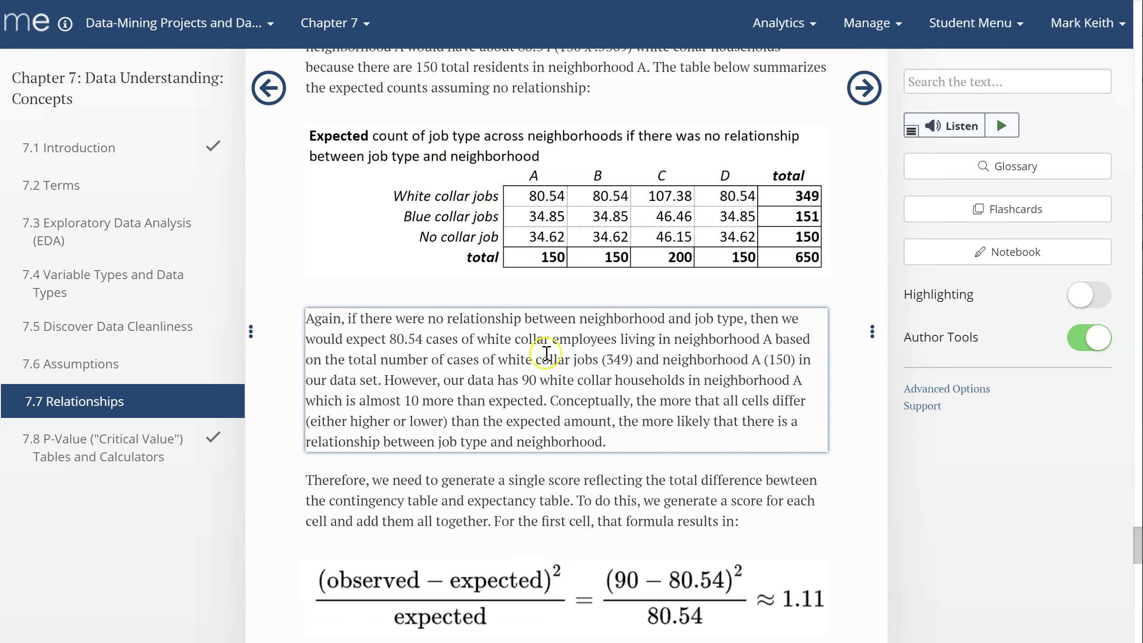
scroll(546, 354, down, 10)
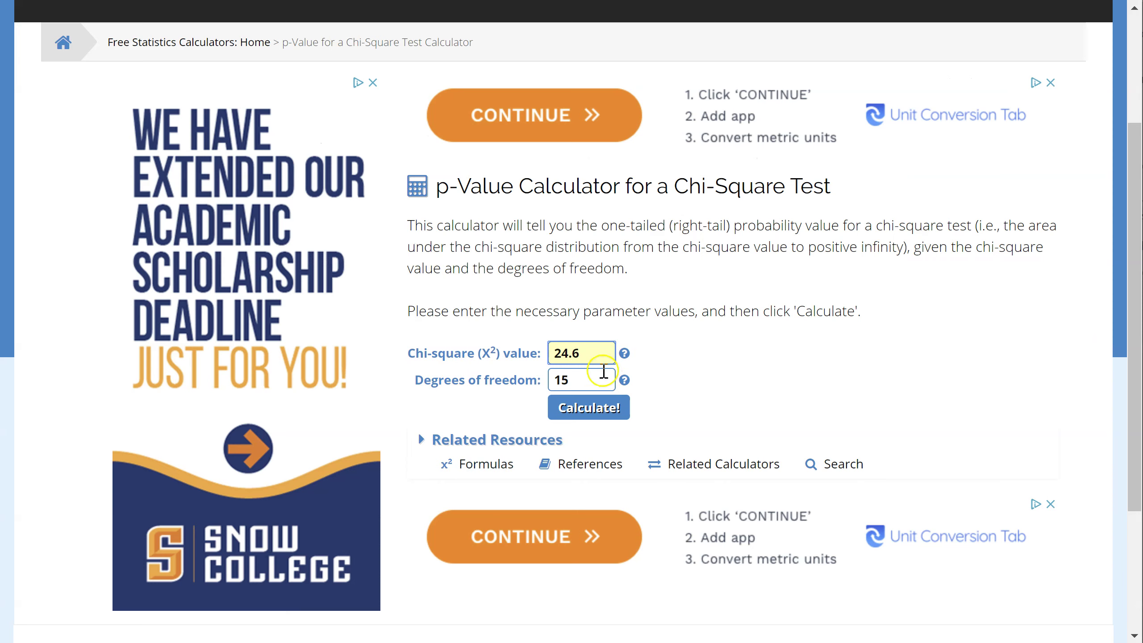
Enter 6 degrees of freedom, calculate, and select the resulting probability 0.00040485
click(506, 370)
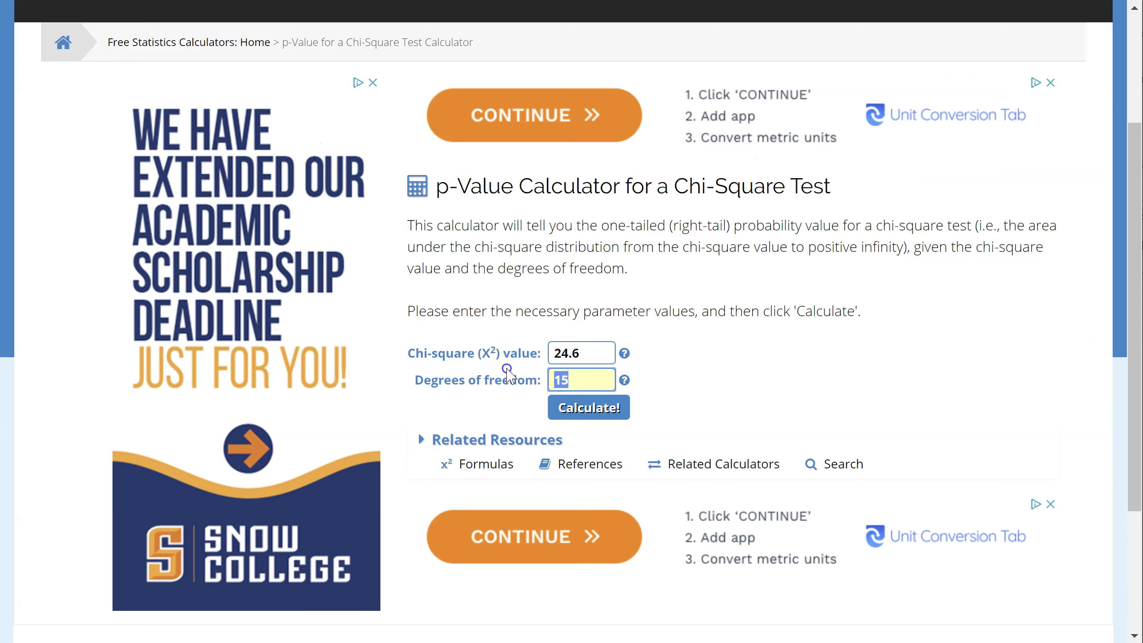
text(6)
click(587, 409)
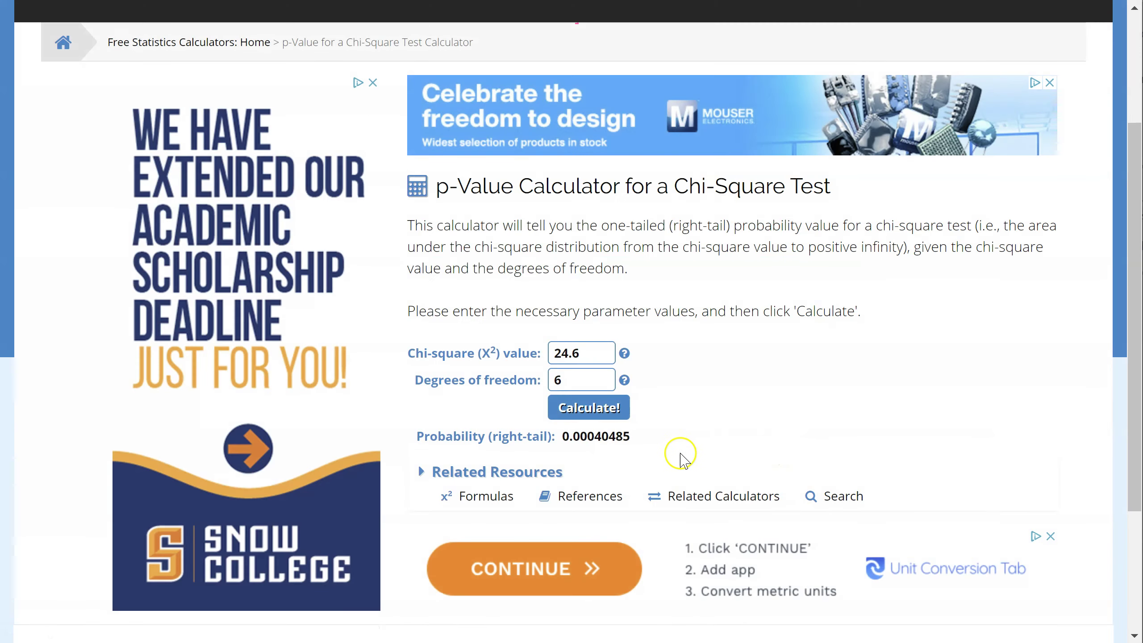
drag(575, 436, 630, 436)
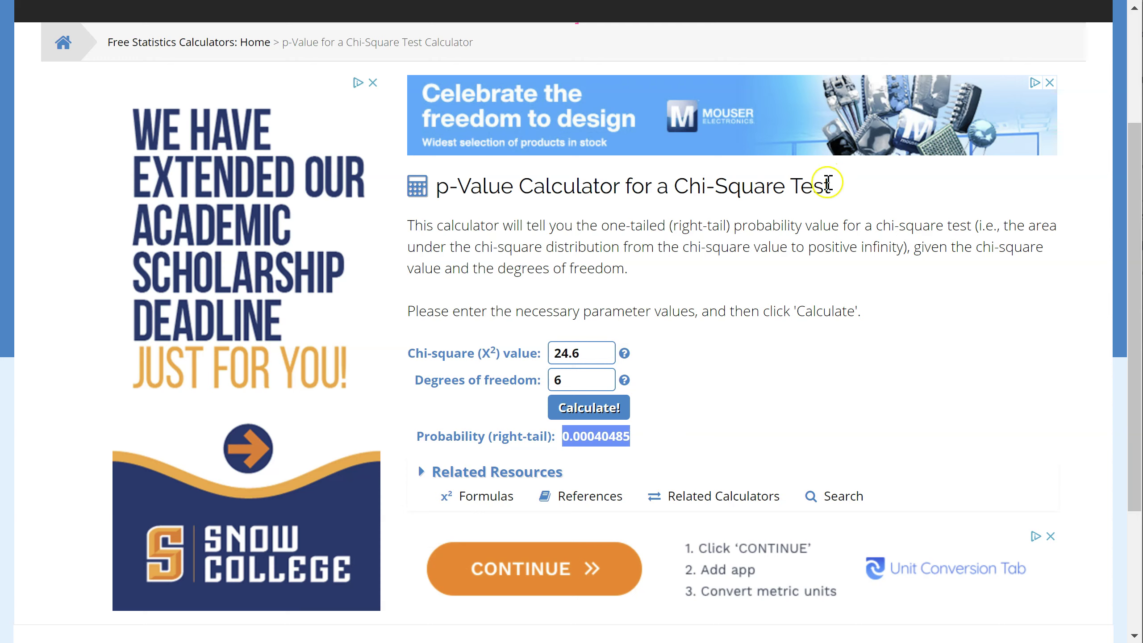
click(565, 353)
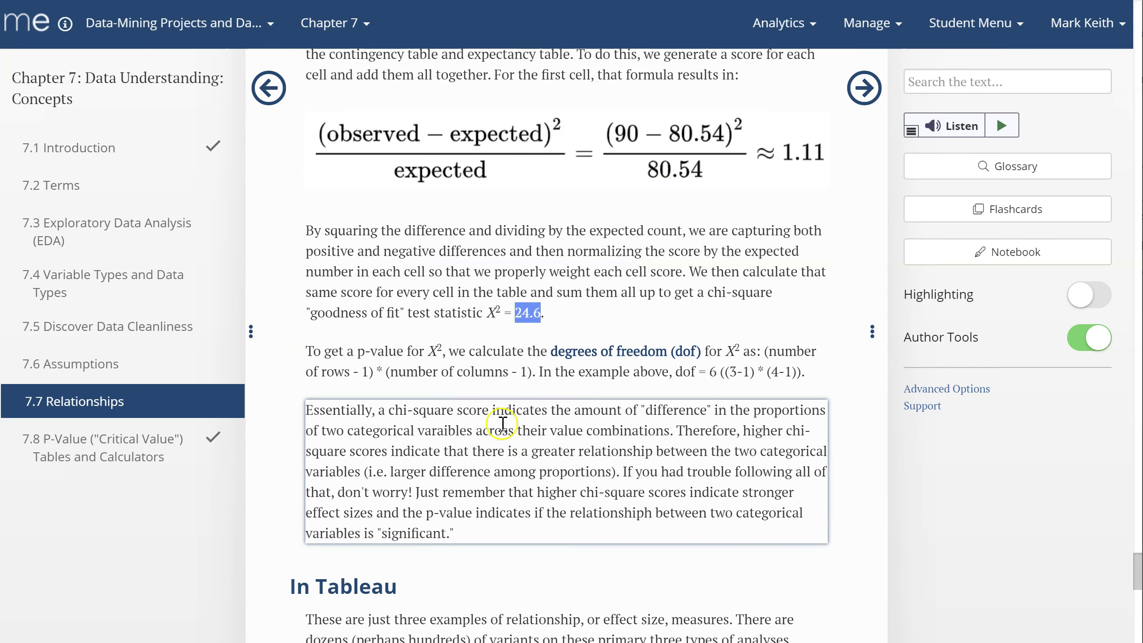
scroll(414, 504, down, 5)
Switch to Tableau, browse the ANOVA and histogram sheets, hide Show Me, then view Smoker Region CrossTab
key(alt+Tab)
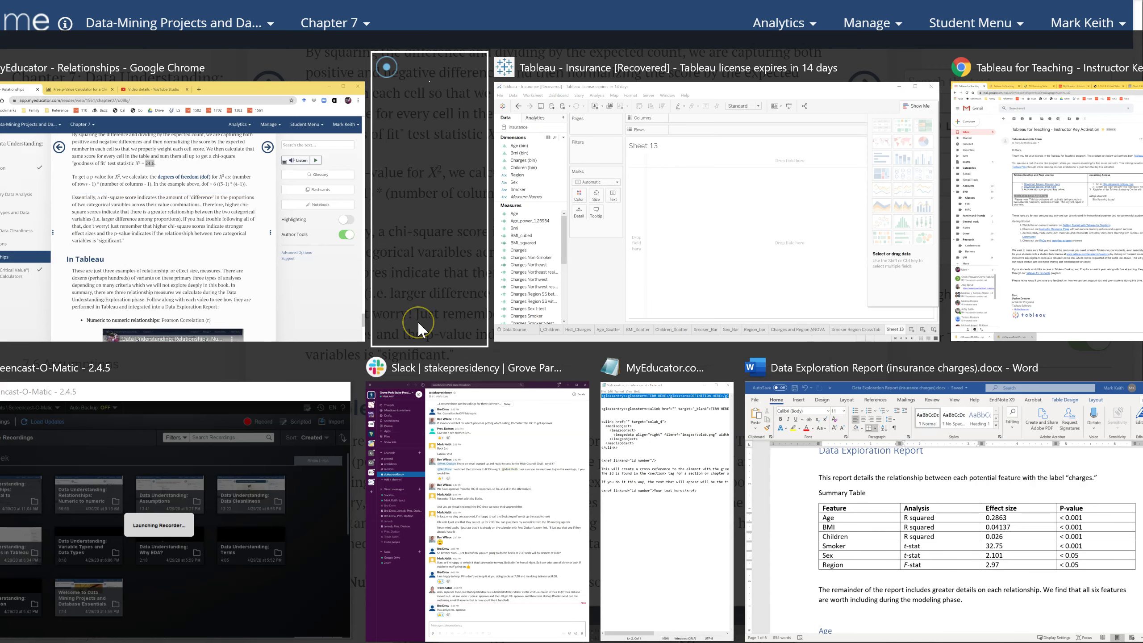
key(Tab)
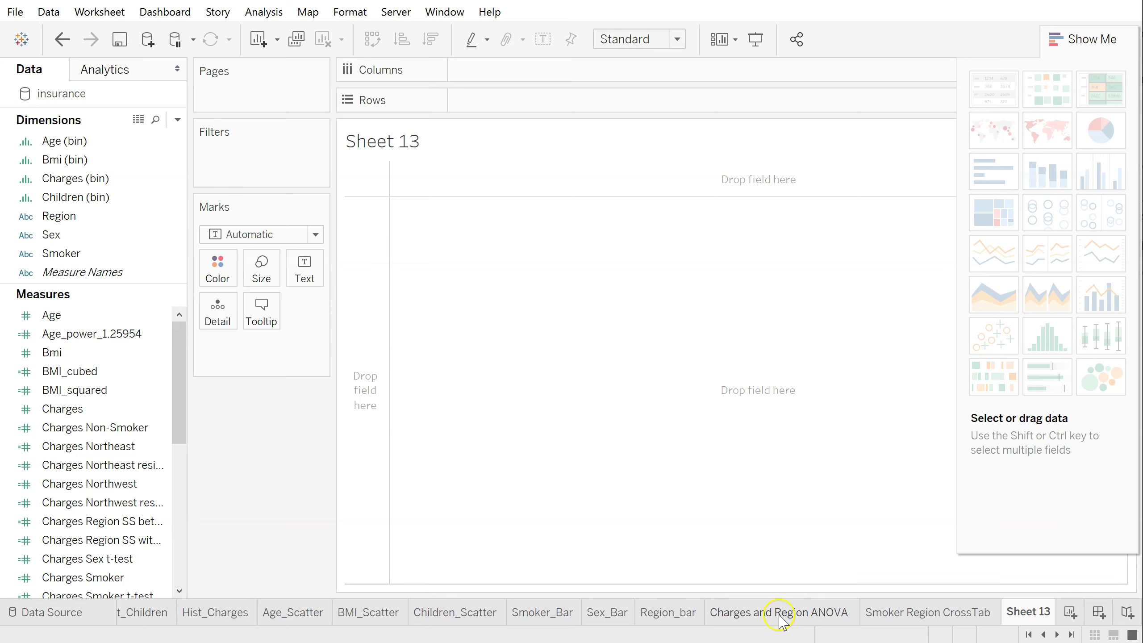
click(761, 620)
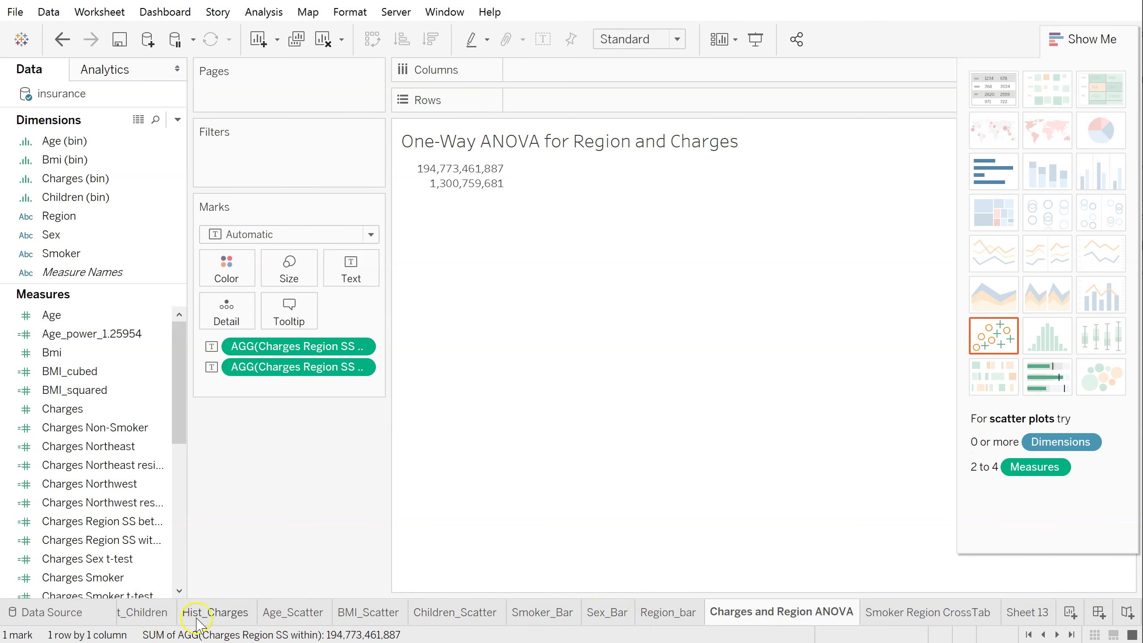
click(154, 614)
click(227, 614)
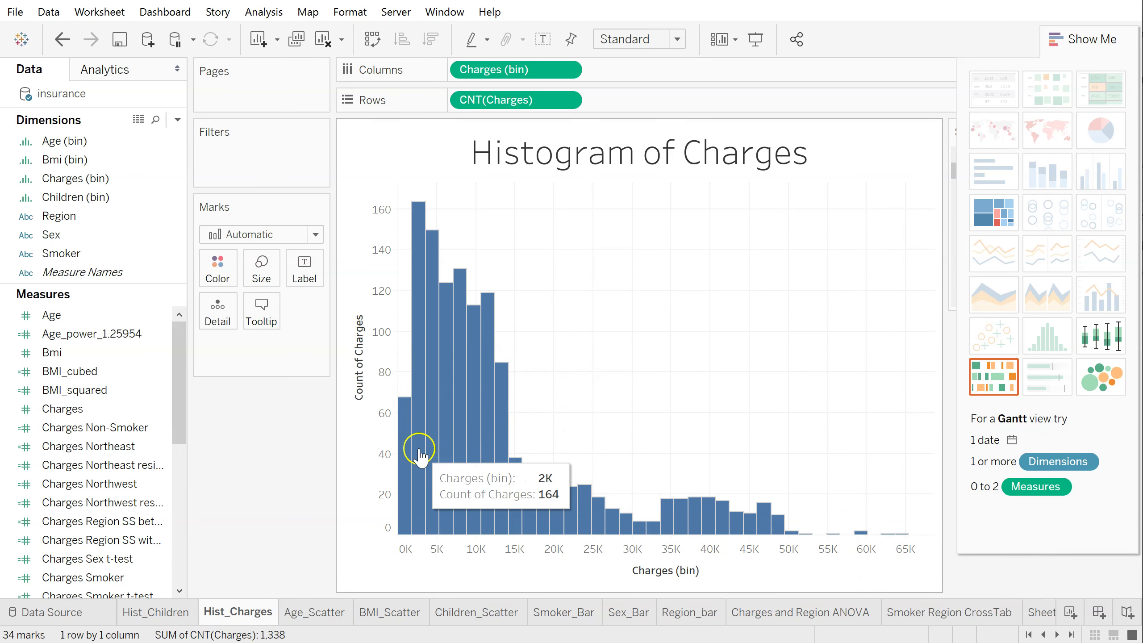
click(1087, 39)
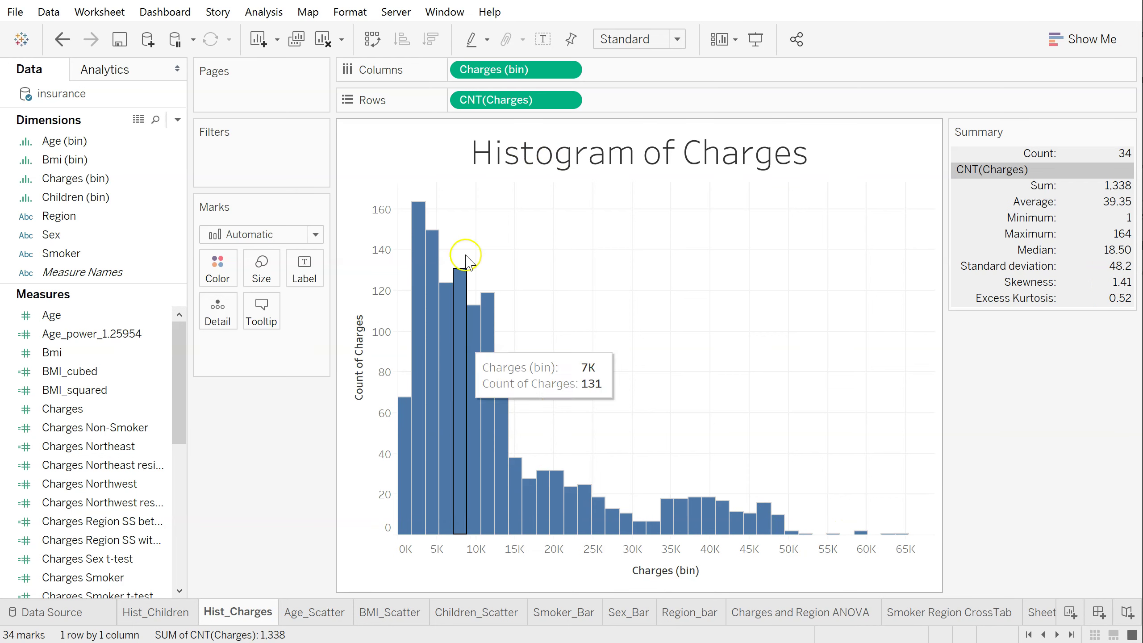
click(991, 621)
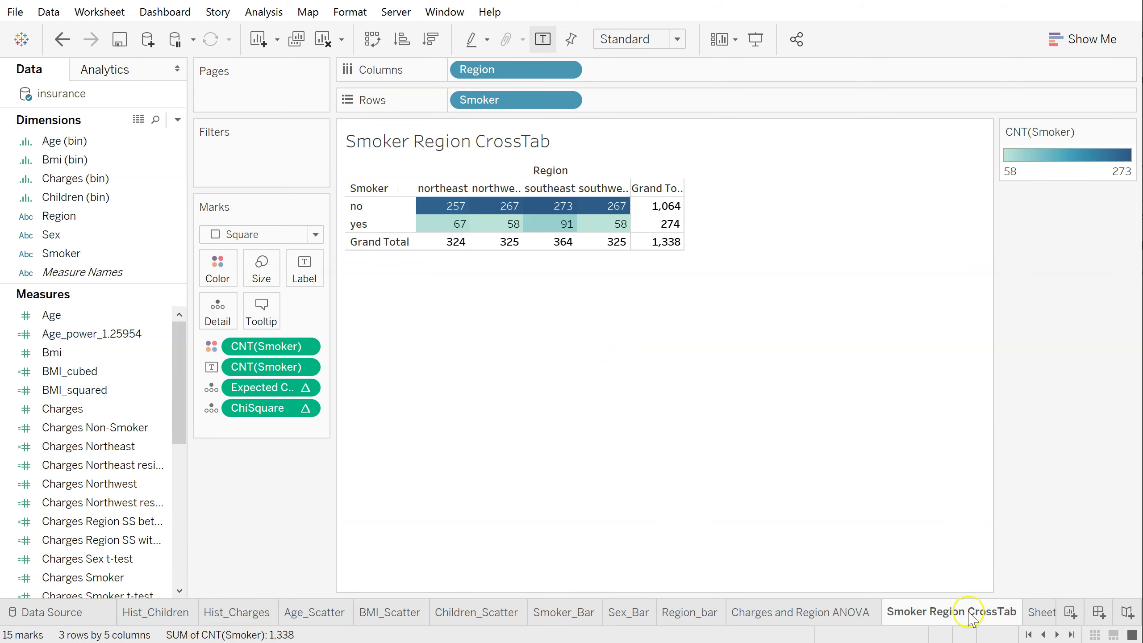
On Sheet 13, place Smoker and Region, then swap so Smoker runs down the rows
click(1038, 614)
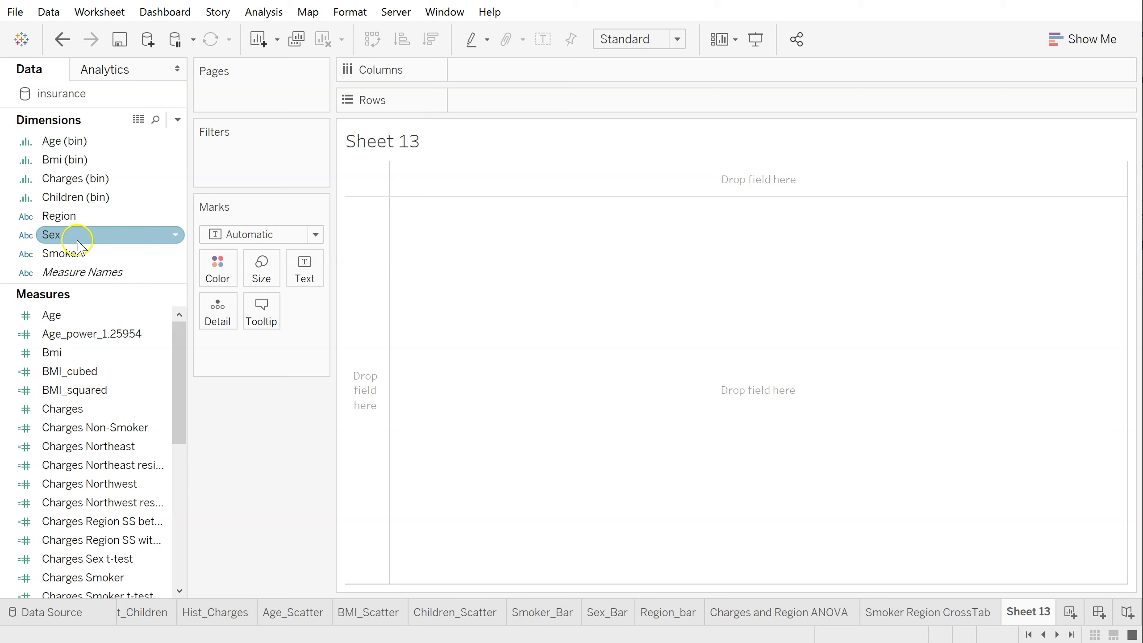
drag(77, 250, 495, 70)
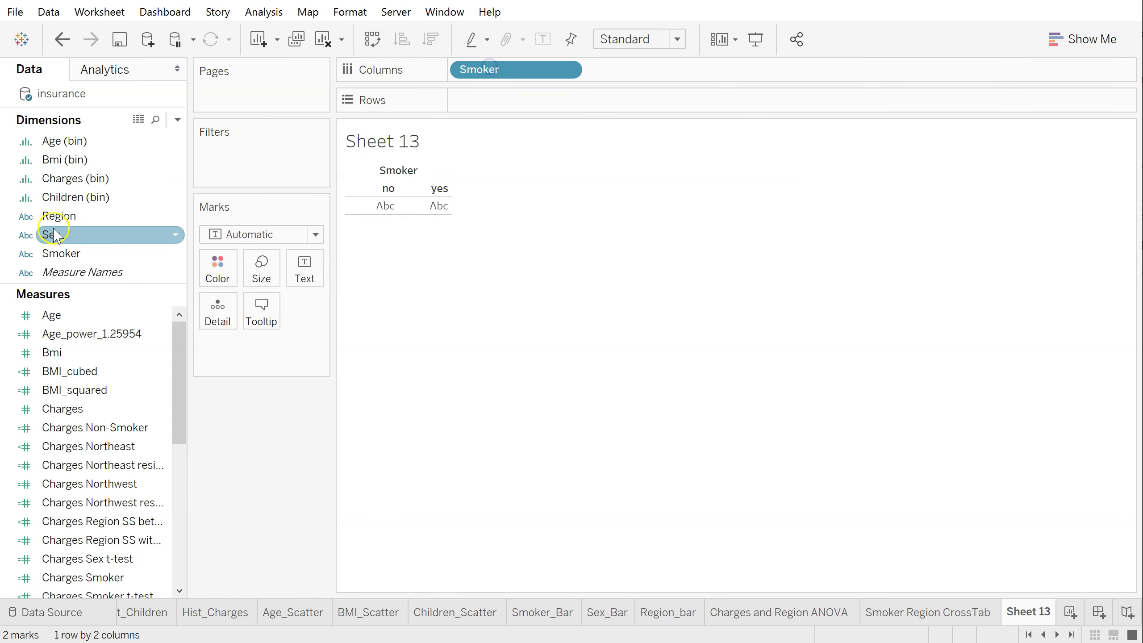
drag(58, 216, 484, 100)
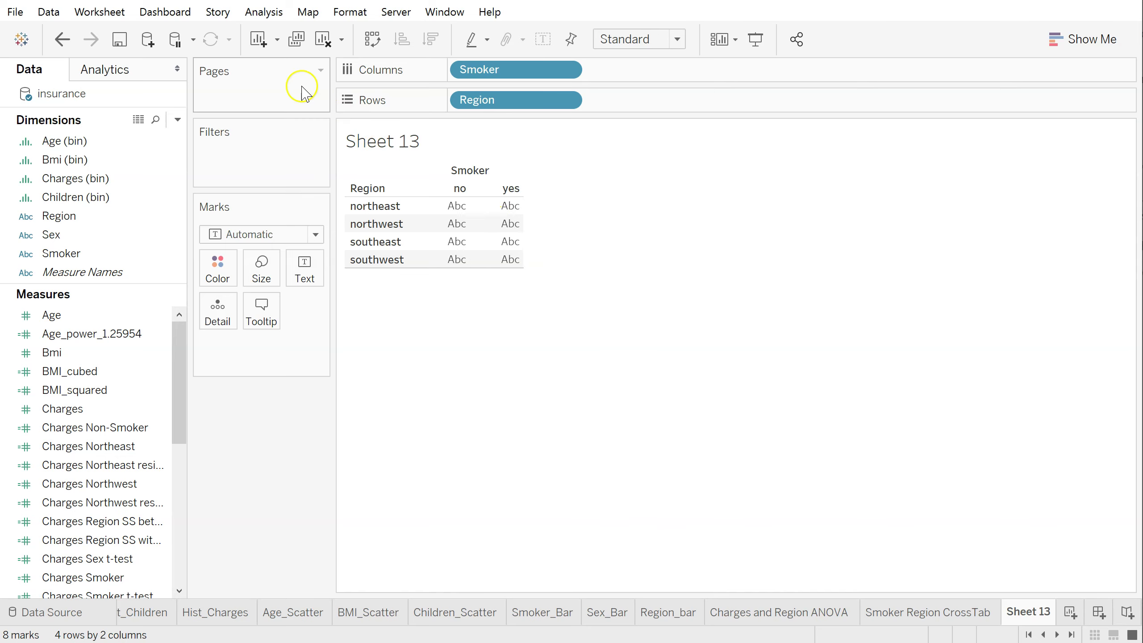
click(372, 40)
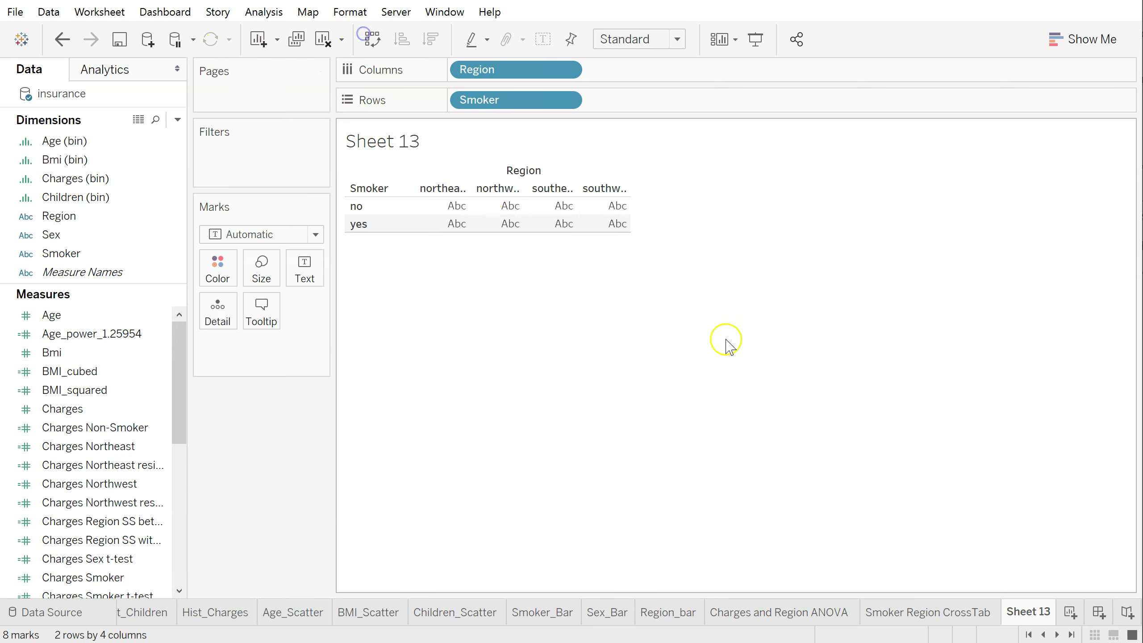
click(1083, 39)
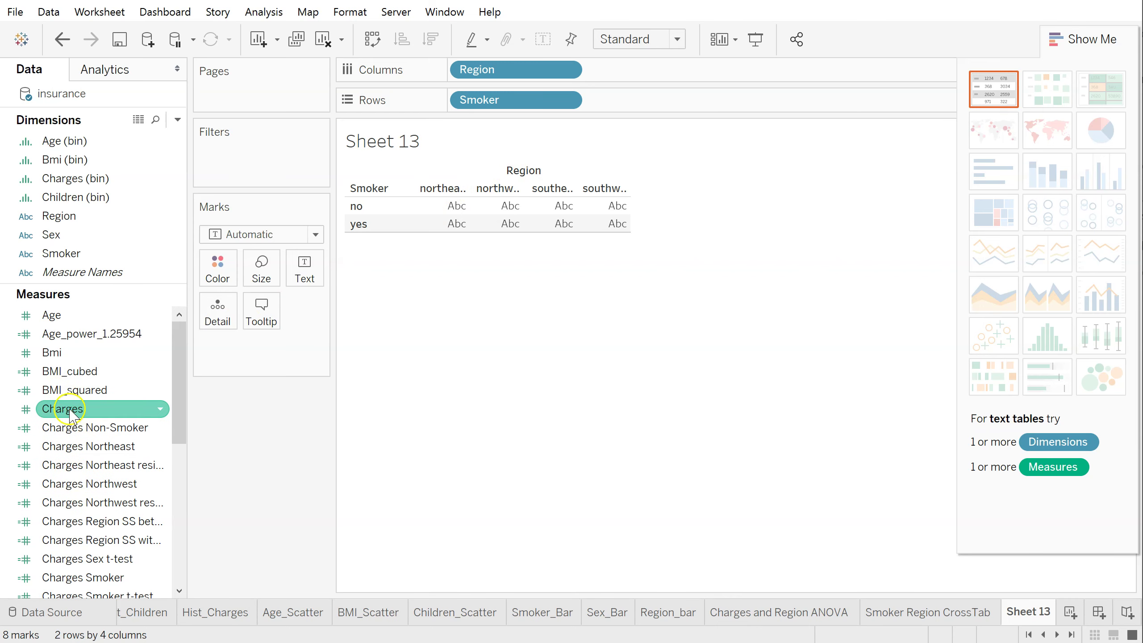
click(139, 613)
Browse the insurance data source page, then go back to the Smoker Region CrossTab worksheet
click(79, 612)
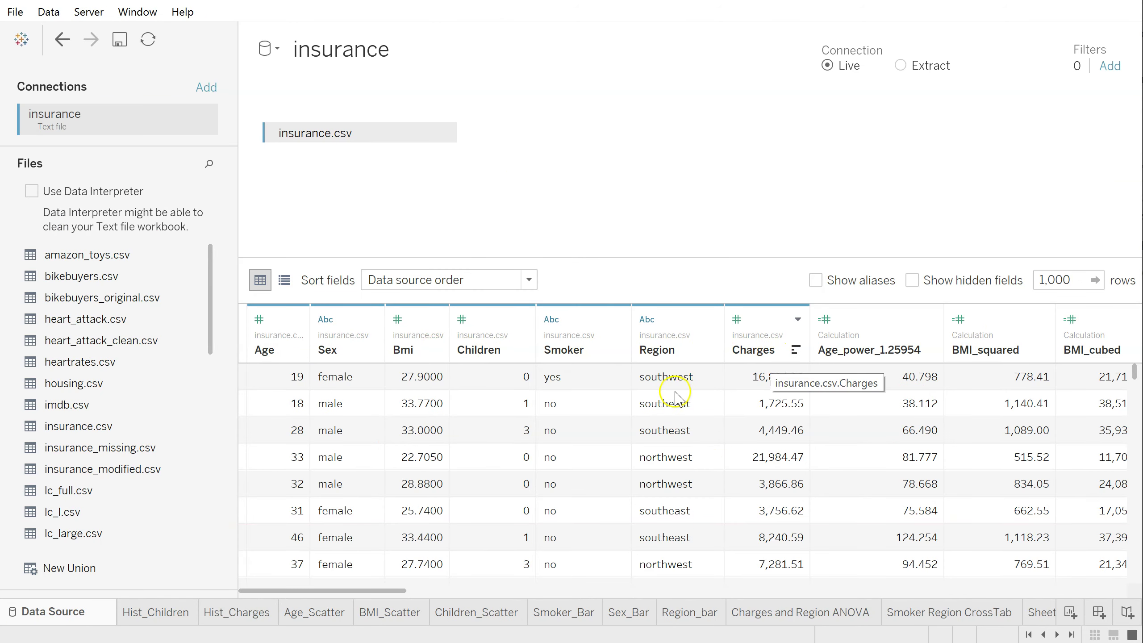
scroll(568, 486, down, 1)
scroll(538, 503, up, 1)
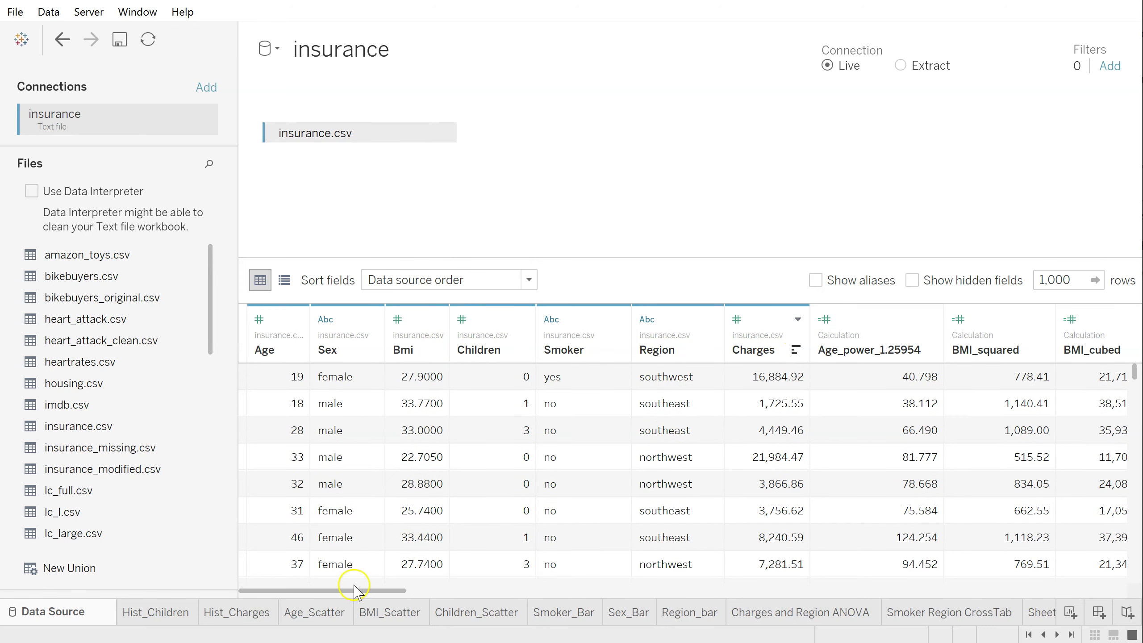
drag(349, 590, 520, 590)
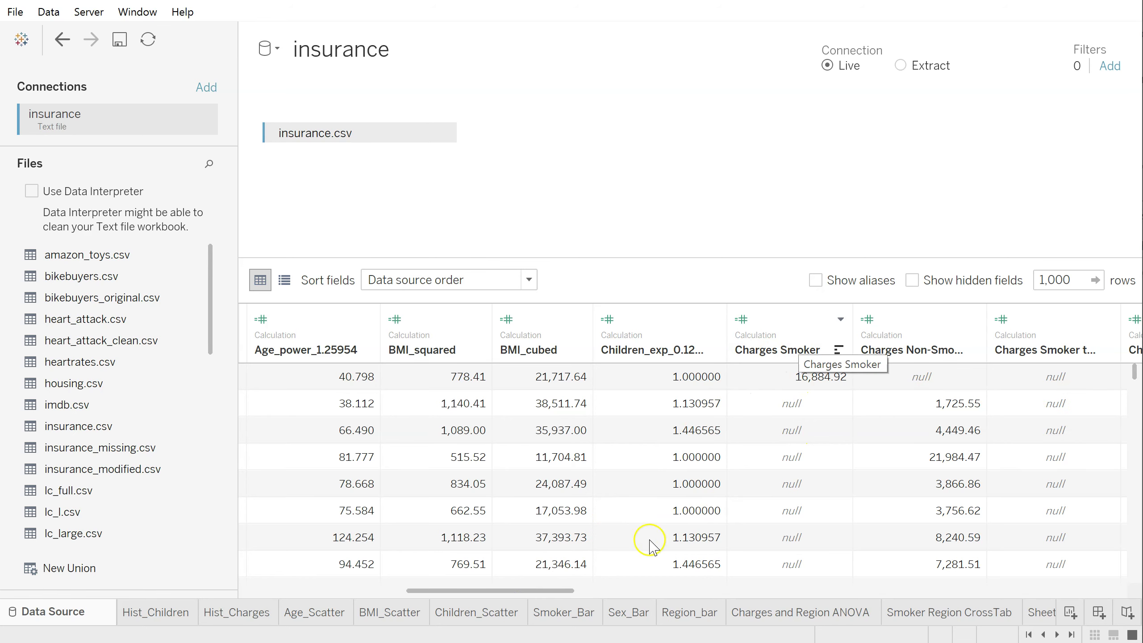
drag(544, 590, 332, 590)
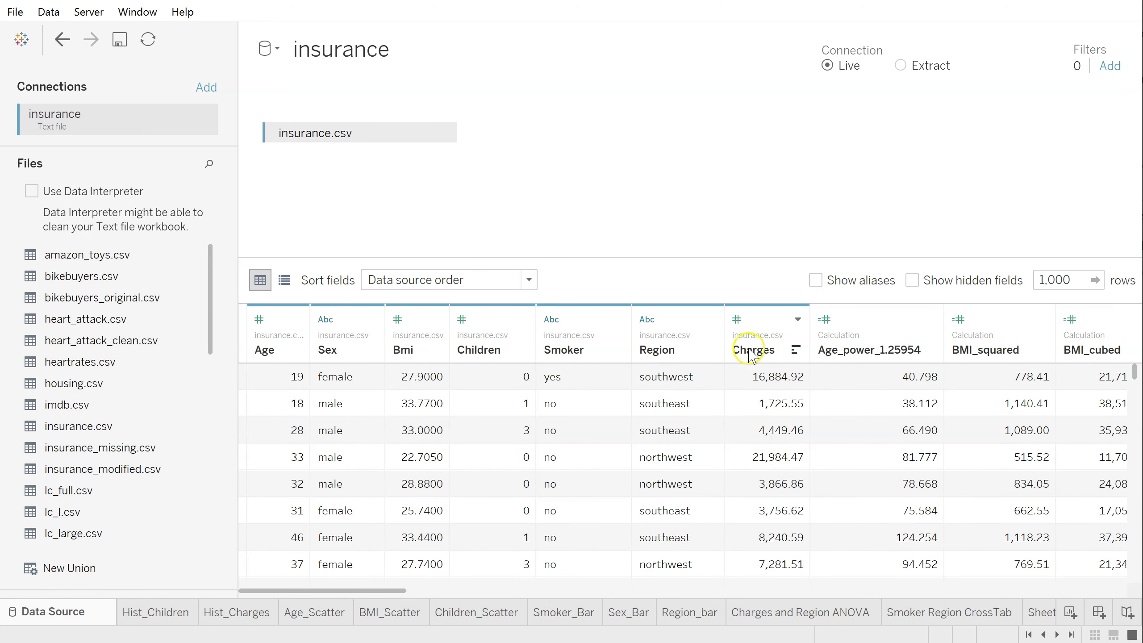
click(959, 622)
Put Charges on Text as CNT(Charges), giving counts such as 257 northeast non-smokers
click(1038, 612)
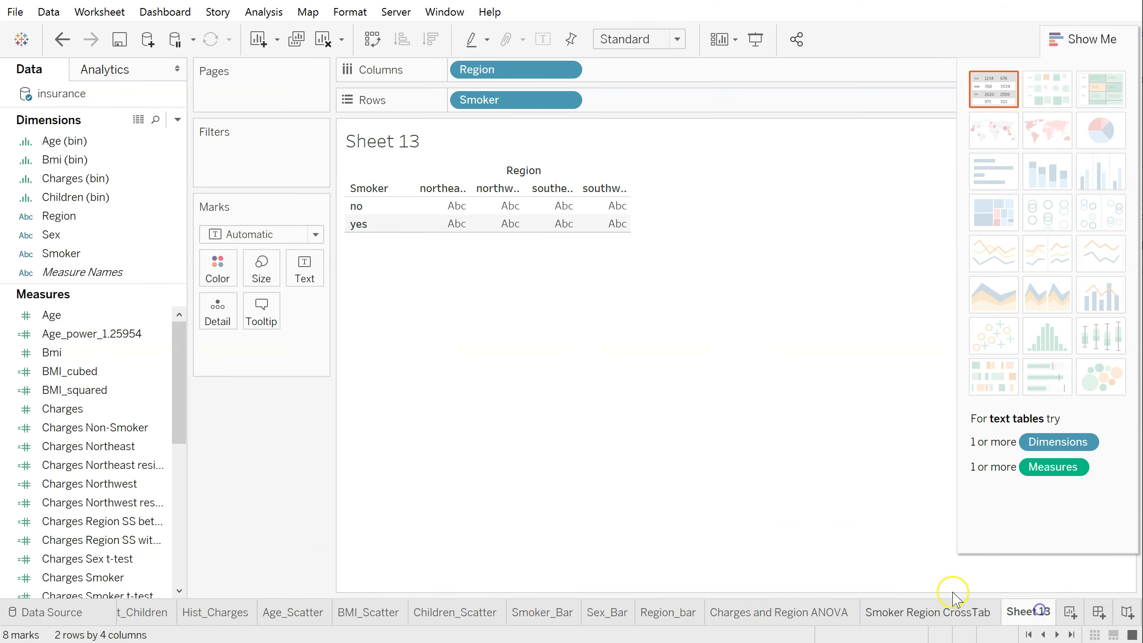
drag(62, 414, 297, 266)
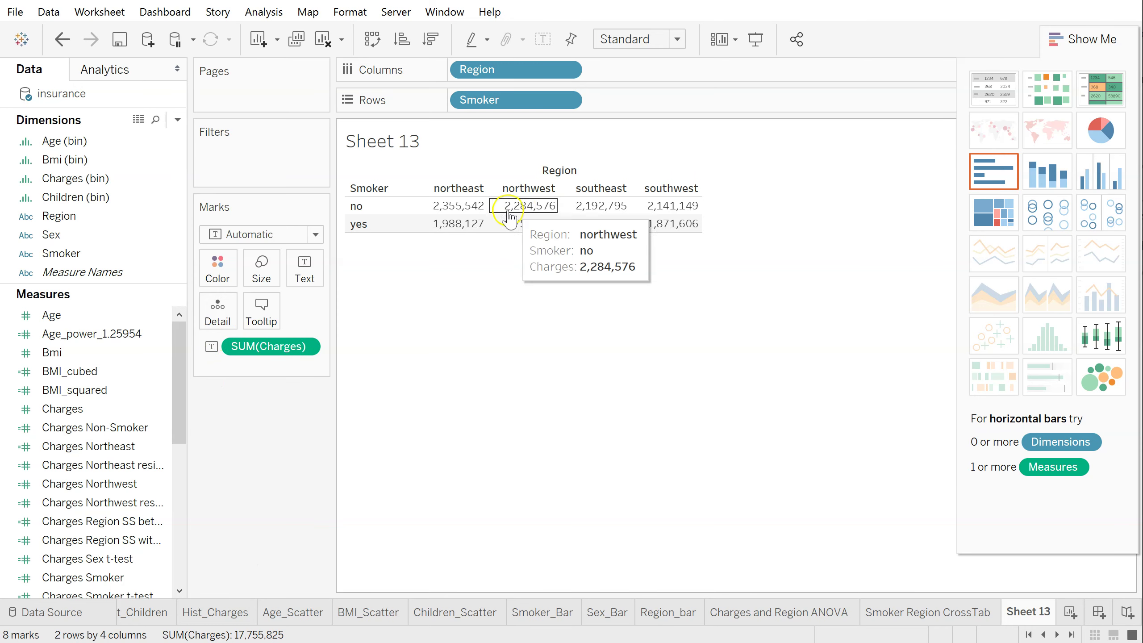
mouse_move(522, 212)
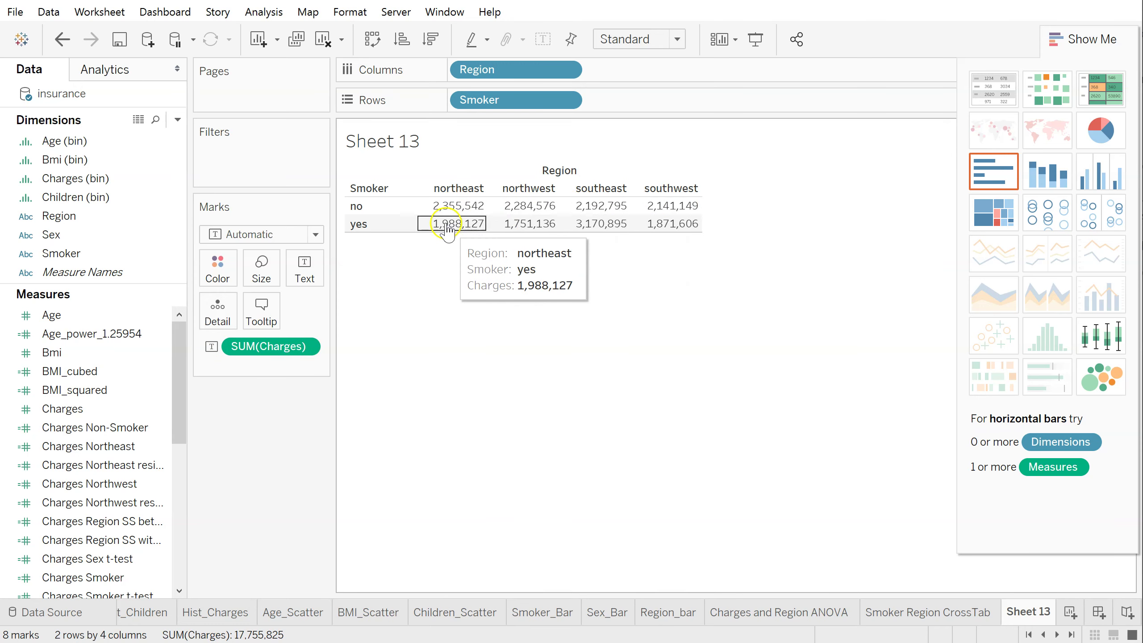
click(310, 347)
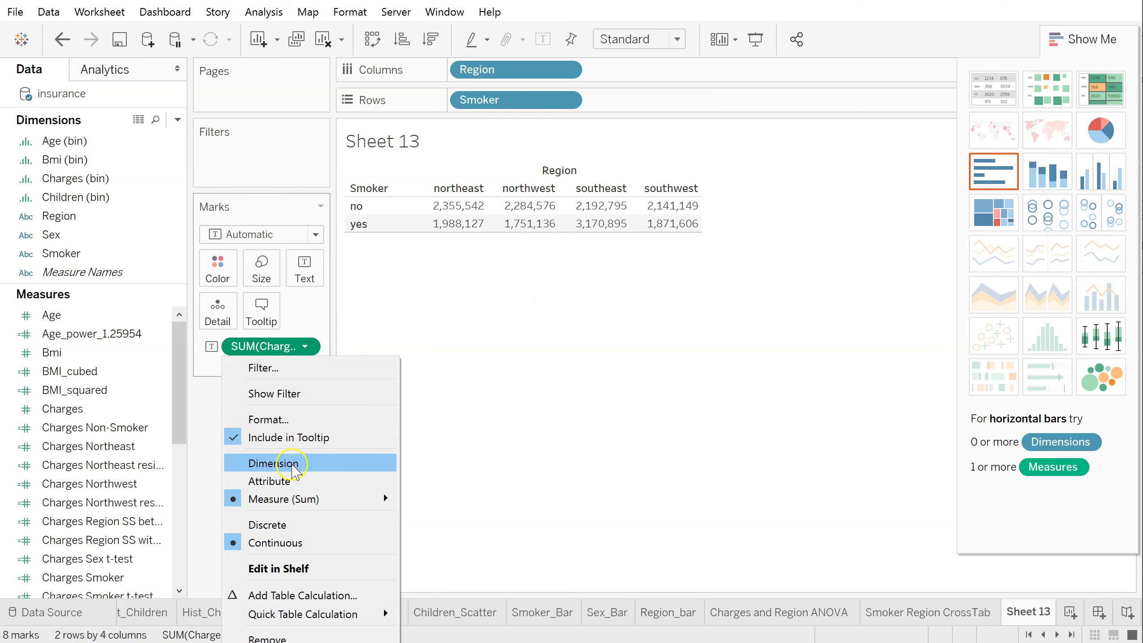
mouse_move(297, 621)
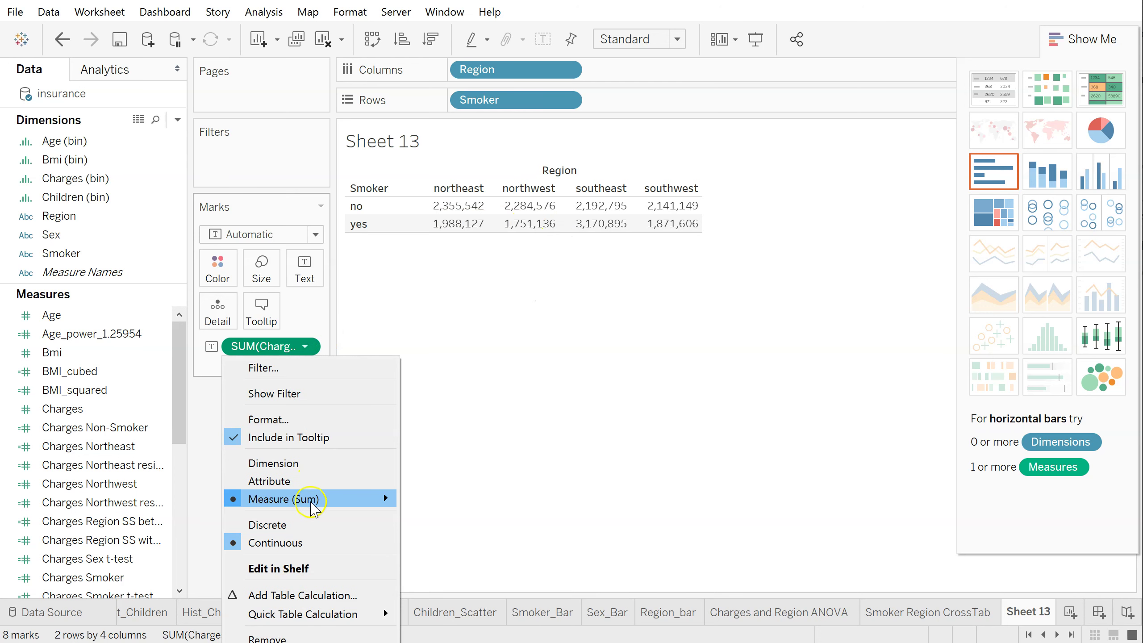
mouse_move(306, 498)
click(447, 555)
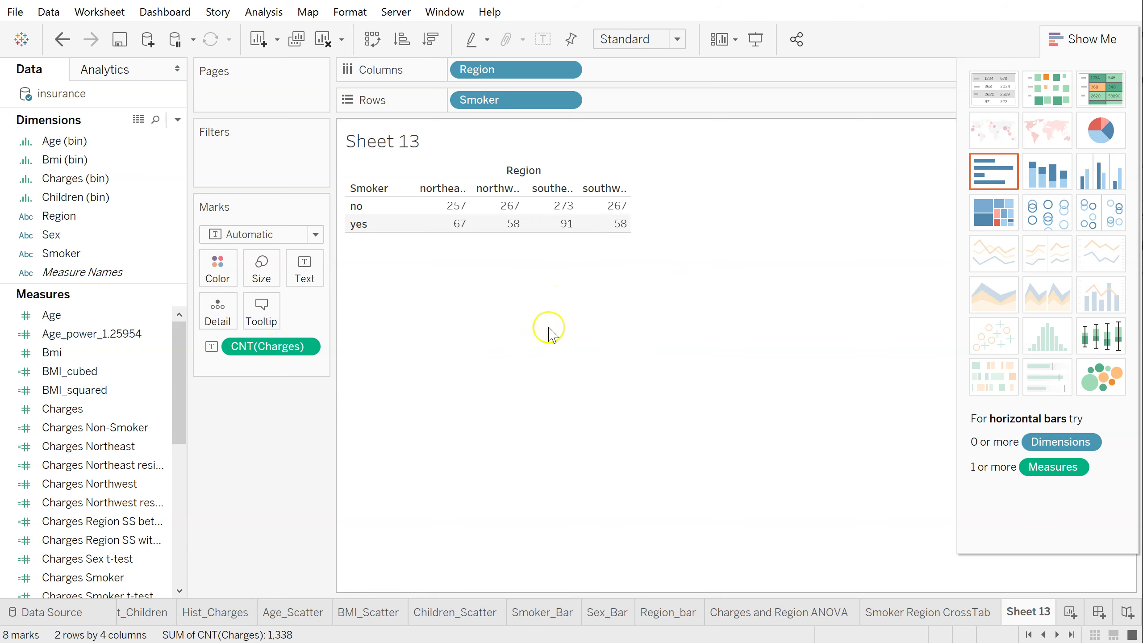
Add a grand total column for each row and a grand total row below the table
click(365, 257)
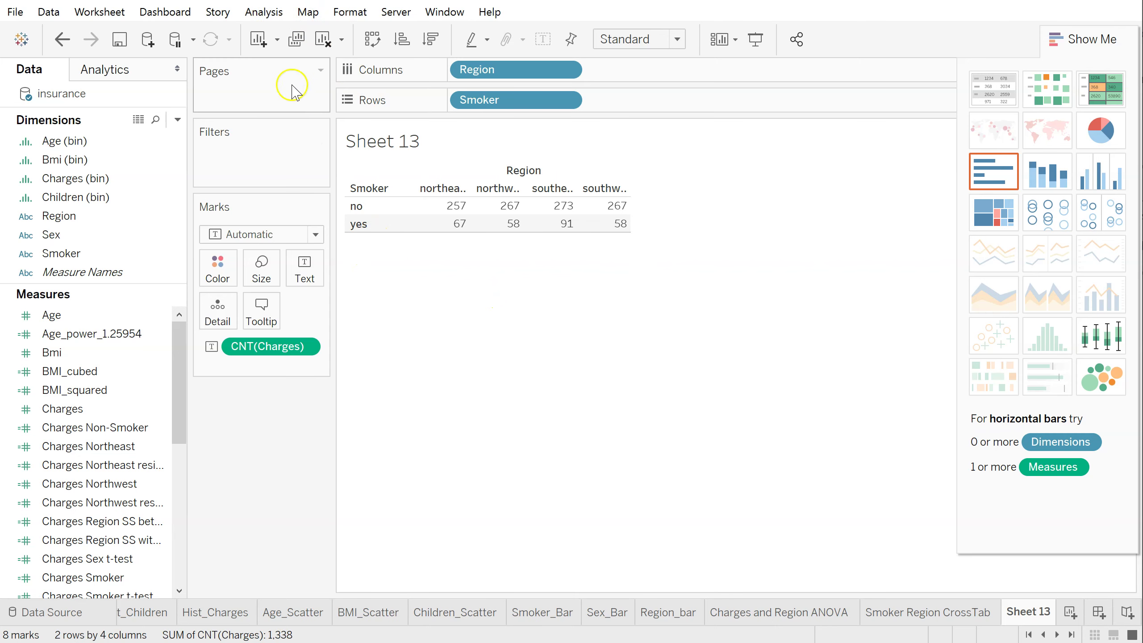
click(266, 13)
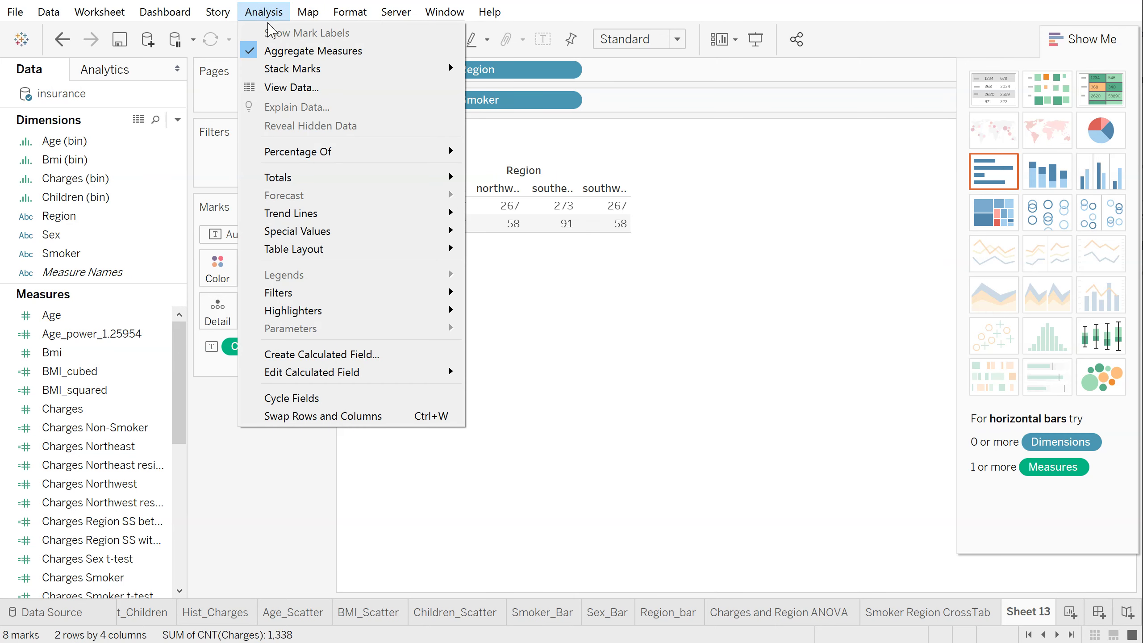
click(292, 274)
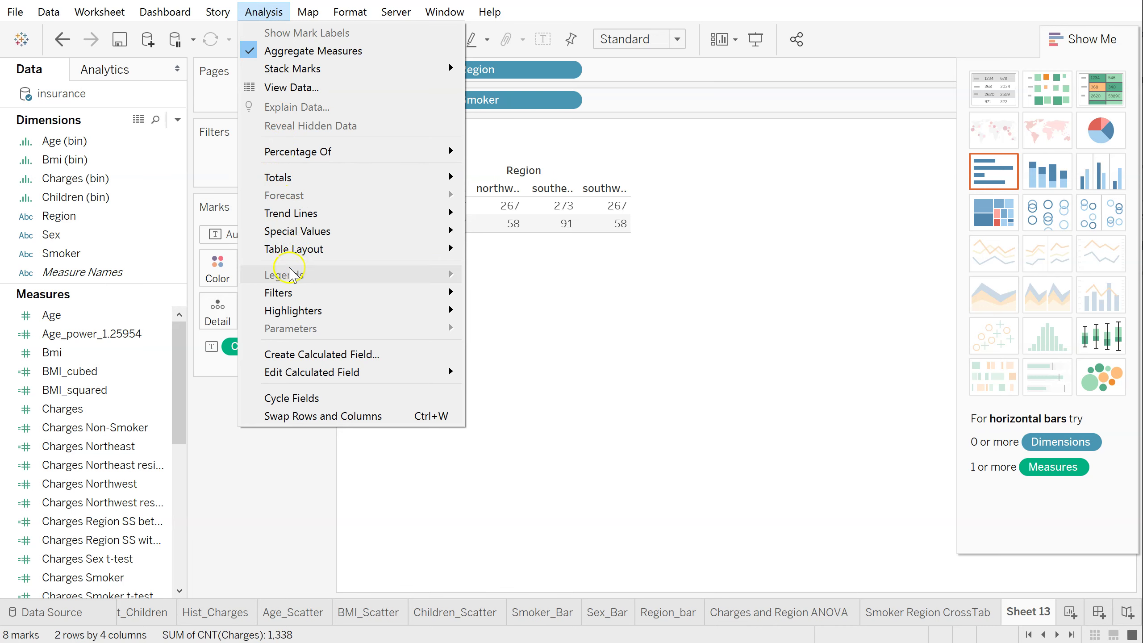
mouse_move(343, 176)
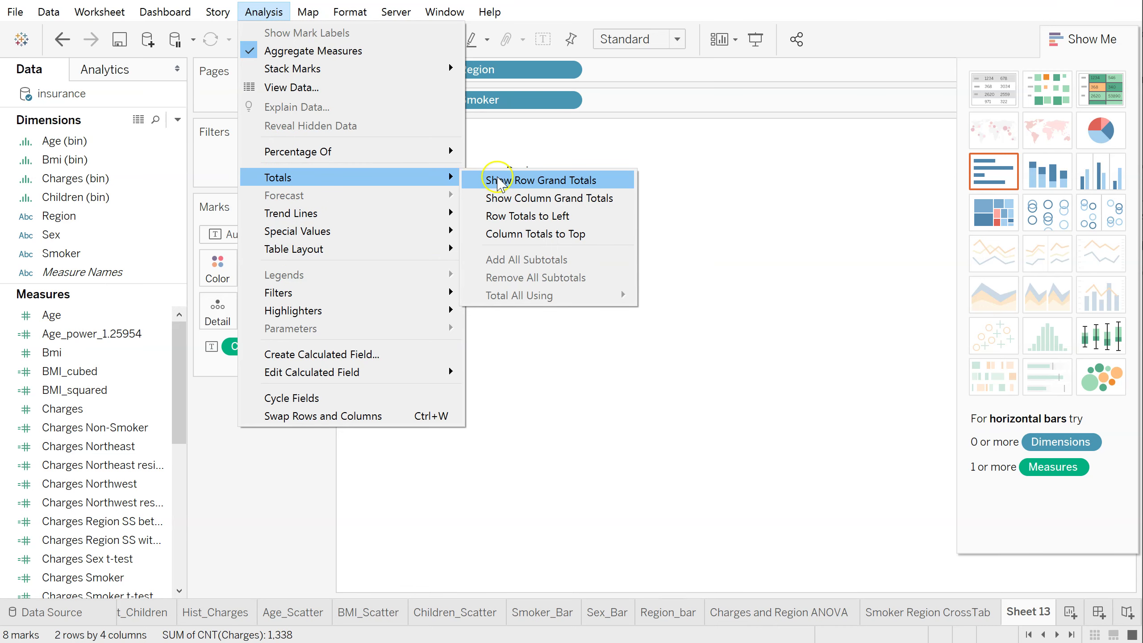
click(499, 182)
click(275, 13)
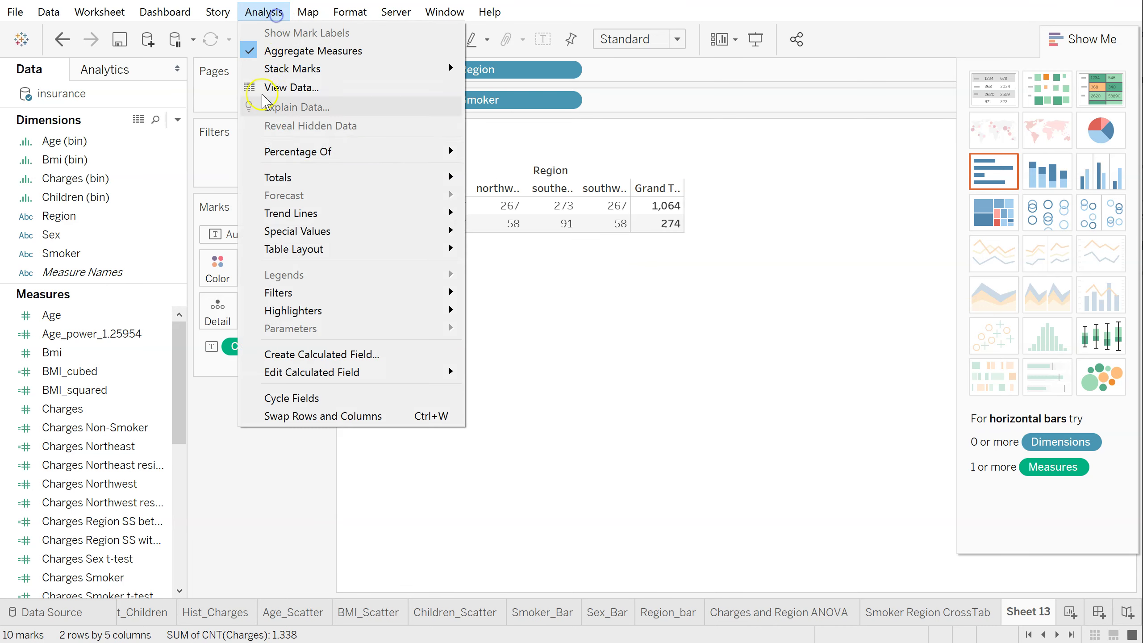
mouse_move(470, 174)
click(498, 194)
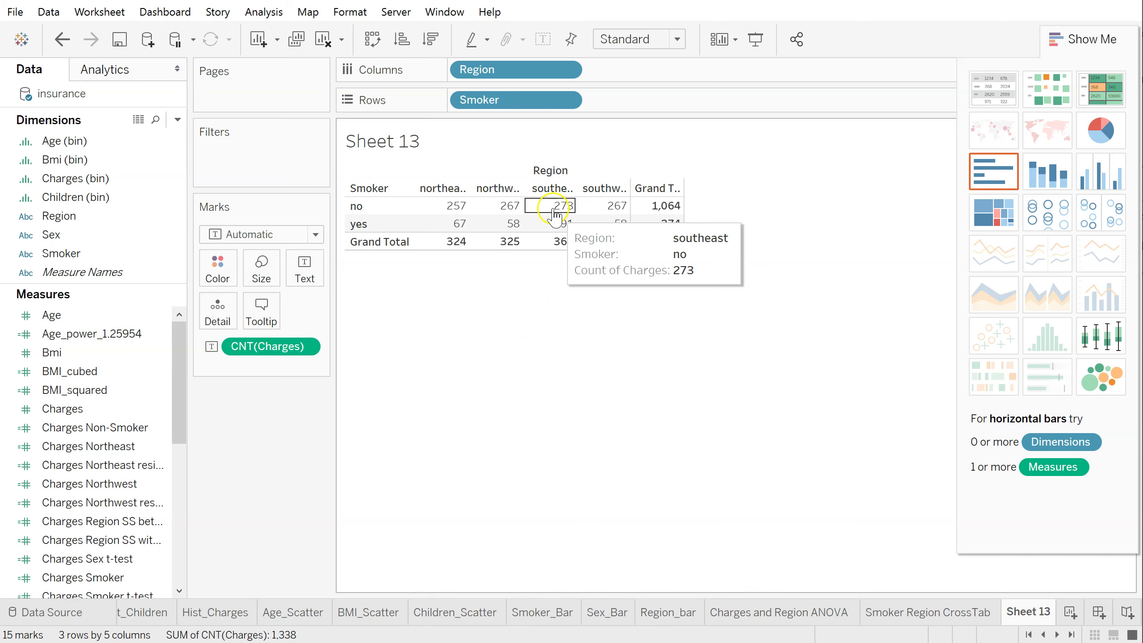
Convert the crosstab to a Show Me highlight table and restore both grand totals
click(1103, 99)
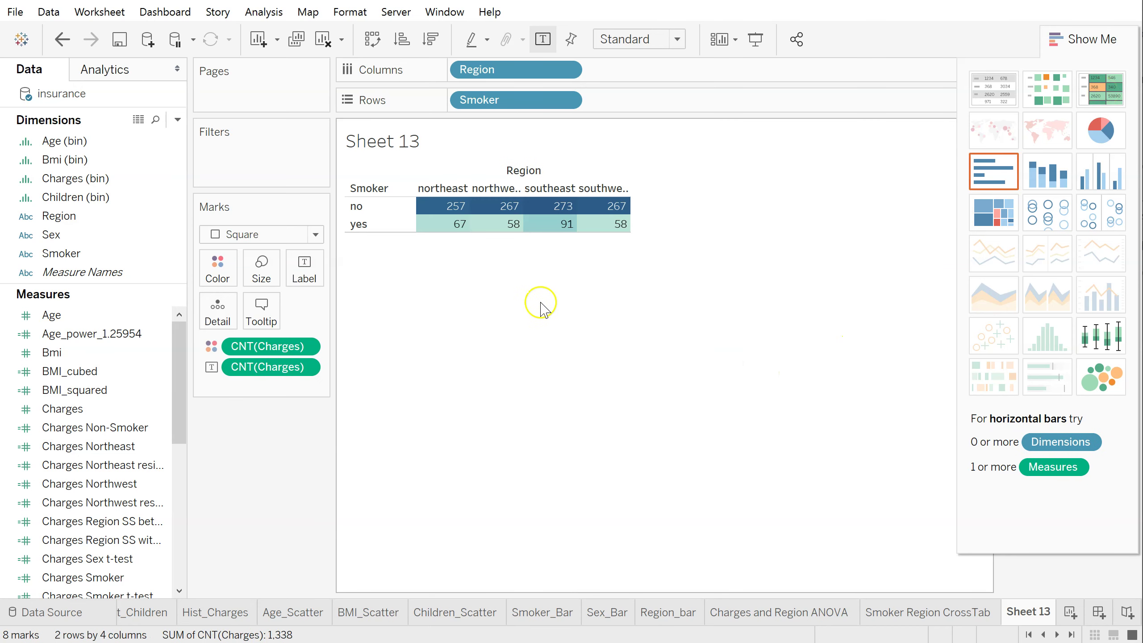
click(263, 12)
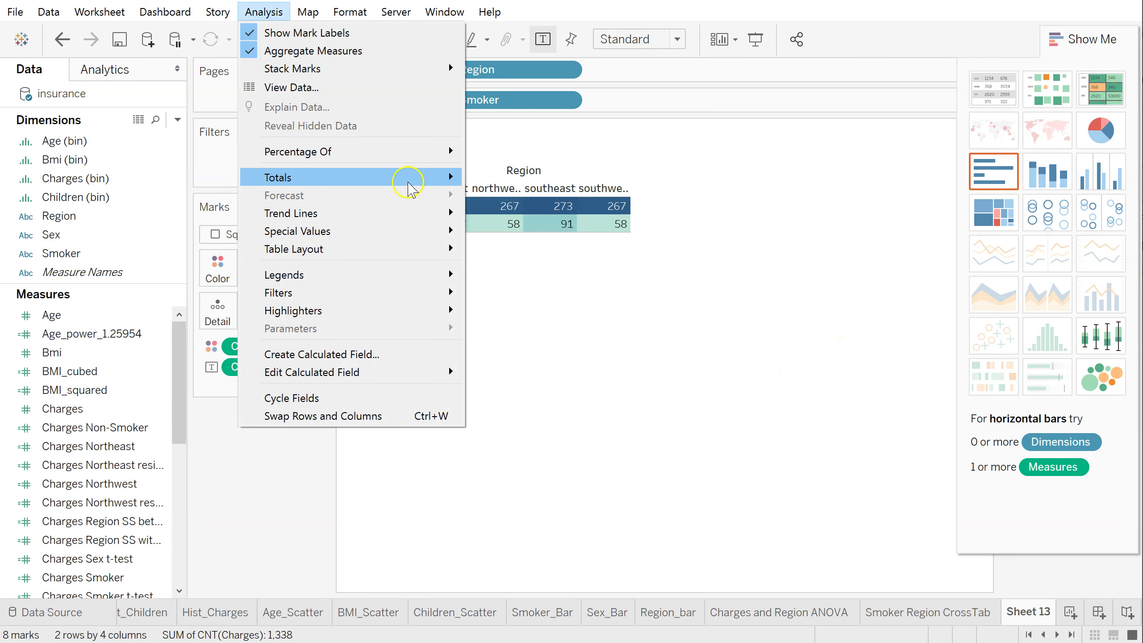
mouse_move(408, 178)
click(522, 184)
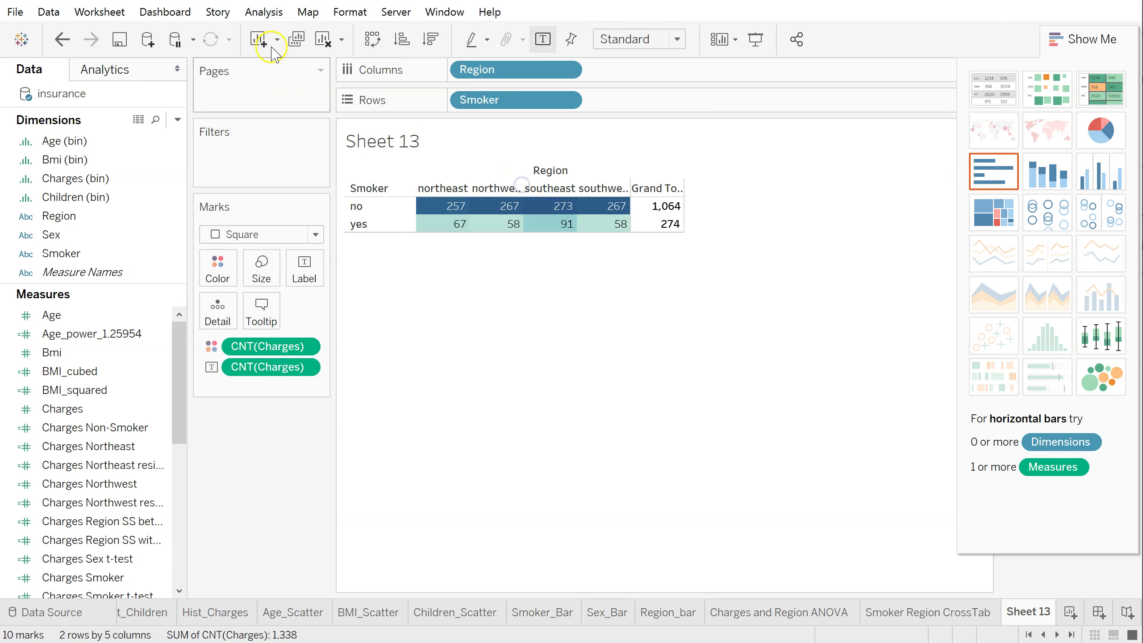
click(265, 12)
mouse_move(356, 177)
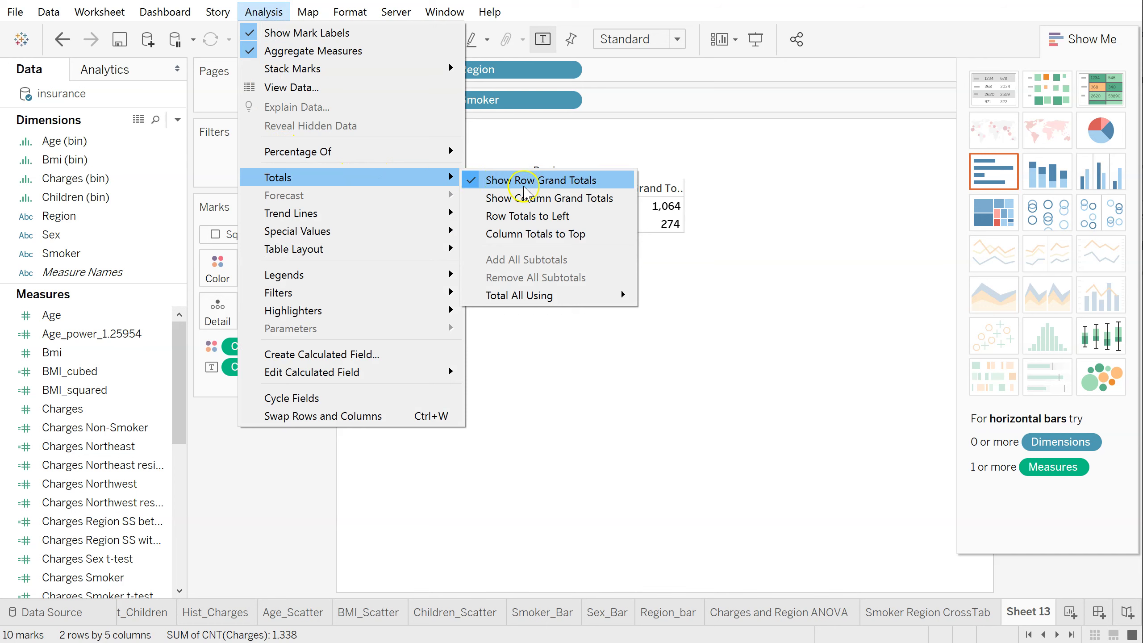
click(538, 197)
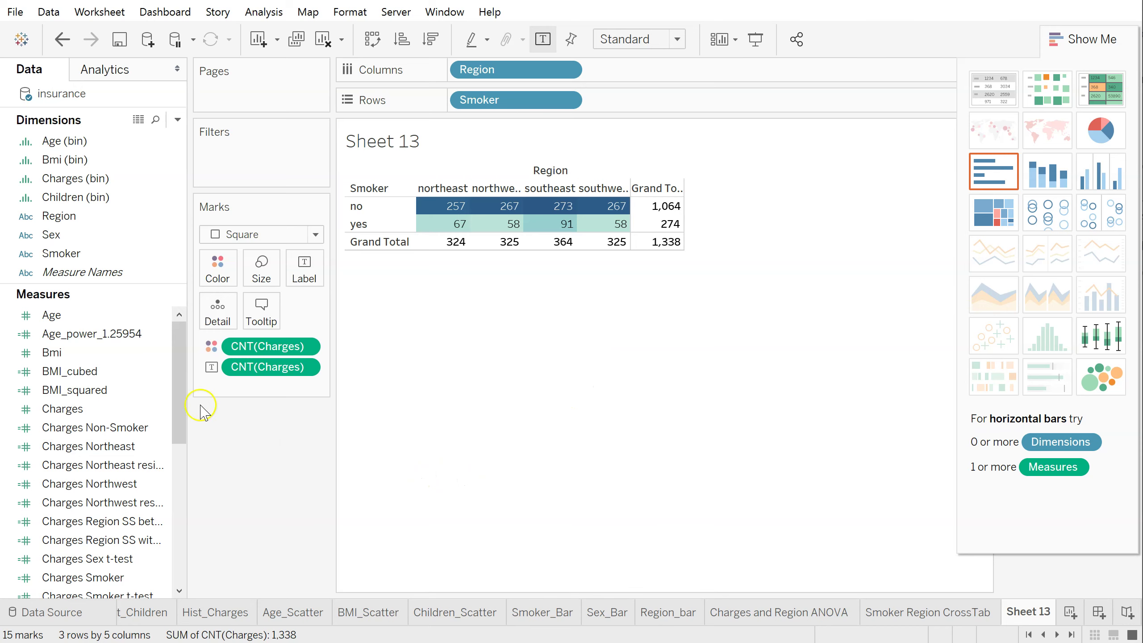
Open the TotalsRegion calculated field for editing from the Measures pane
drag(180, 381, 170, 557)
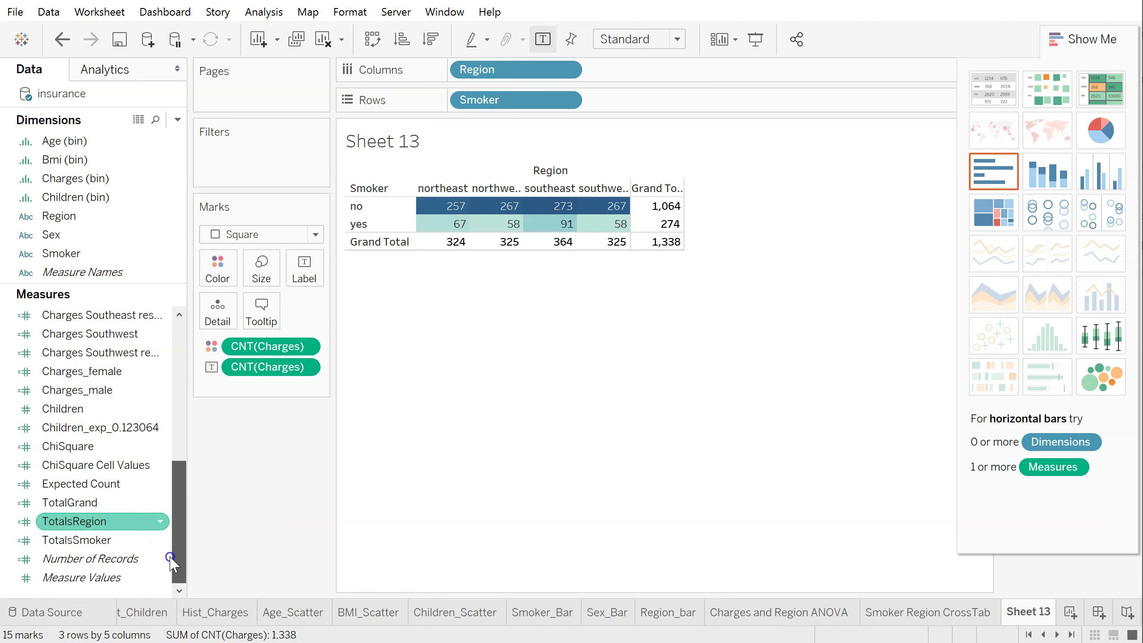
right_click(74, 591)
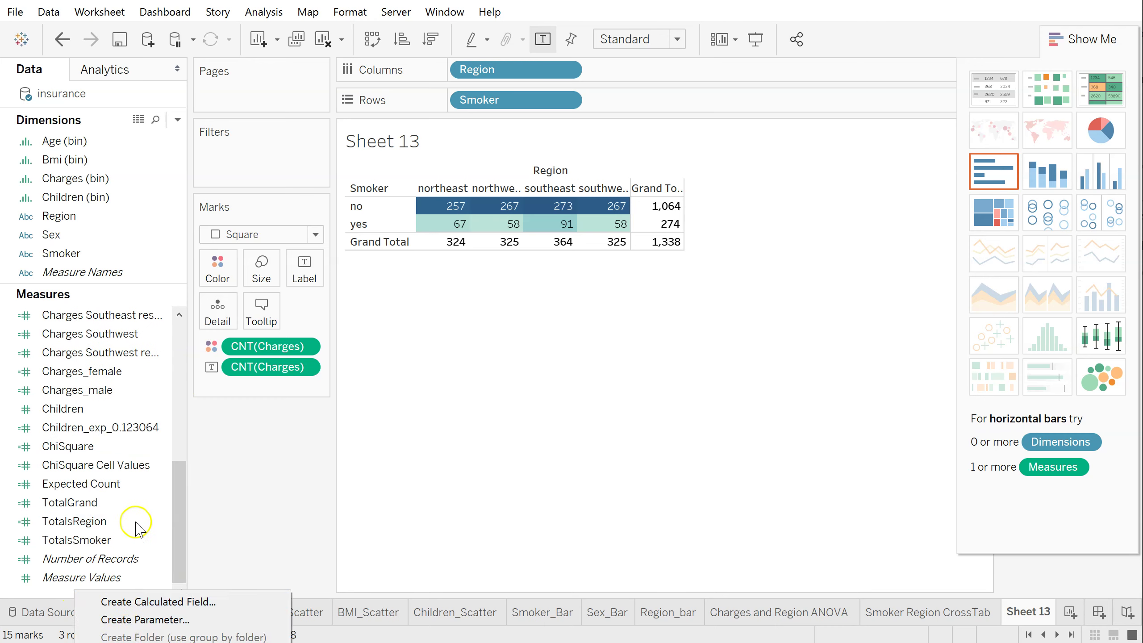
click(185, 516)
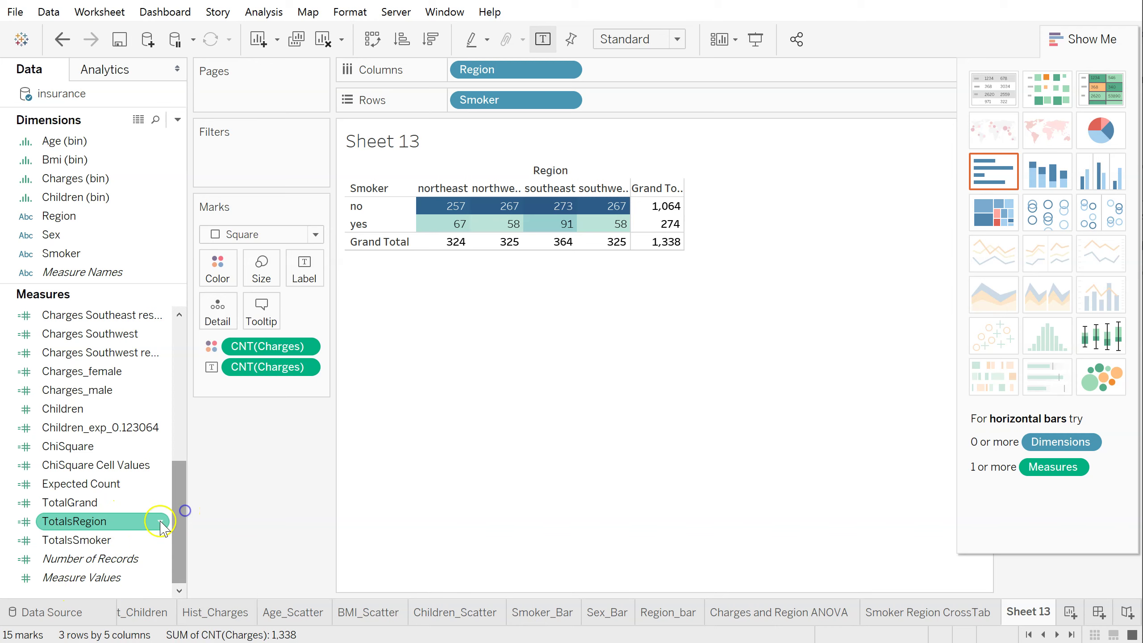
click(108, 527)
click(160, 523)
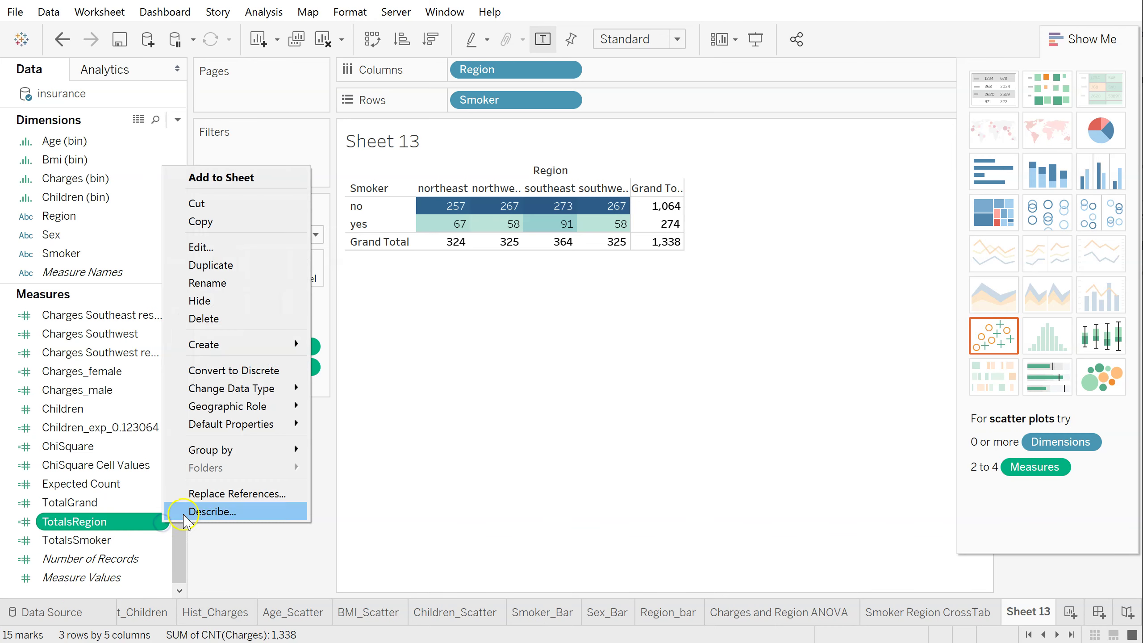
click(208, 251)
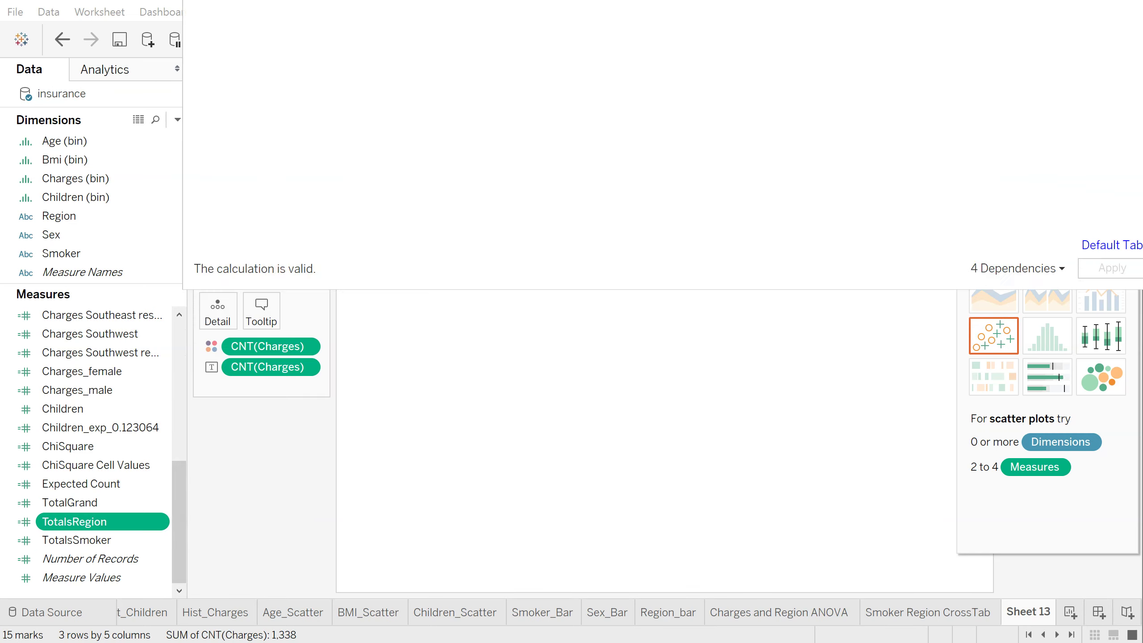
Reposition and resize the TotalsRegion editor, hide the function reference, and select its formula
drag(434, 20, 395, 10)
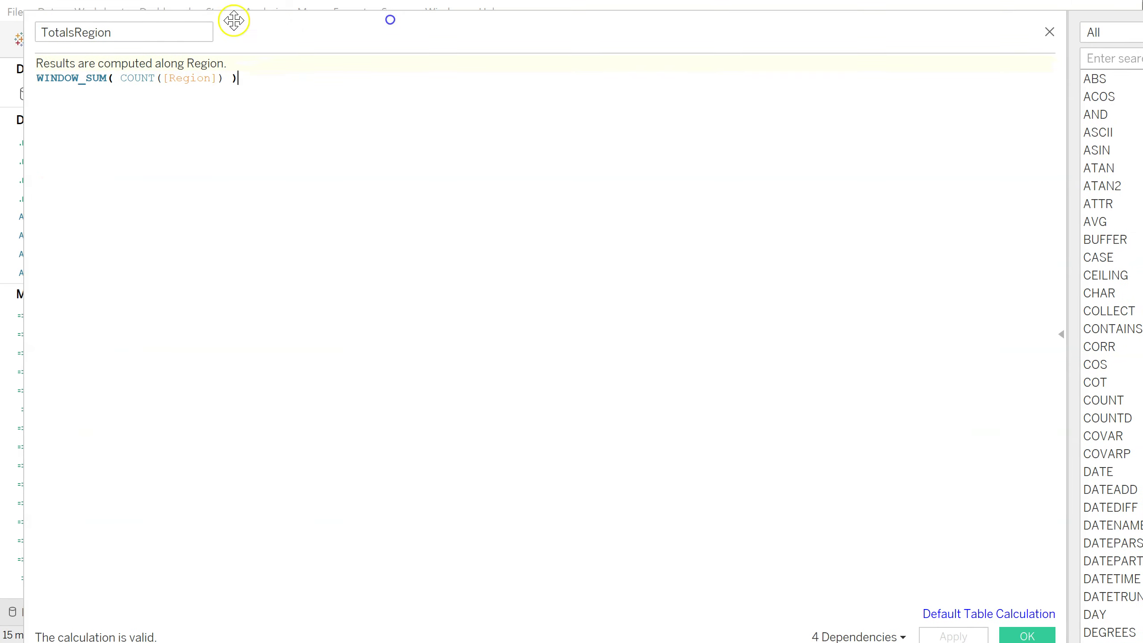
drag(29, 2, 626, 230)
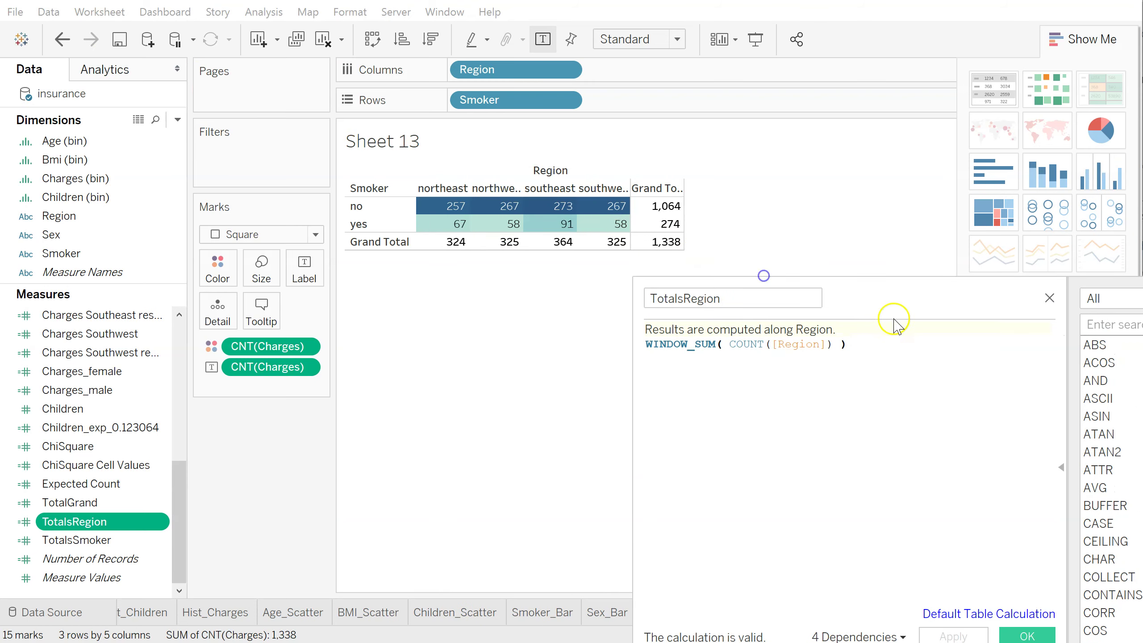
drag(889, 281, 351, 101)
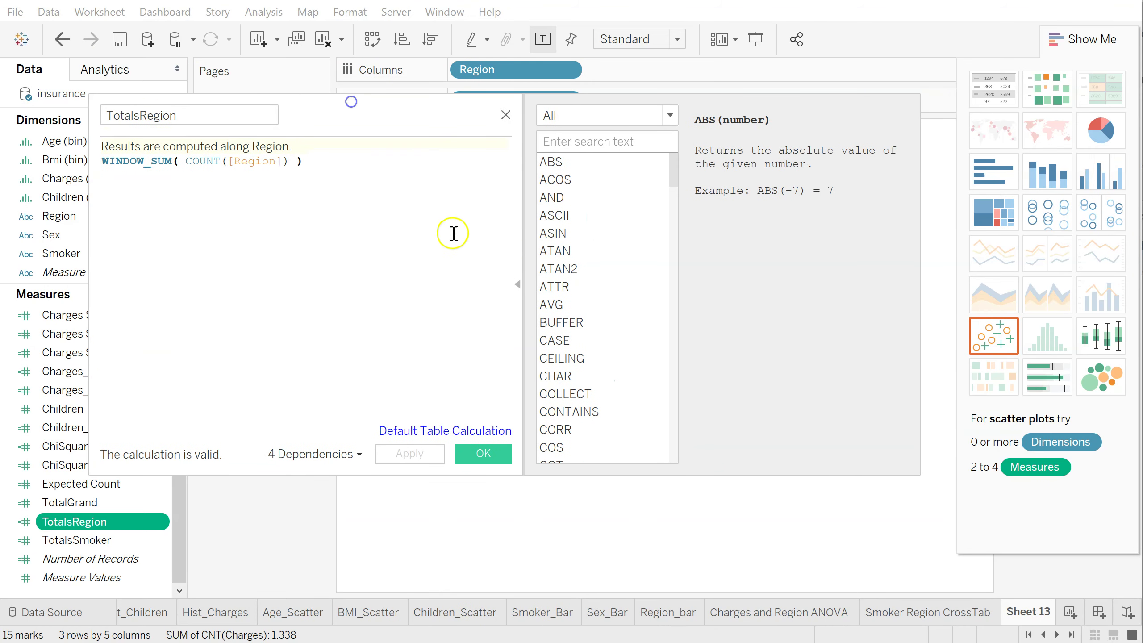
click(517, 284)
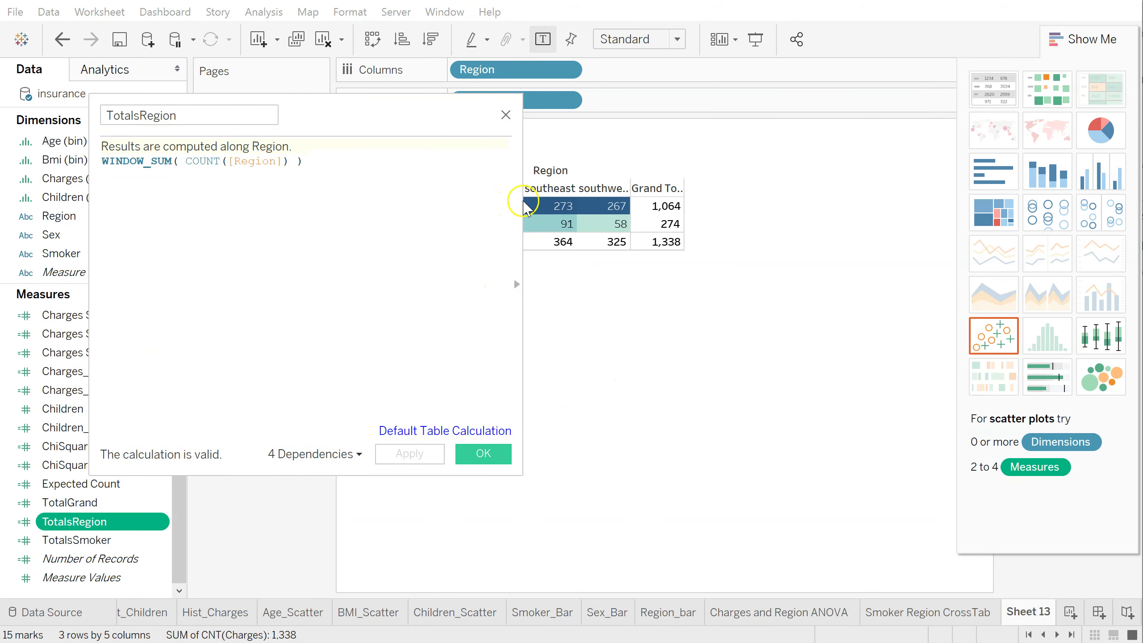
drag(522, 200, 707, 217)
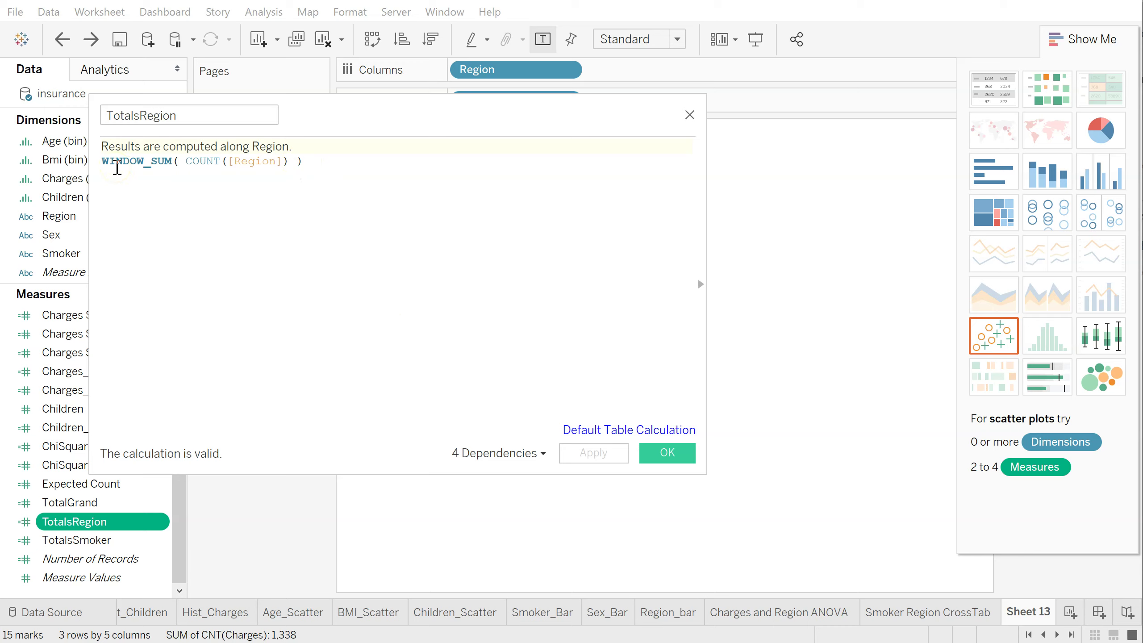
drag(508, 111, 893, 279)
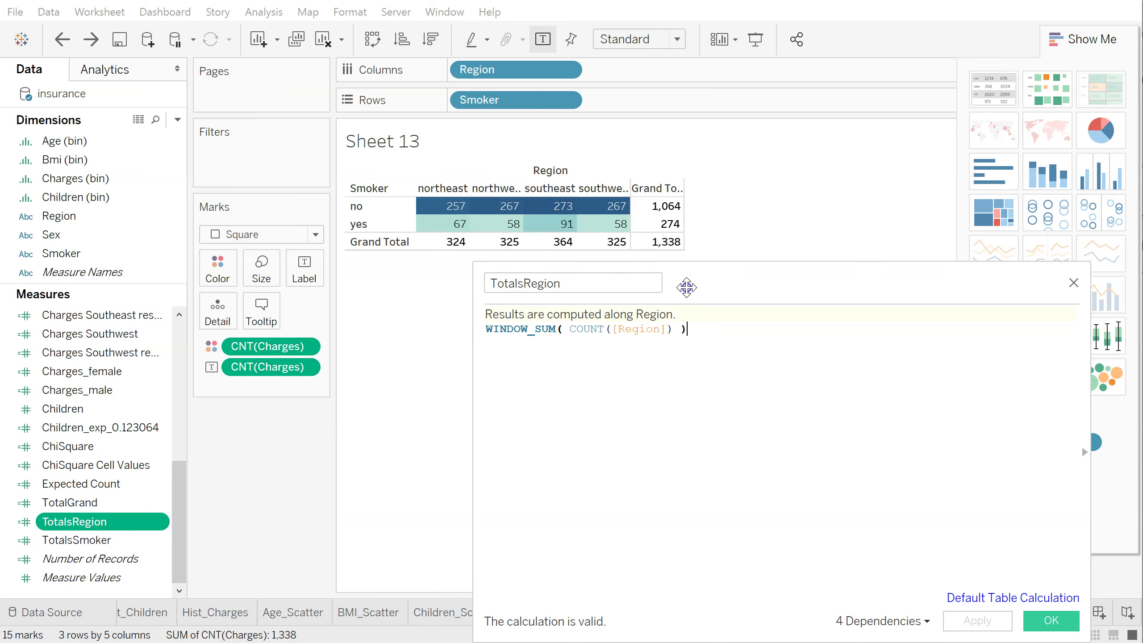
drag(698, 288, 441, 124)
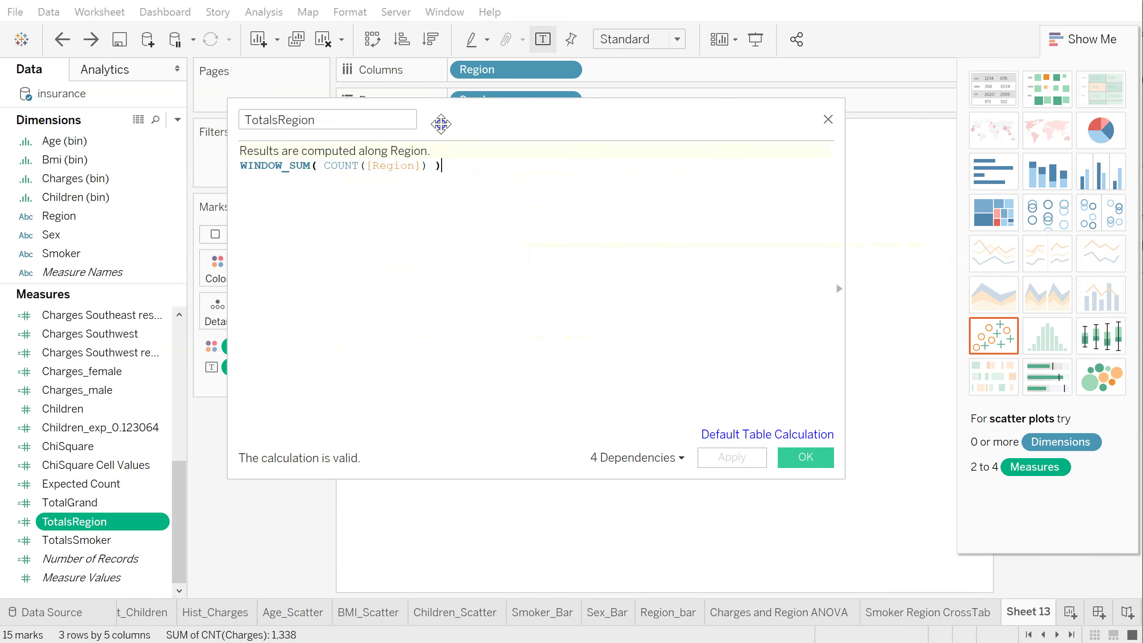
drag(242, 171, 480, 172)
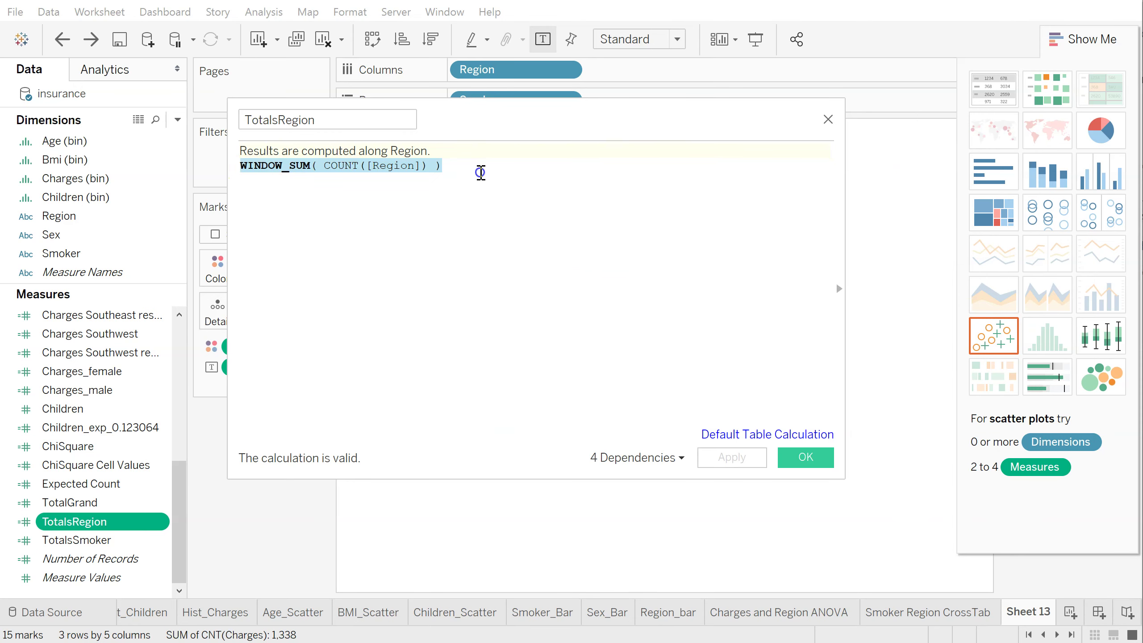
click(553, 230)
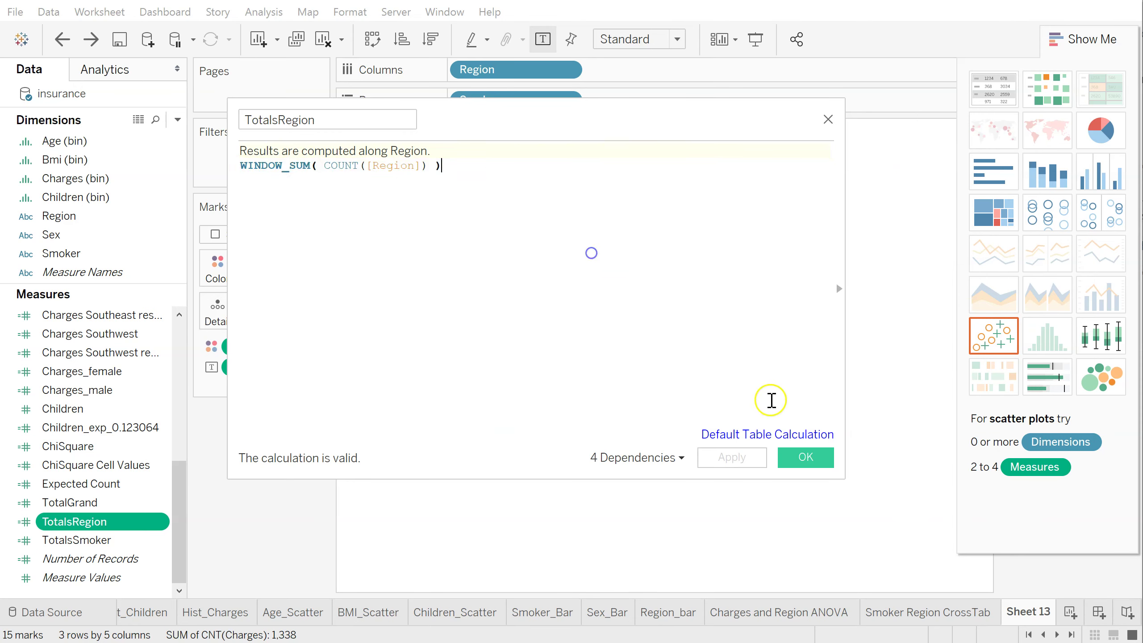
Set TotalsRegion's default table calculation to compute along Region and save the field
click(770, 435)
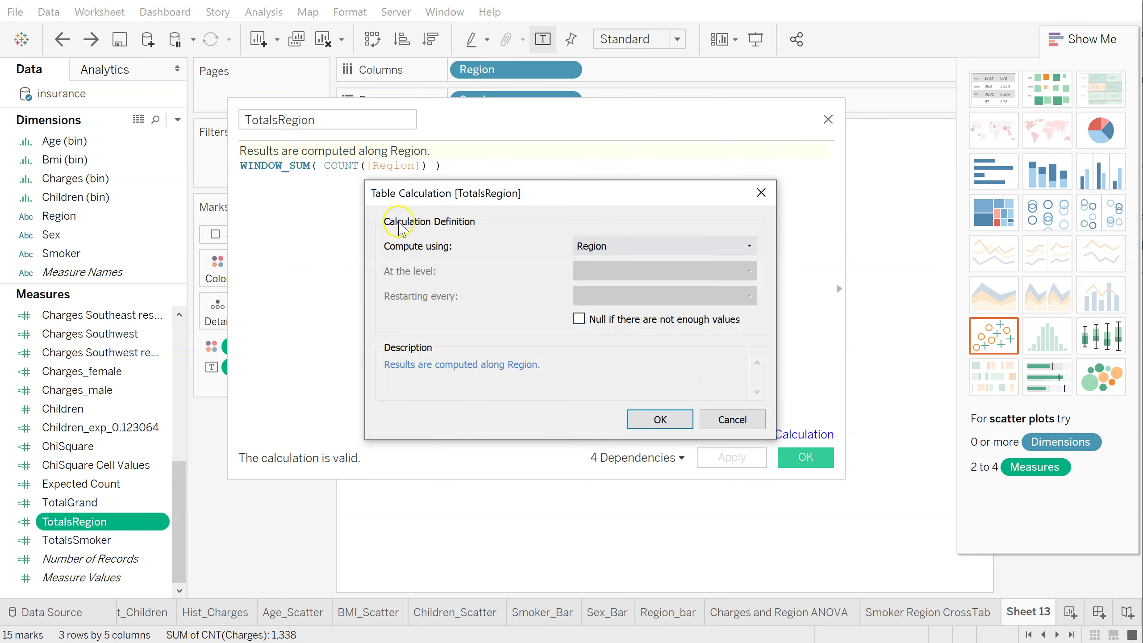
click(635, 247)
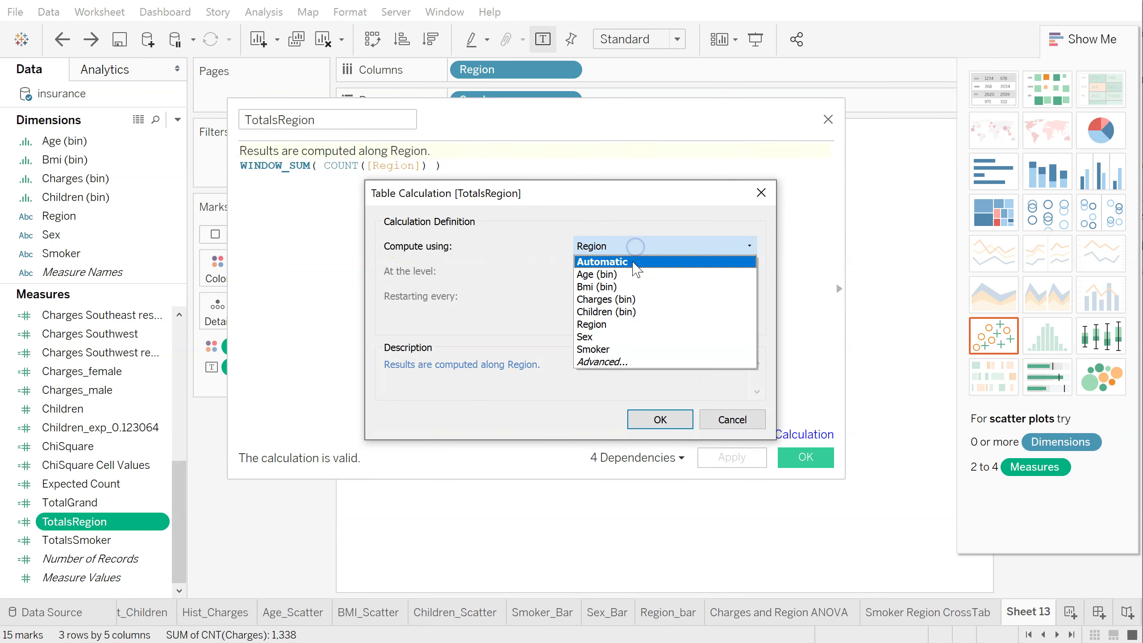
click(624, 325)
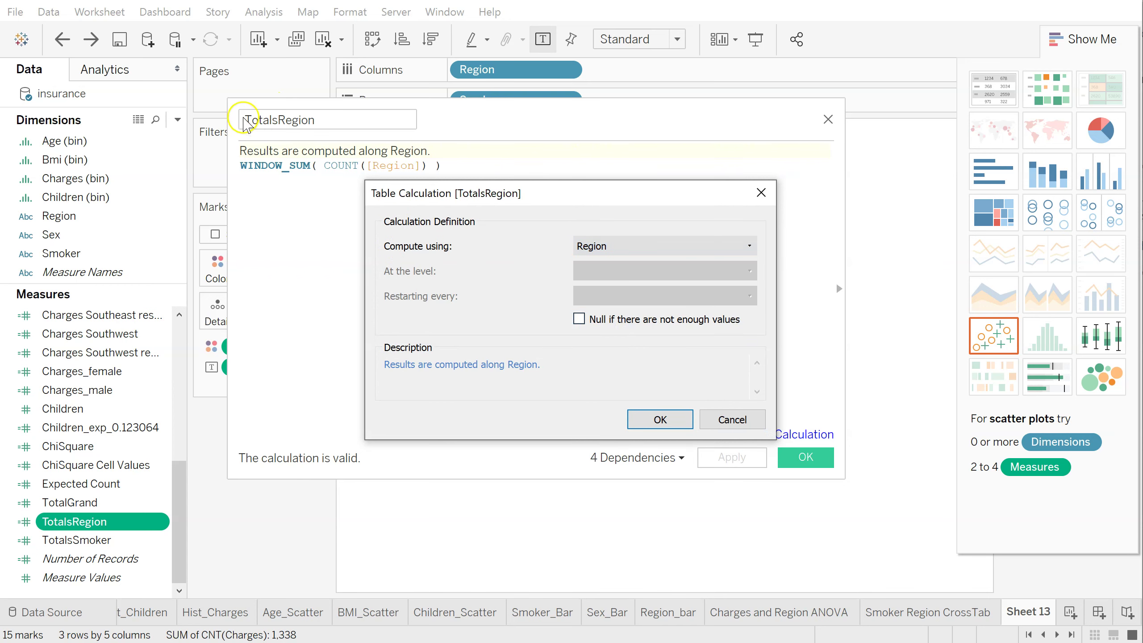
click(660, 419)
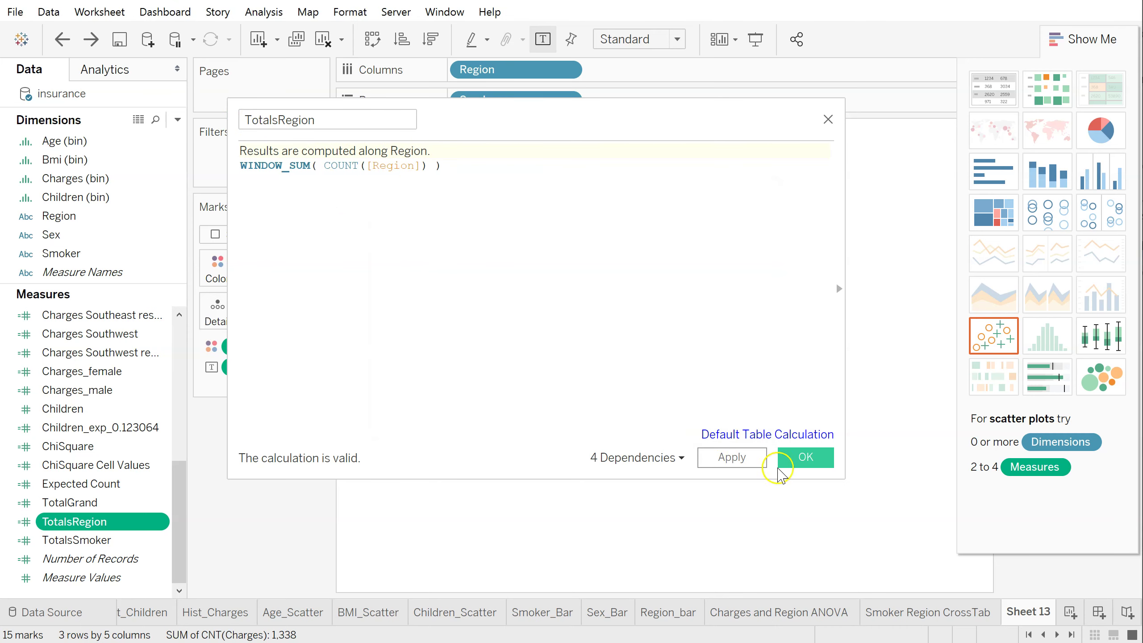
click(800, 459)
click(157, 540)
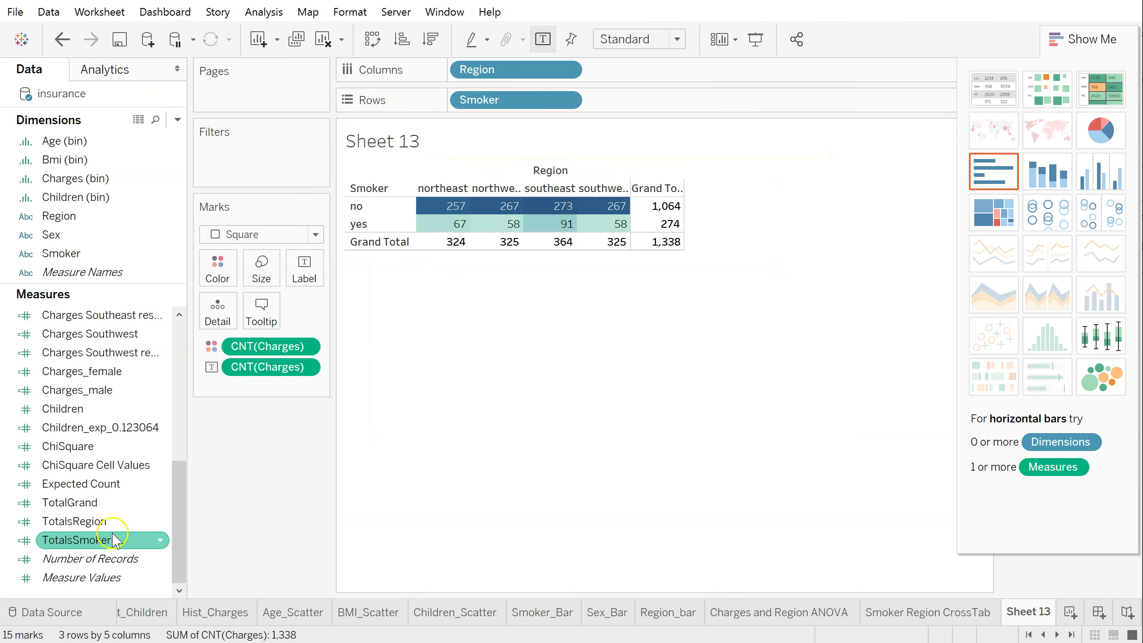
right_click(162, 540)
click(229, 265)
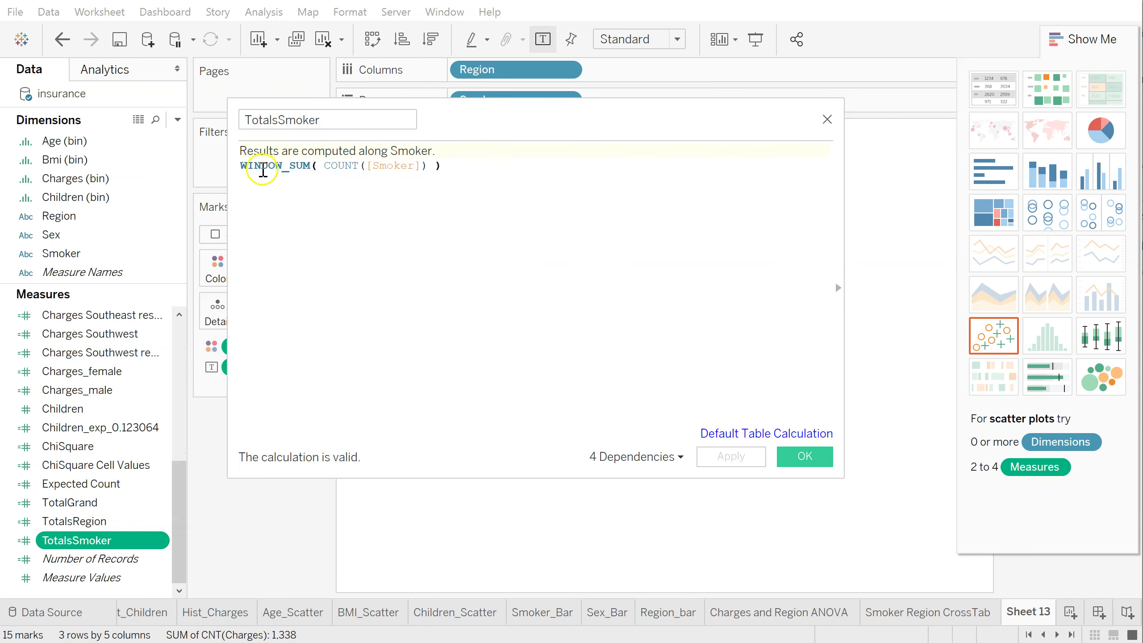
drag(255, 167, 474, 171)
click(374, 165)
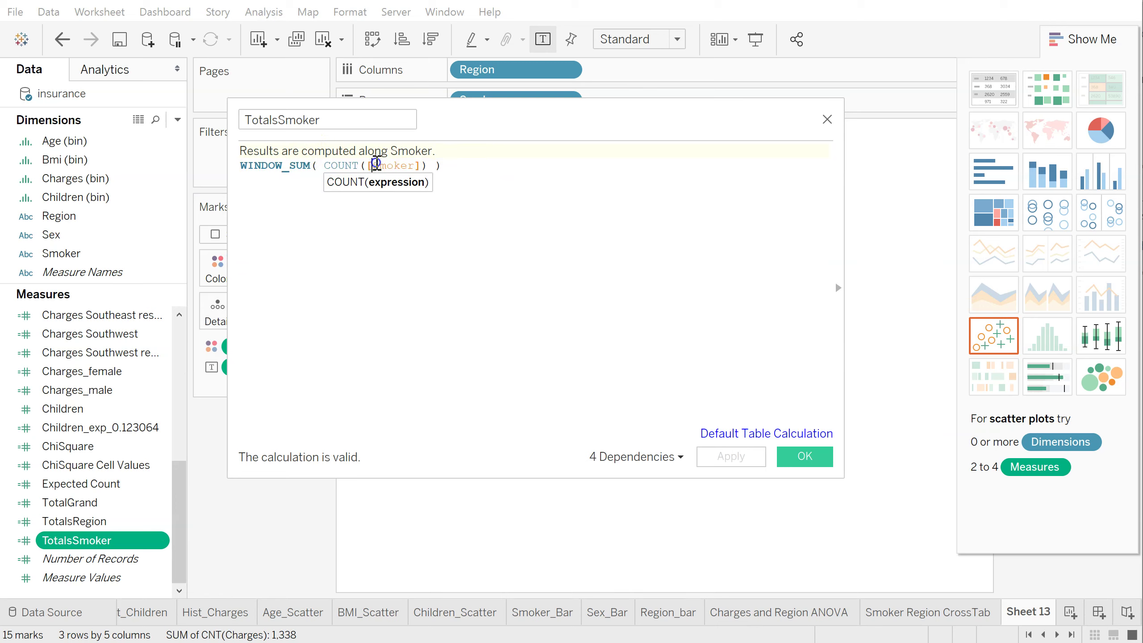
double_click(393, 165)
click(750, 433)
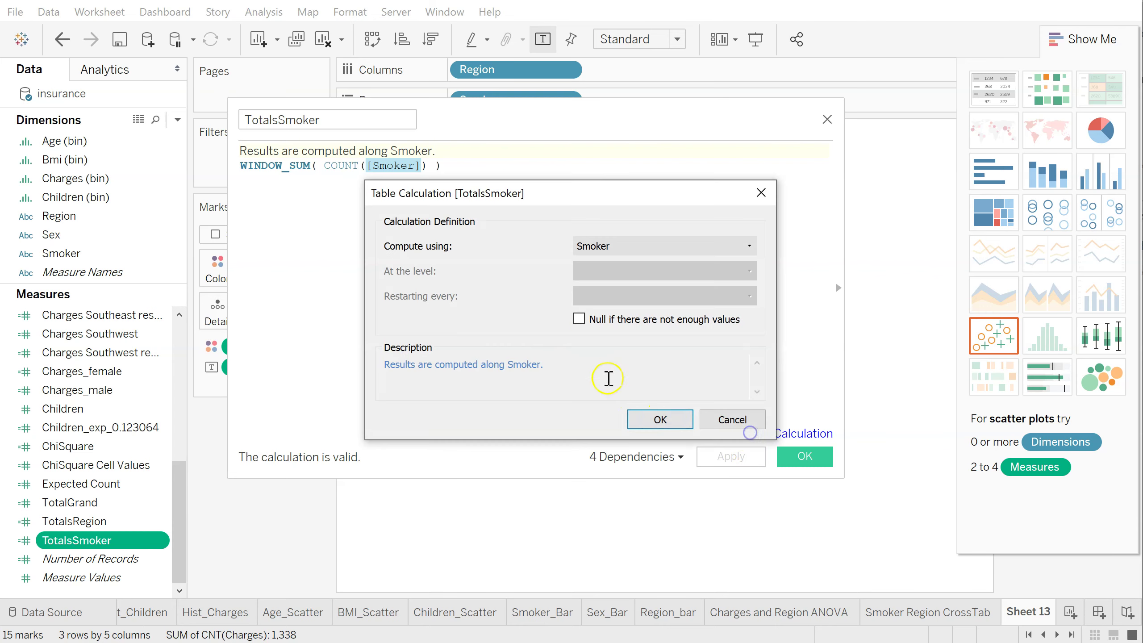
click(625, 246)
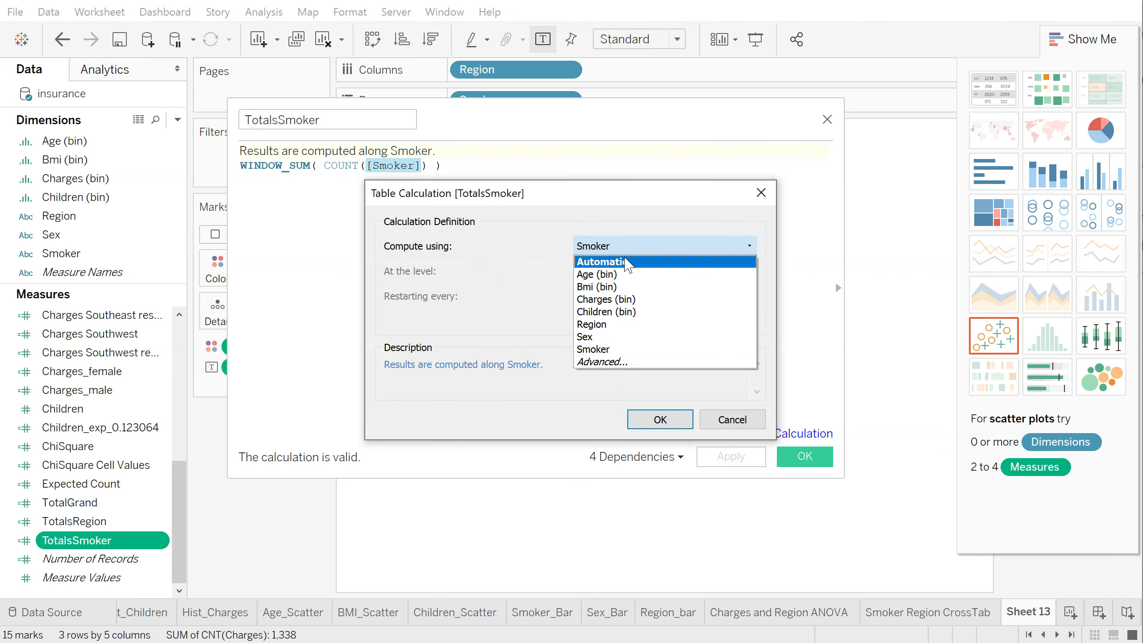
click(621, 349)
click(667, 423)
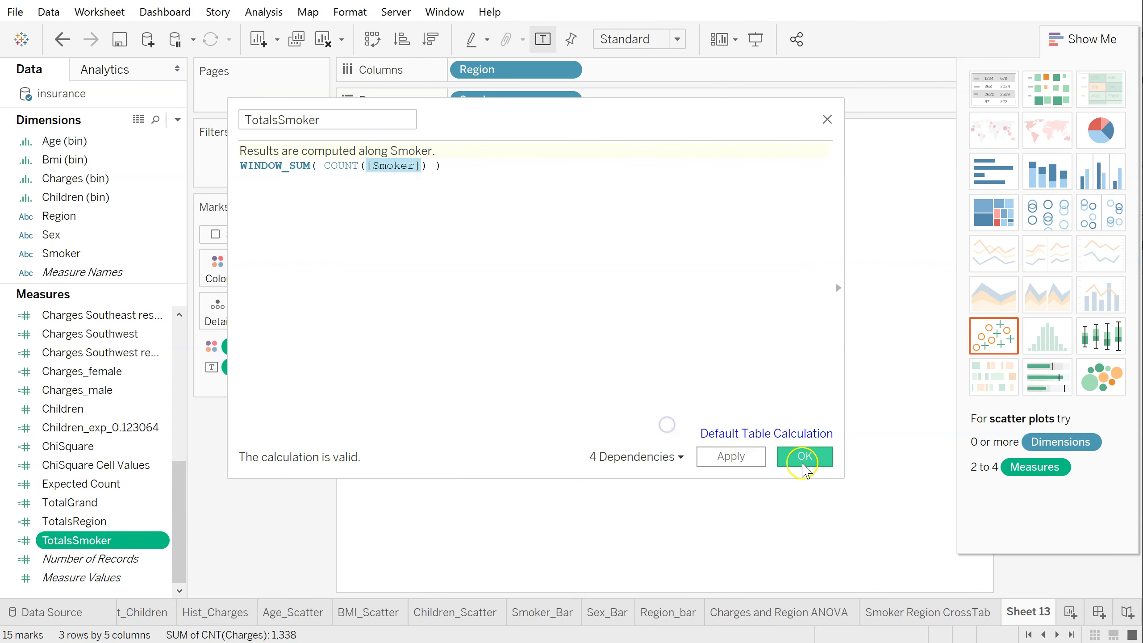
click(804, 457)
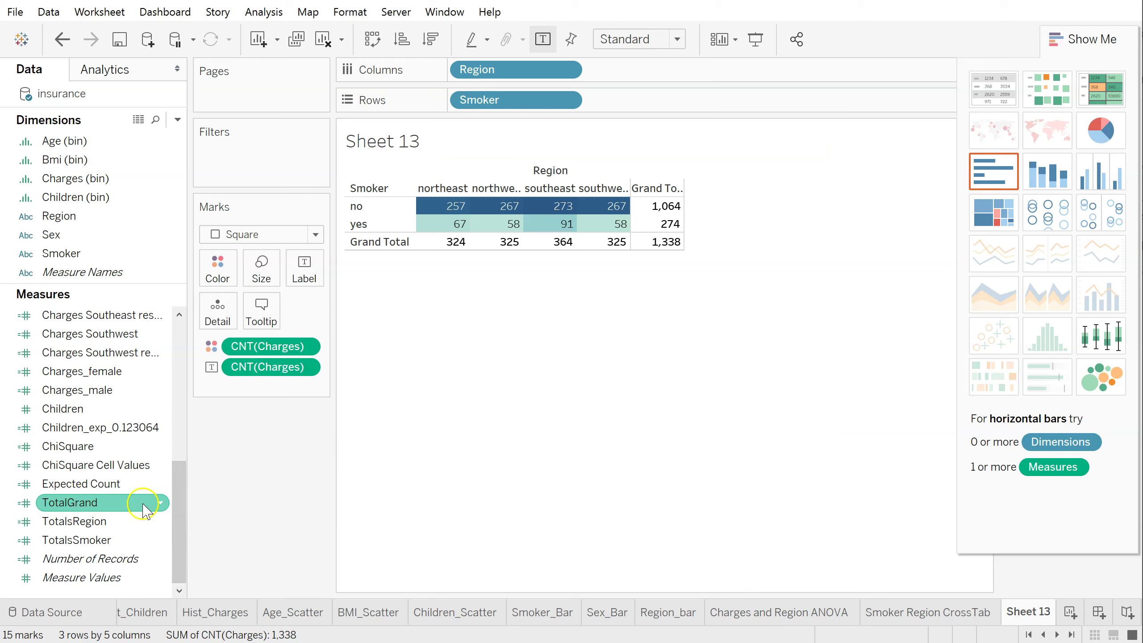
right_click(100, 591)
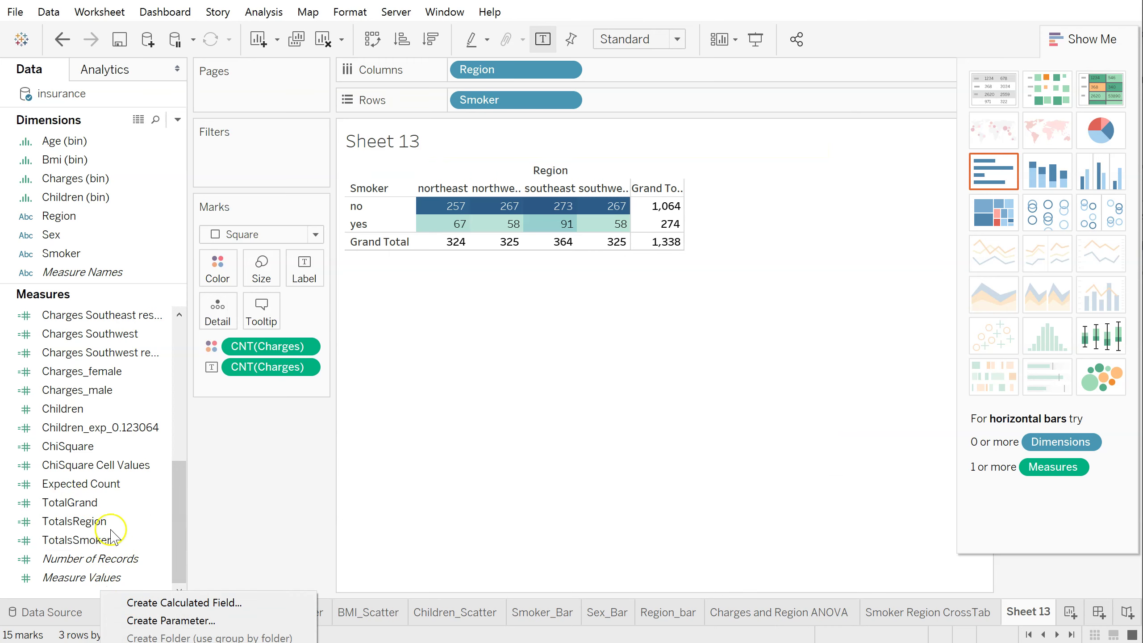
click(137, 503)
click(160, 503)
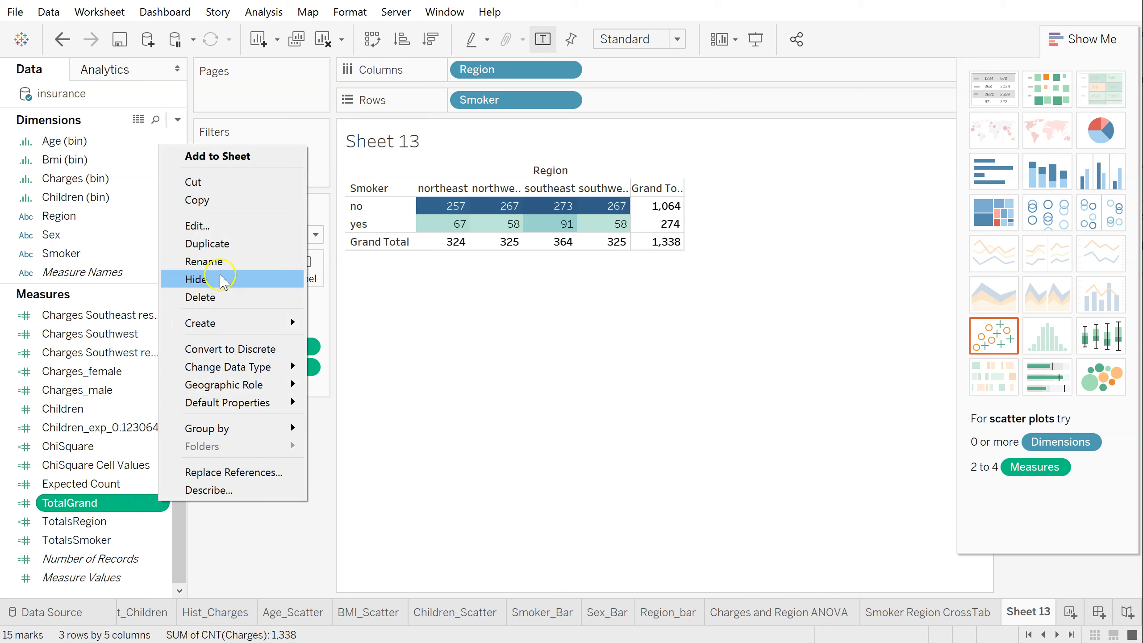
click(220, 228)
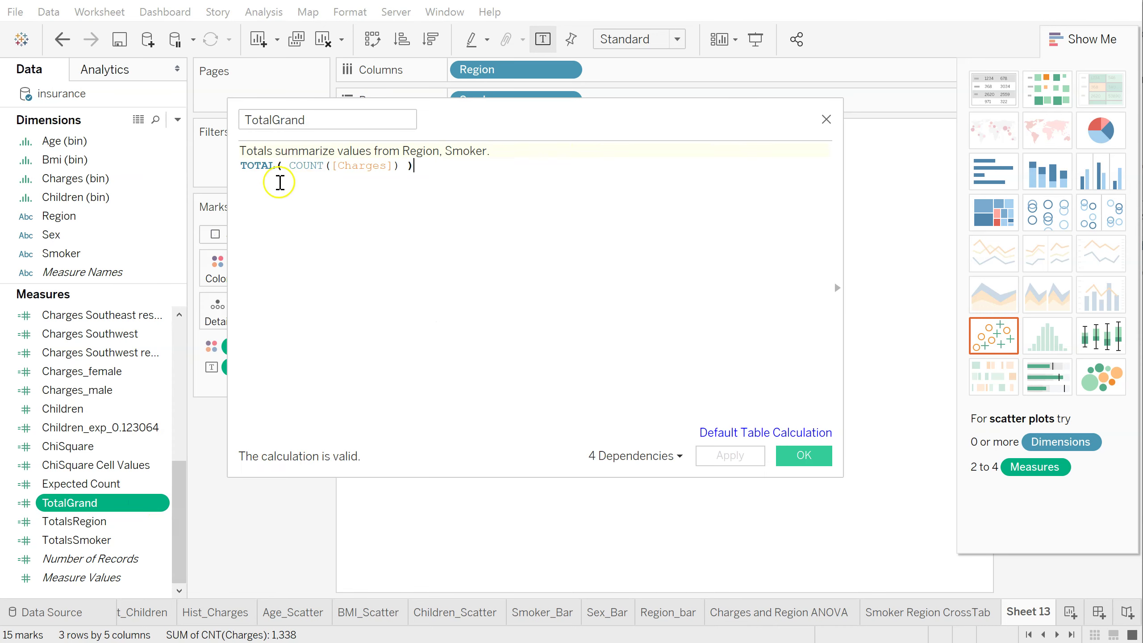
double_click(353, 163)
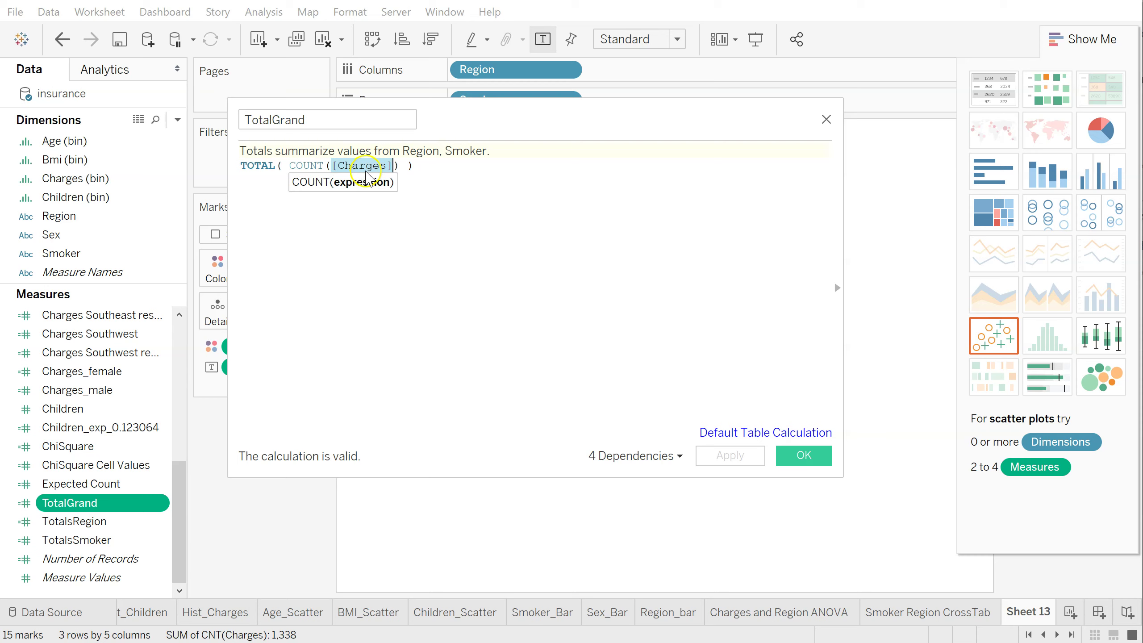
click(741, 434)
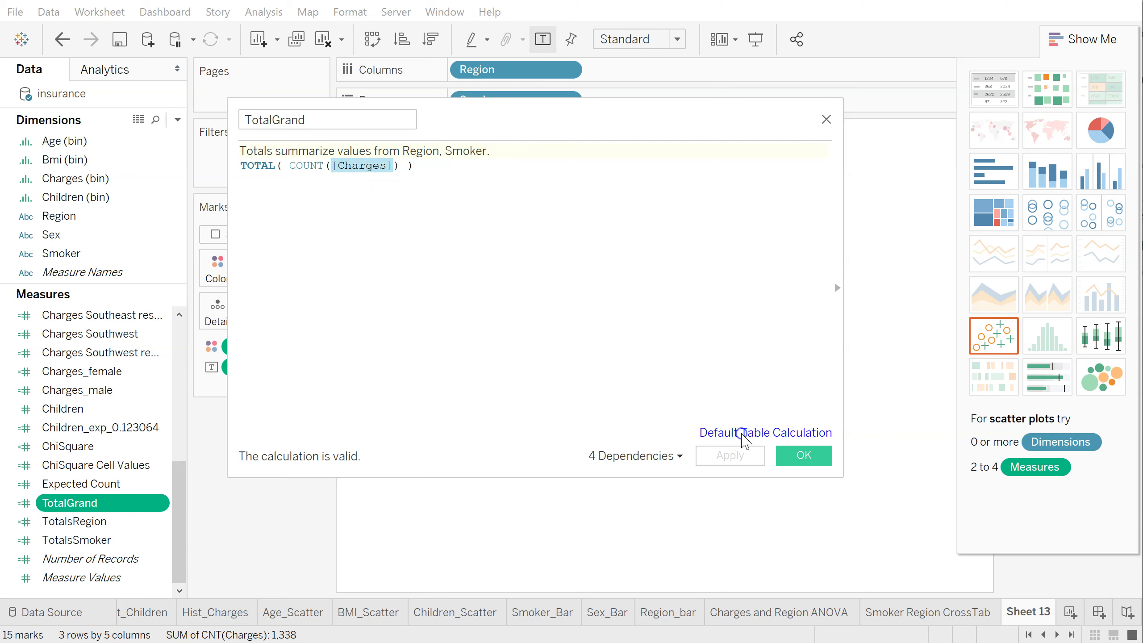
click(625, 245)
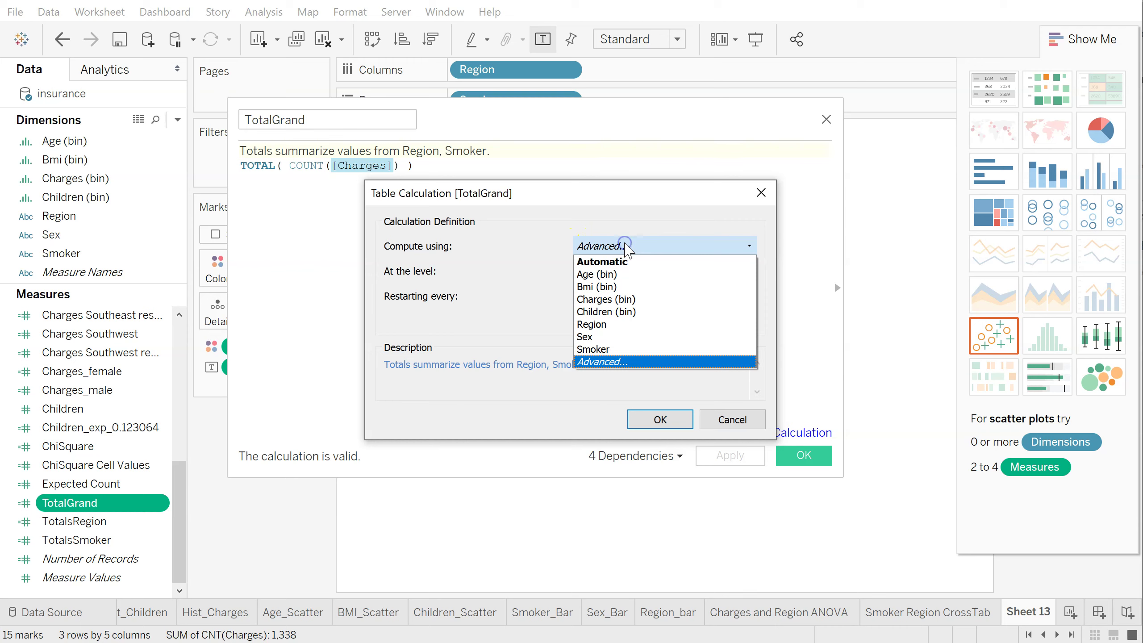
click(613, 361)
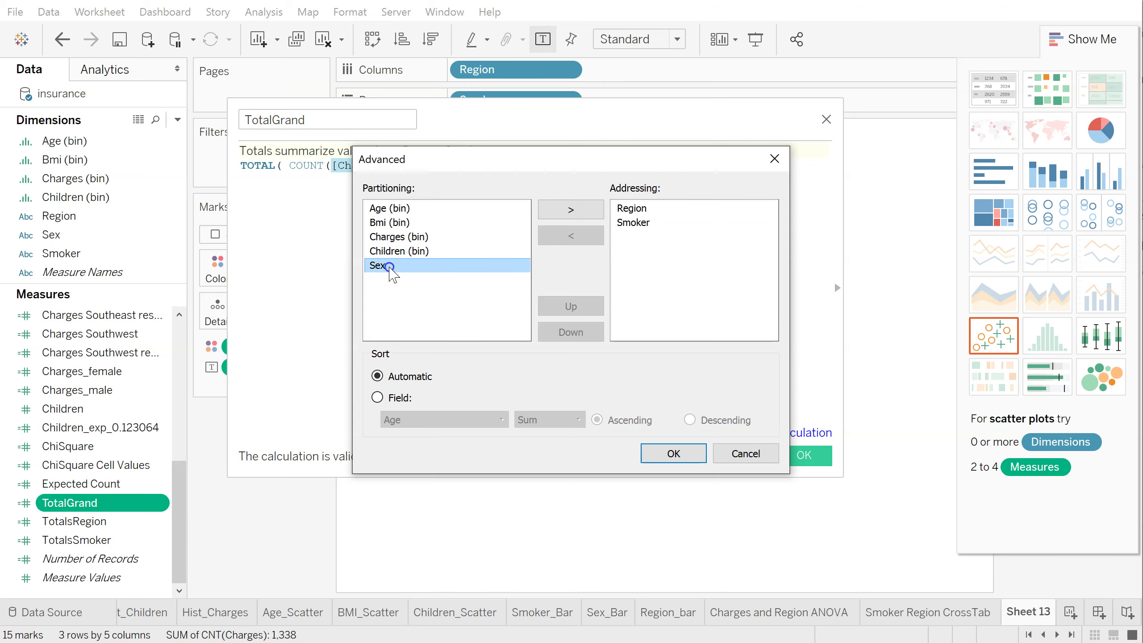
click(571, 210)
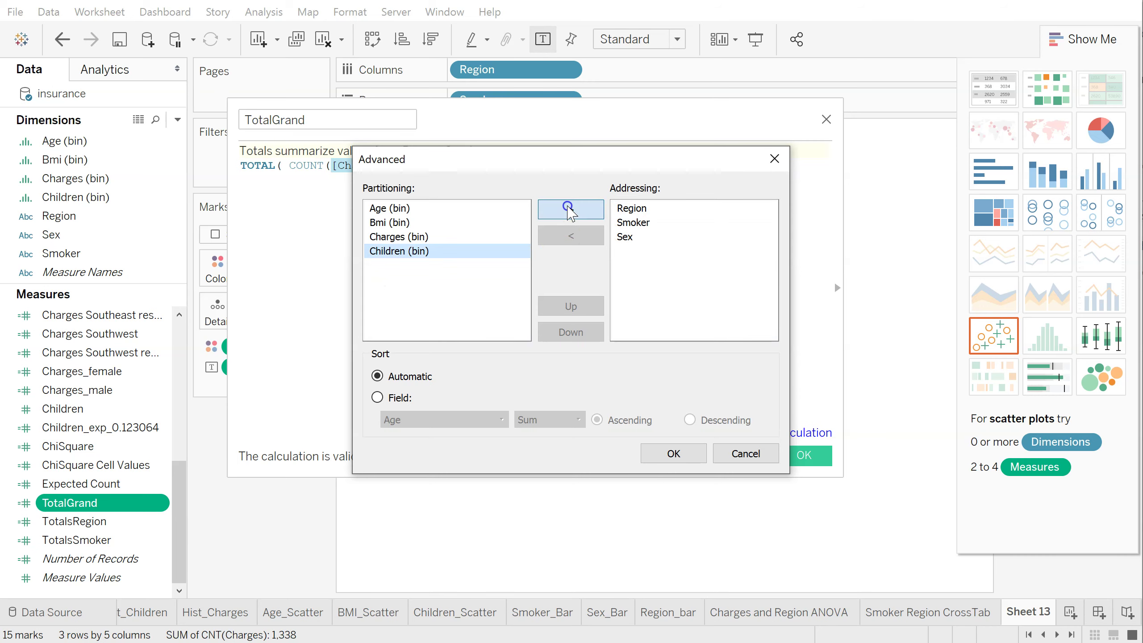
click(625, 236)
click(571, 236)
click(393, 288)
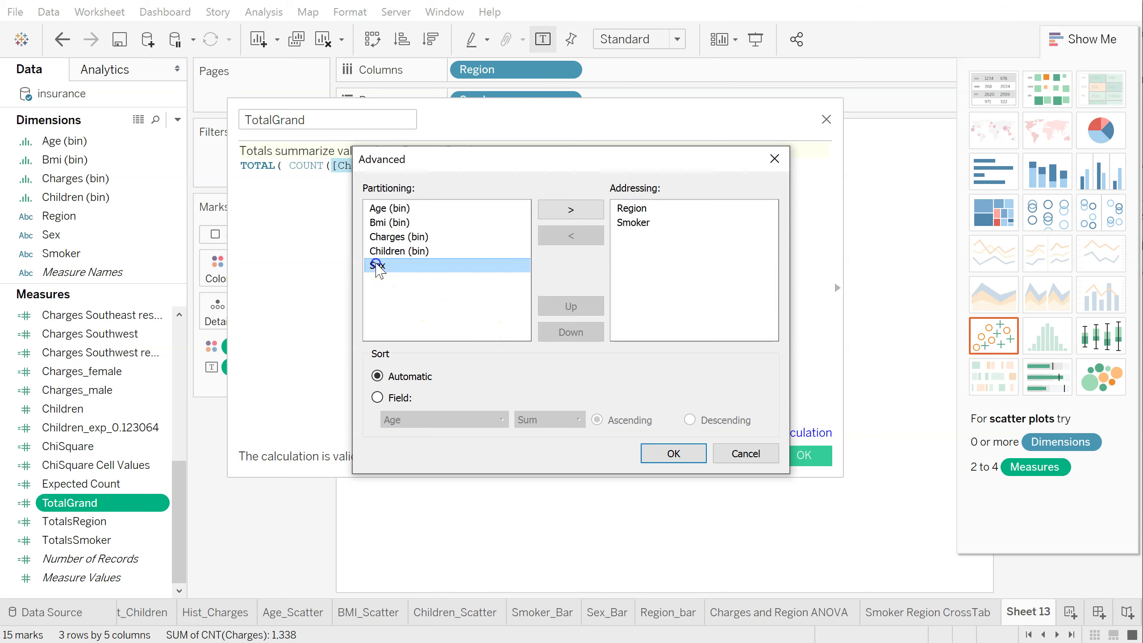
click(572, 210)
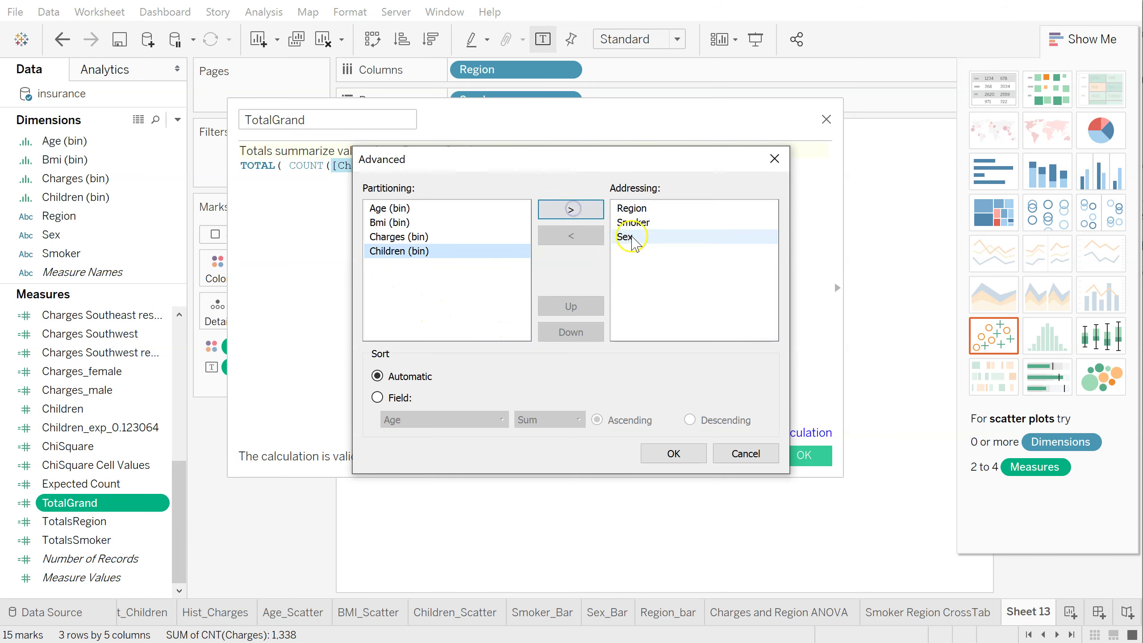
click(626, 237)
click(570, 236)
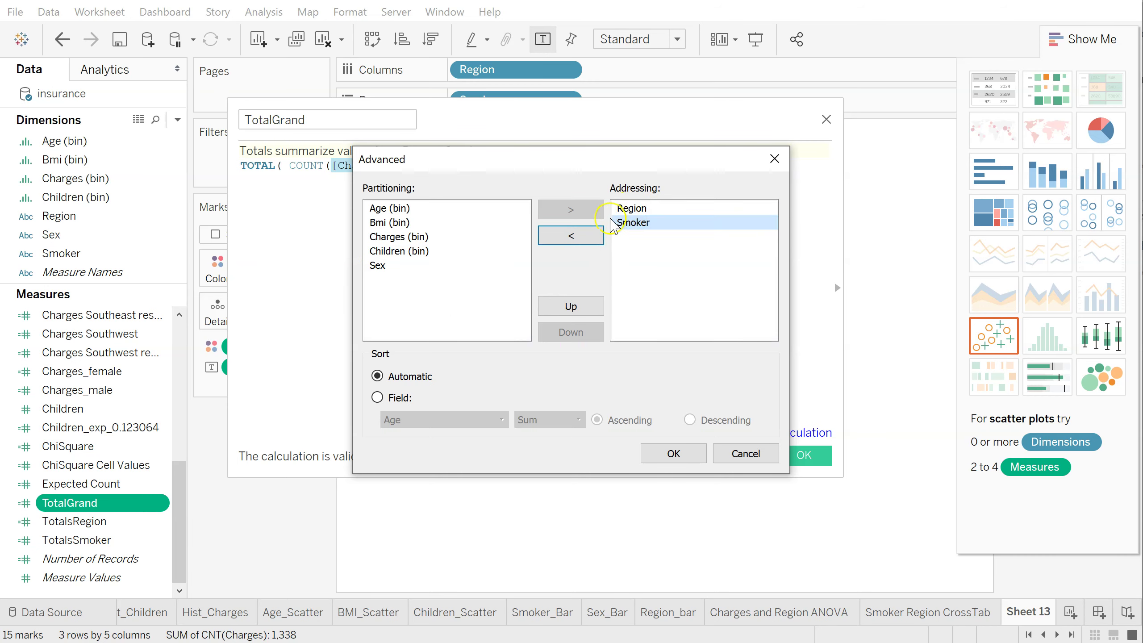
click(674, 453)
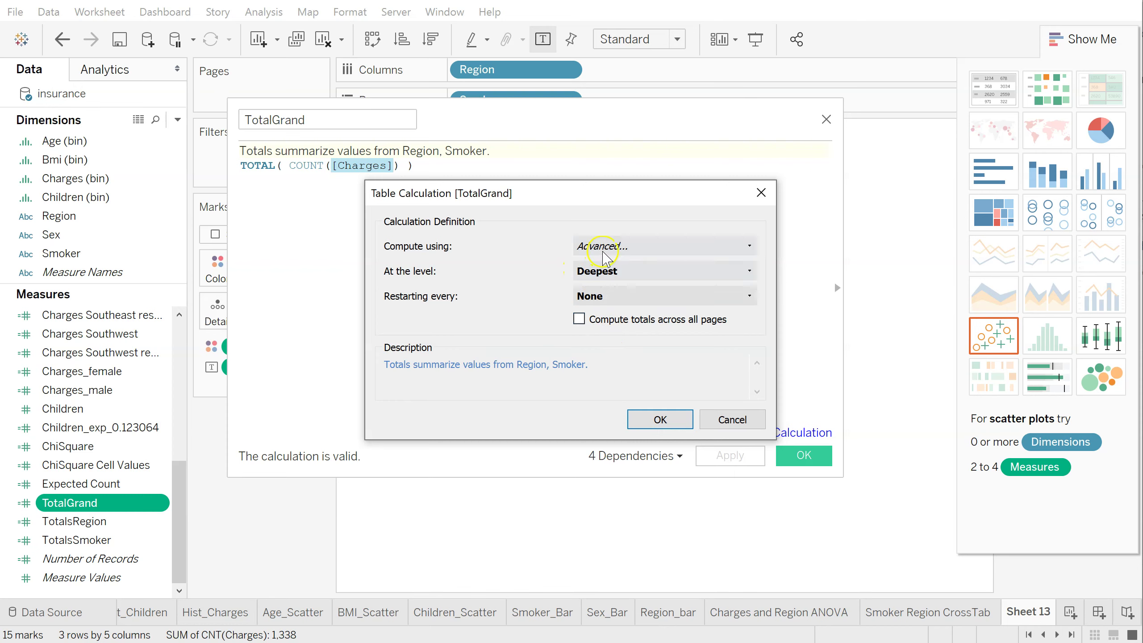
click(660, 420)
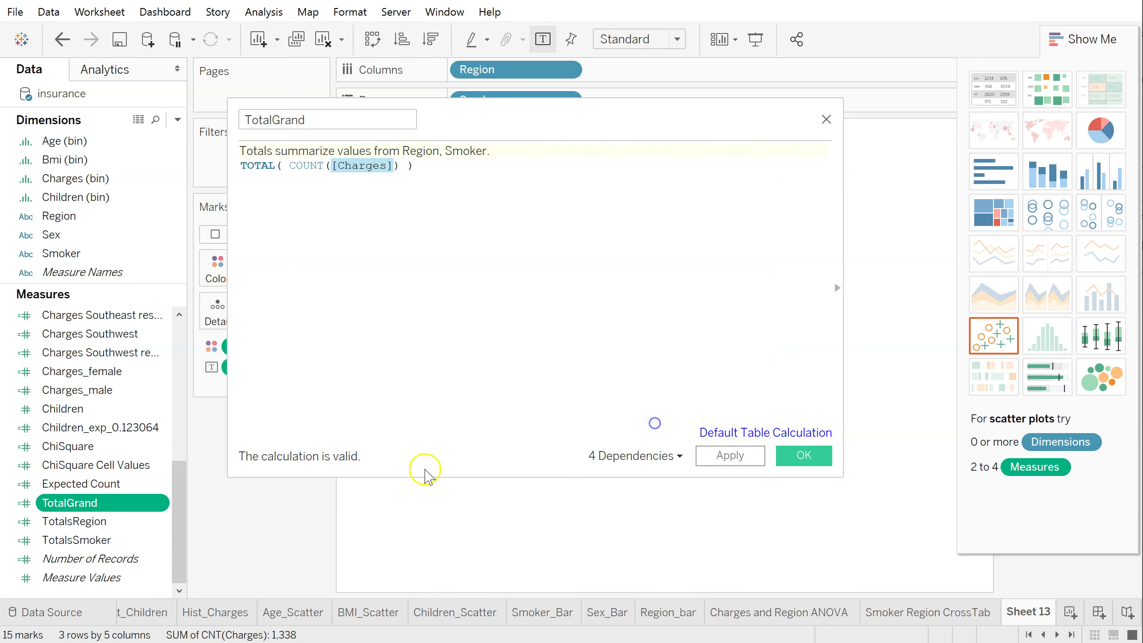
click(804, 456)
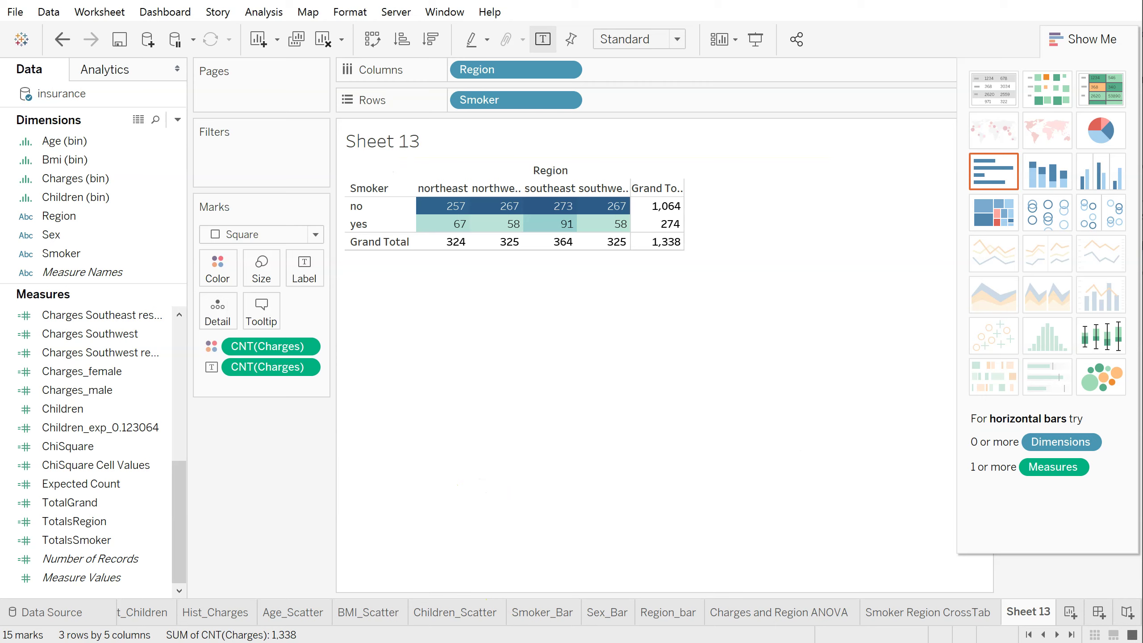
Bring up the context menu for the Expected Count measure in the Data pane
mouse_move(527, 216)
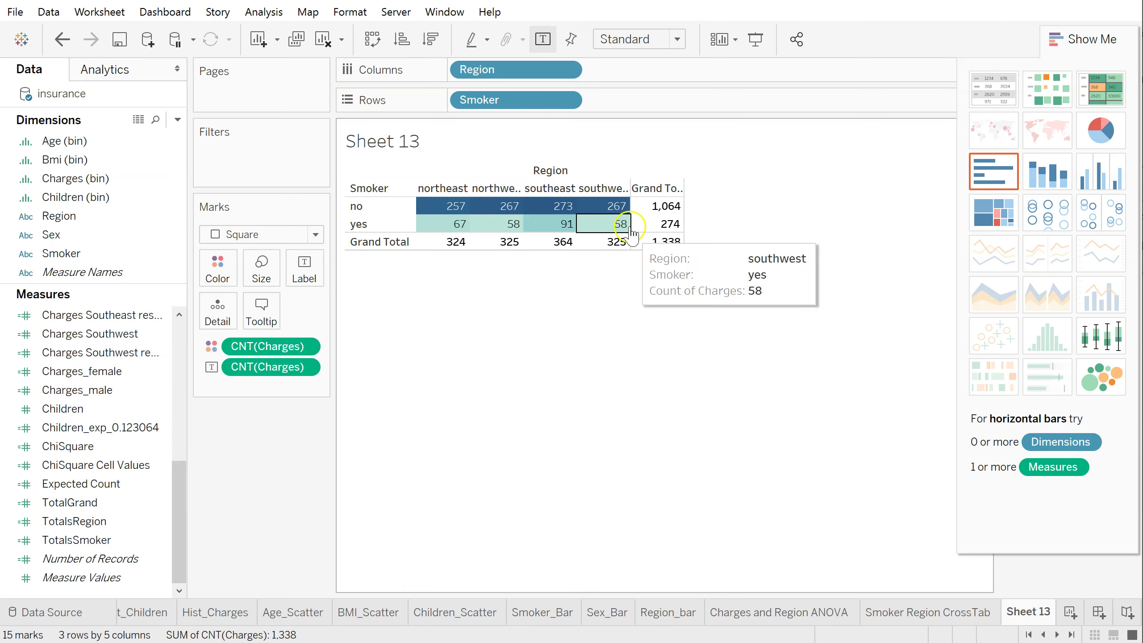
right_click(94, 597)
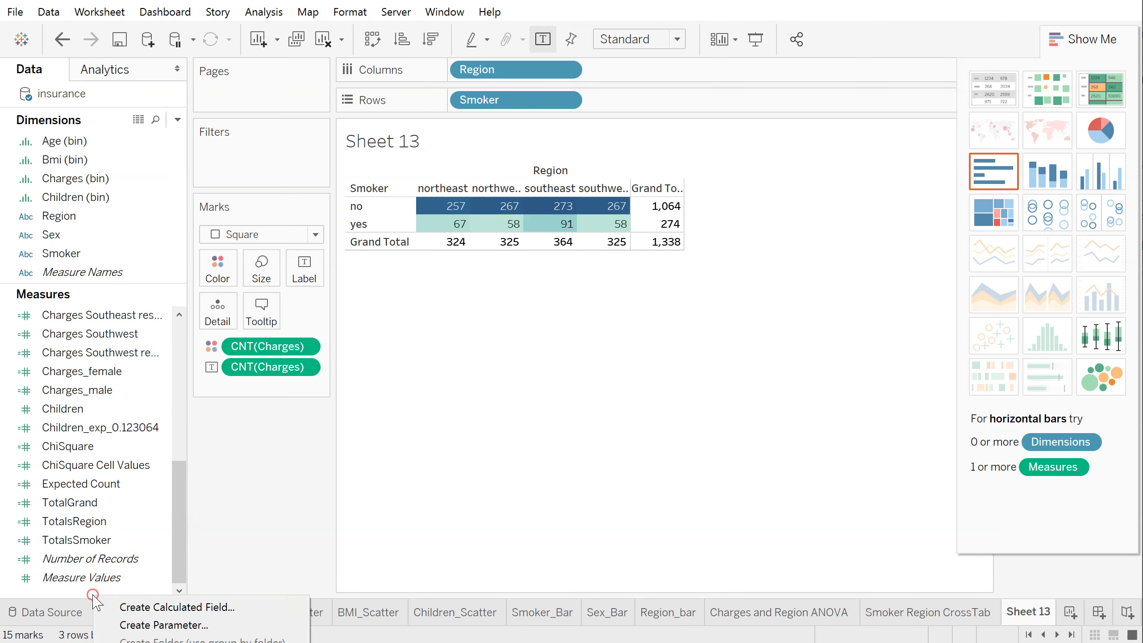
click(103, 486)
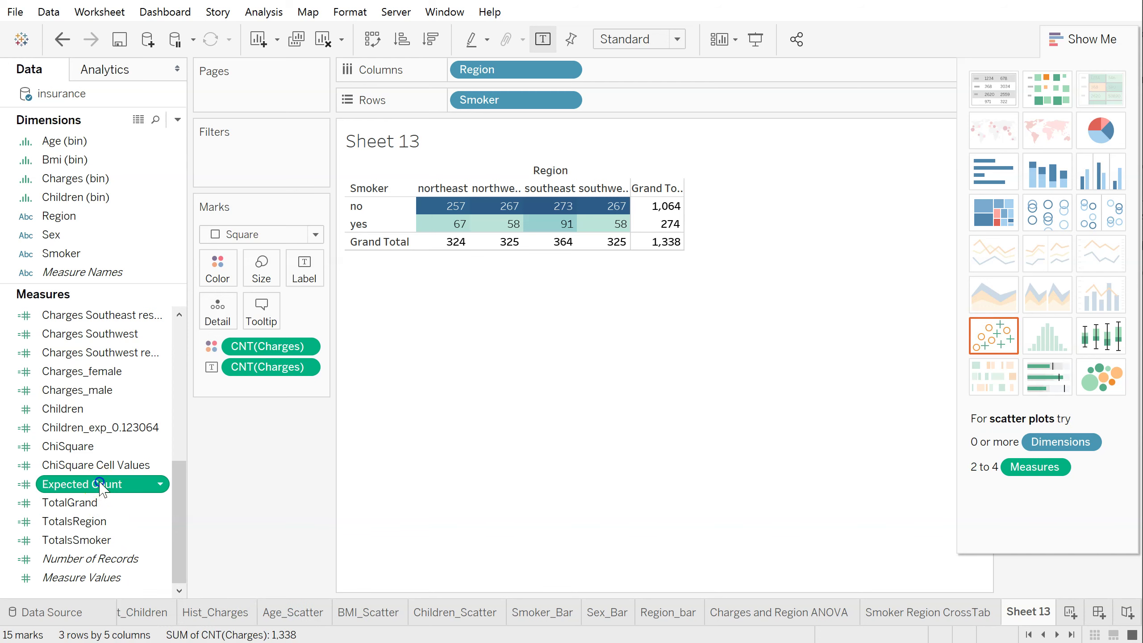
click(162, 485)
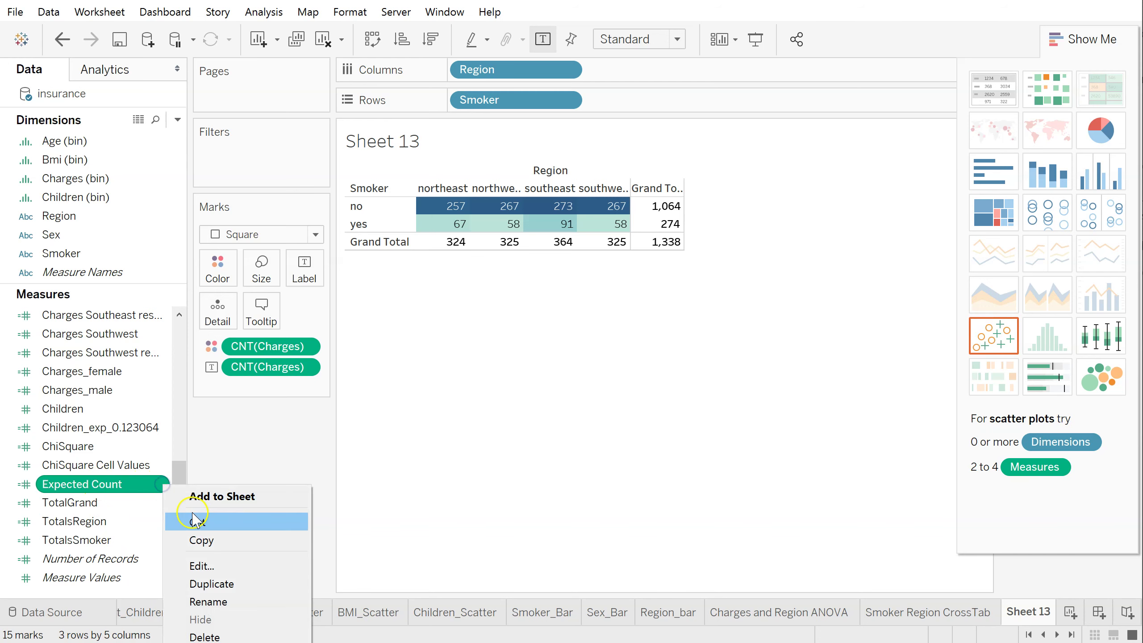
Open Expected Count and highlight FLOAT, the TotalsRegion×TotalsSmoker product, and the TotalGrand divisor
click(219, 567)
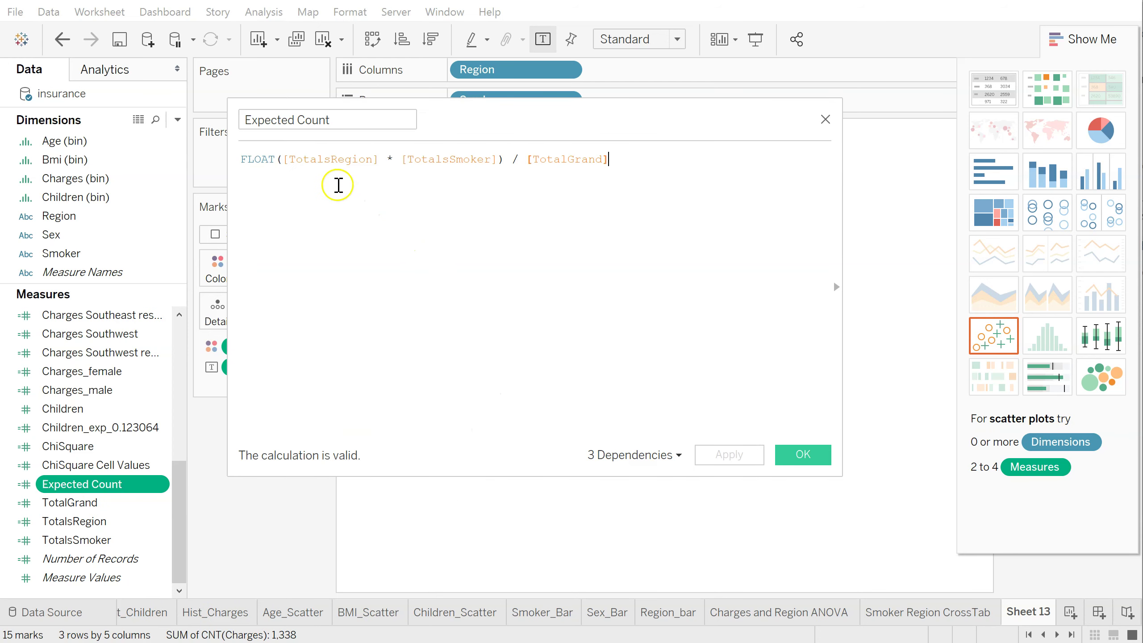
double_click(260, 160)
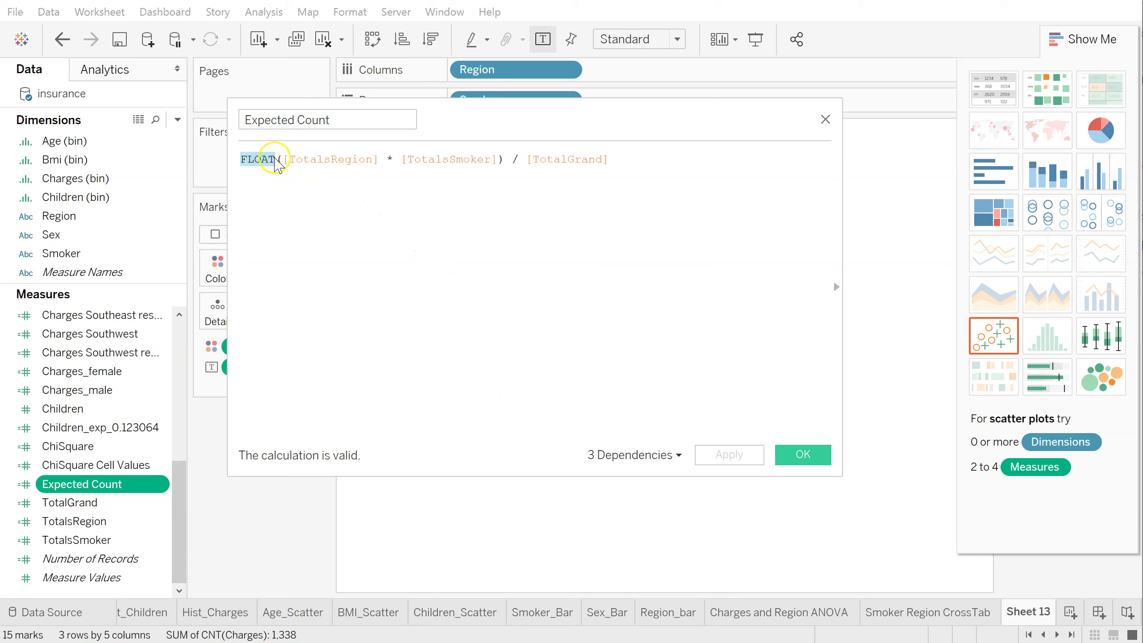
drag(284, 159, 487, 155)
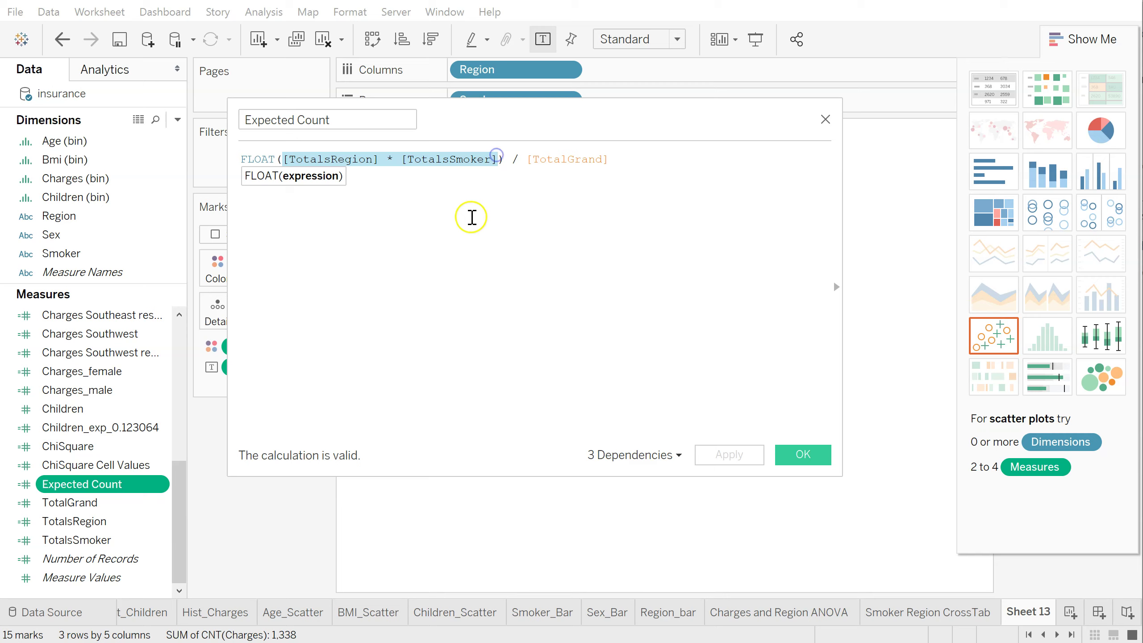
click(359, 158)
click(261, 159)
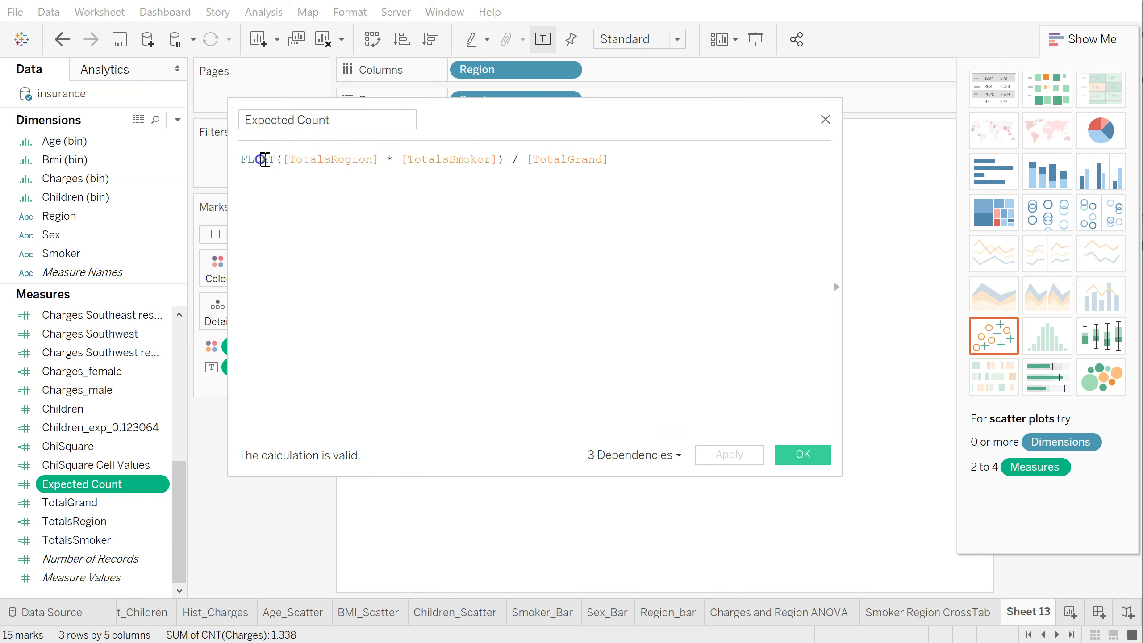
click(515, 159)
drag(615, 160, 526, 161)
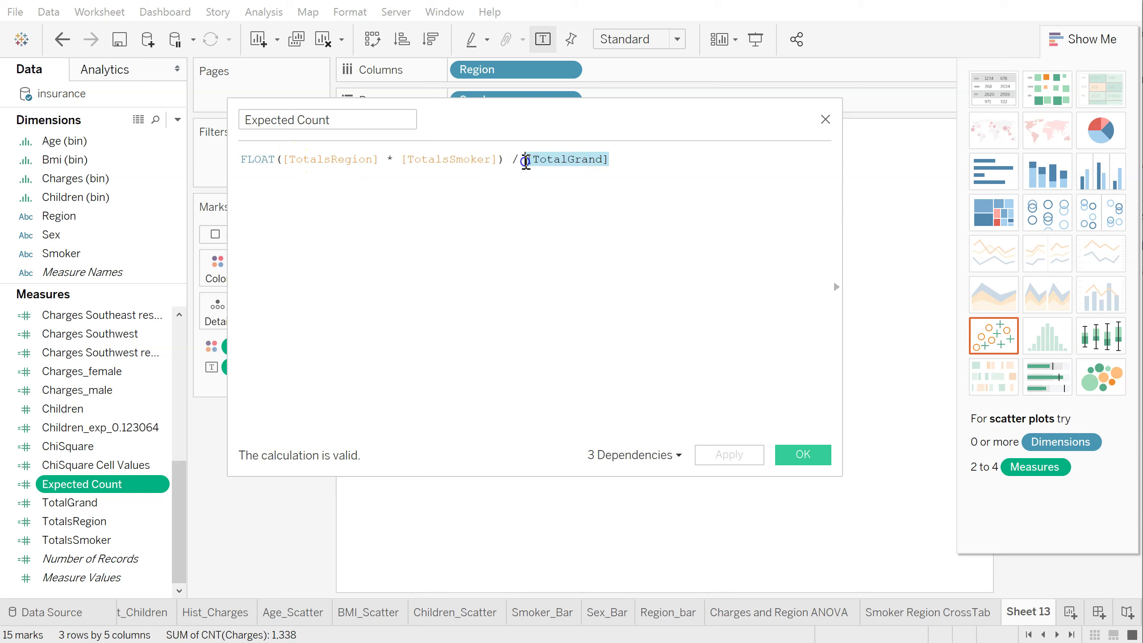
click(258, 160)
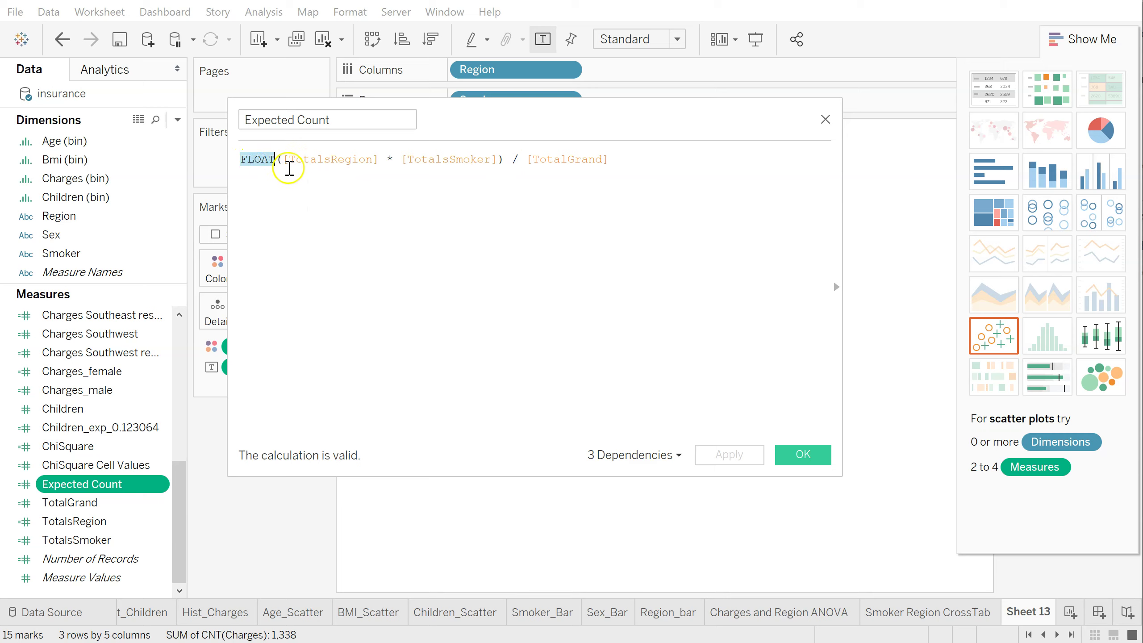
drag(287, 159, 488, 158)
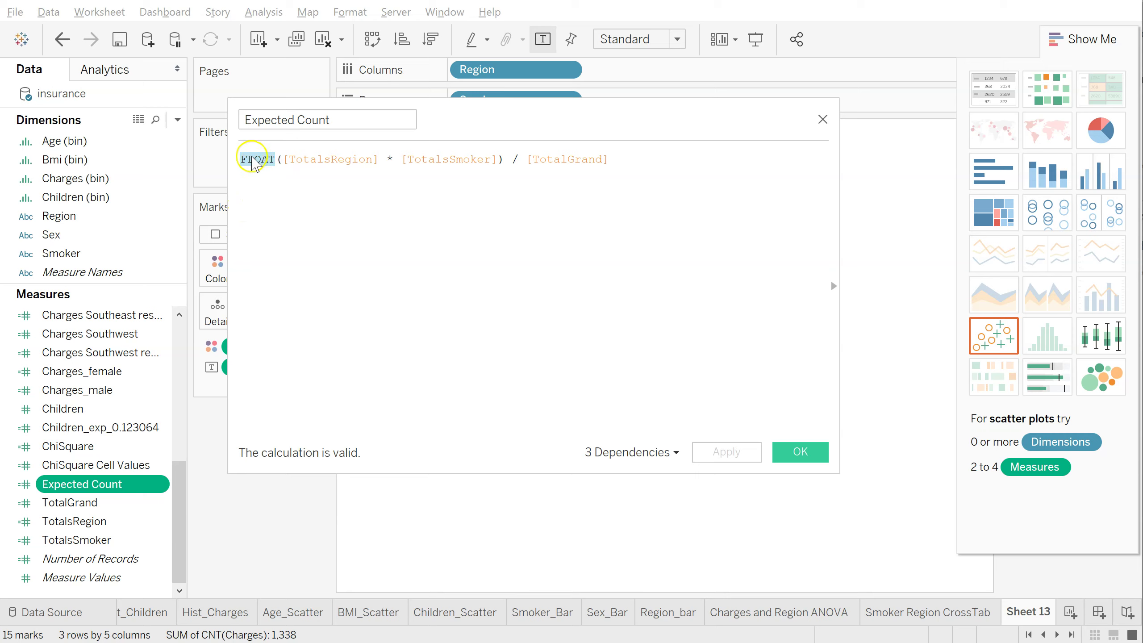
click(303, 158)
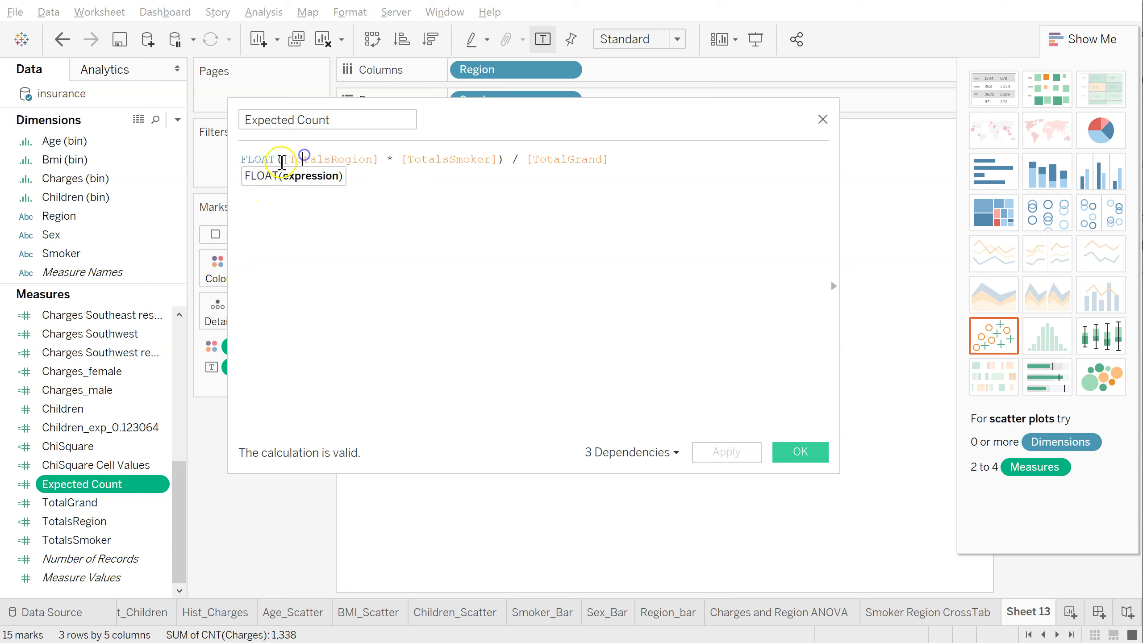
drag(242, 161, 620, 158)
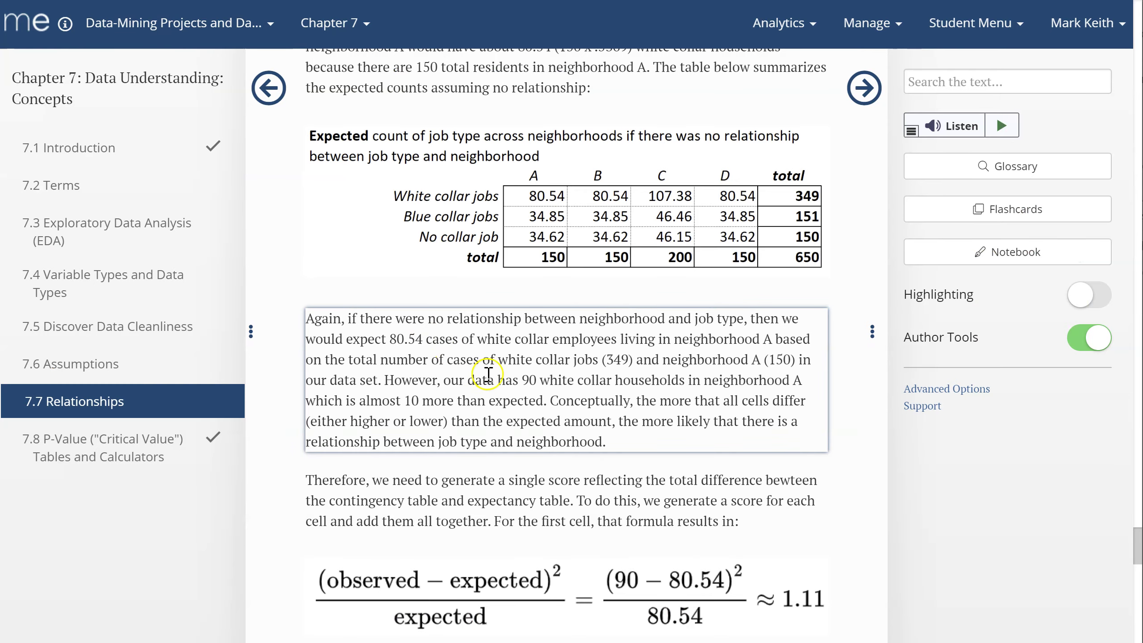
Scroll between the textbook's actual and expected job-type count tables and highlight 80.54
scroll(489, 373, up, 5)
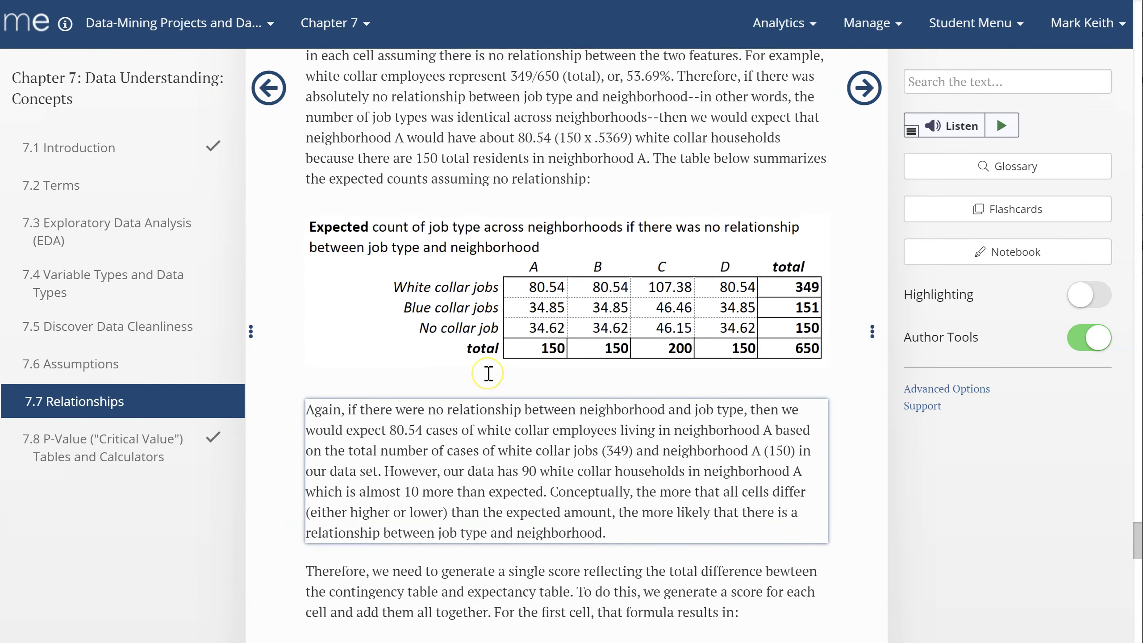
scroll(488, 374, up, 4)
click(524, 293)
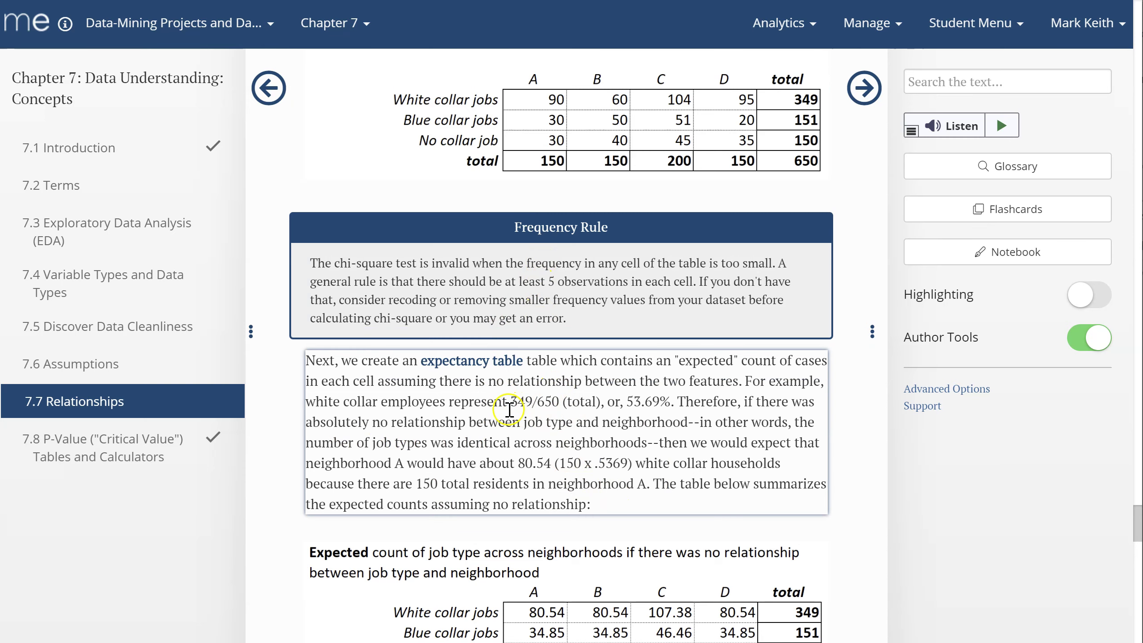
scroll(507, 415, up, 2)
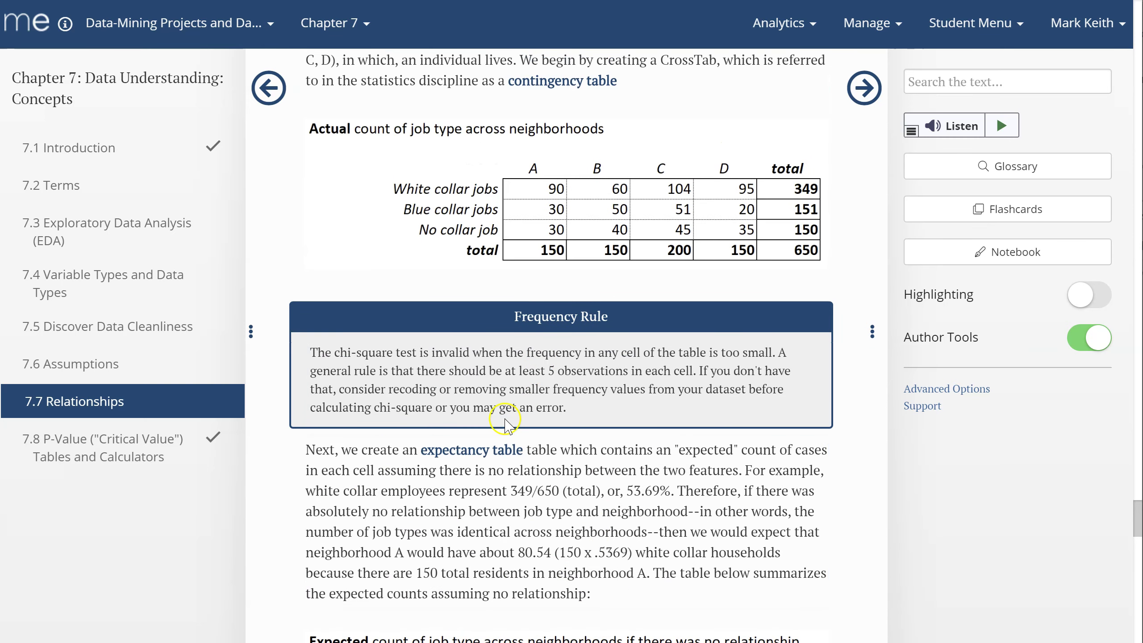
scroll(507, 424, down, 2)
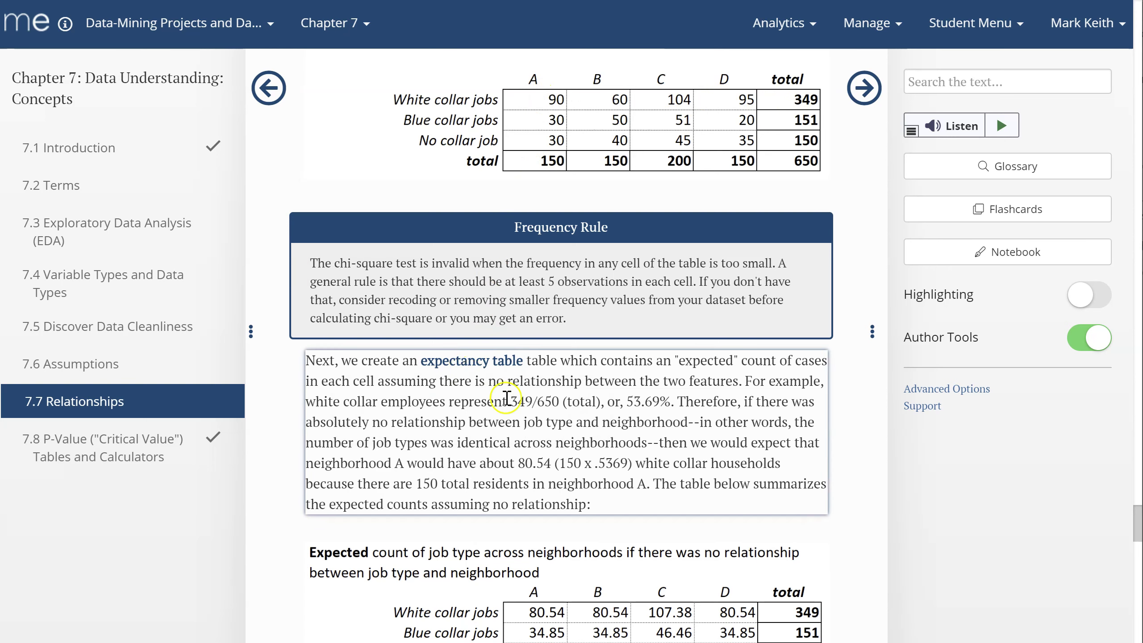
drag(518, 463, 554, 463)
scroll(547, 466, down, 2)
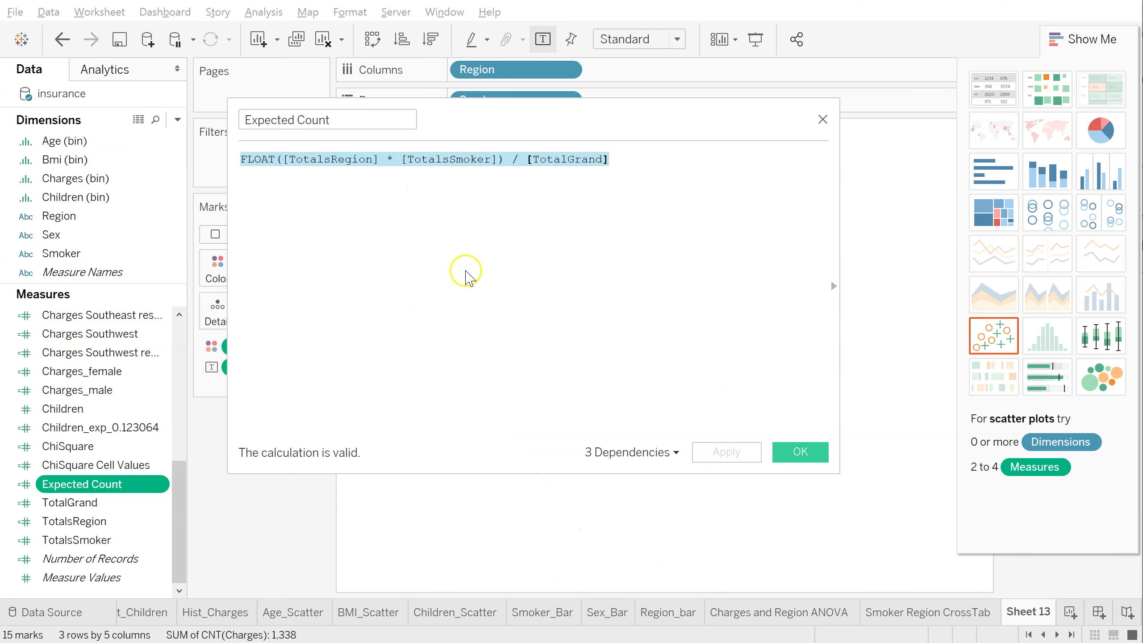
Save the Expected Count calculation and place it on the Marks card as Detail
click(801, 453)
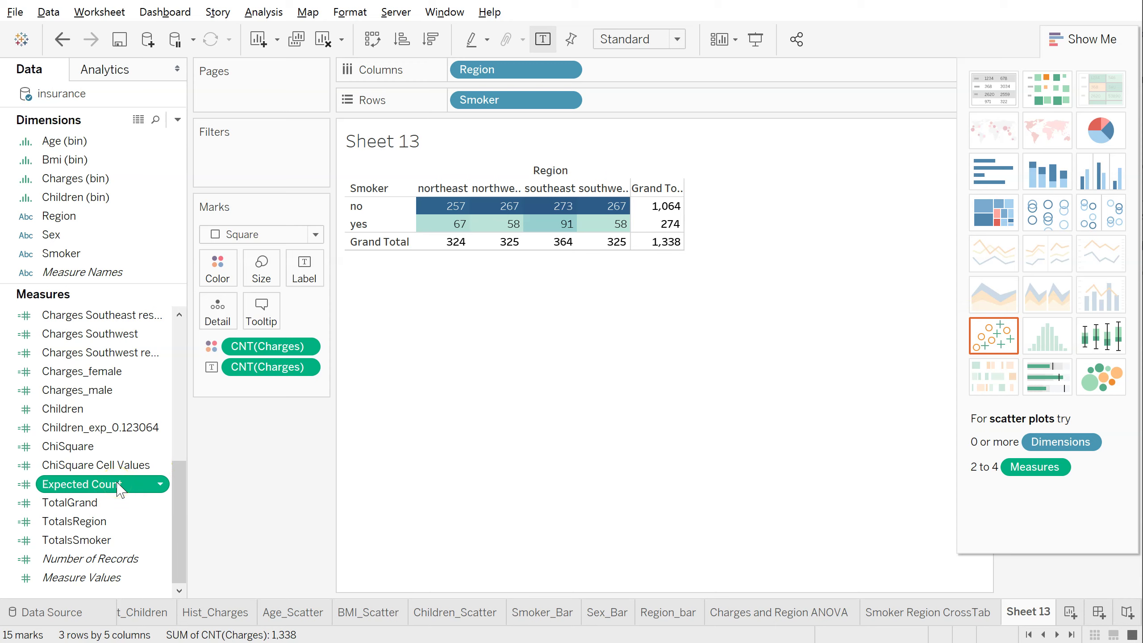
mouse_move(102, 488)
mouse_down()
mouse_move(132, 473)
mouse_move(259, 346)
mouse_move(112, 492)
mouse_up()
click(111, 487)
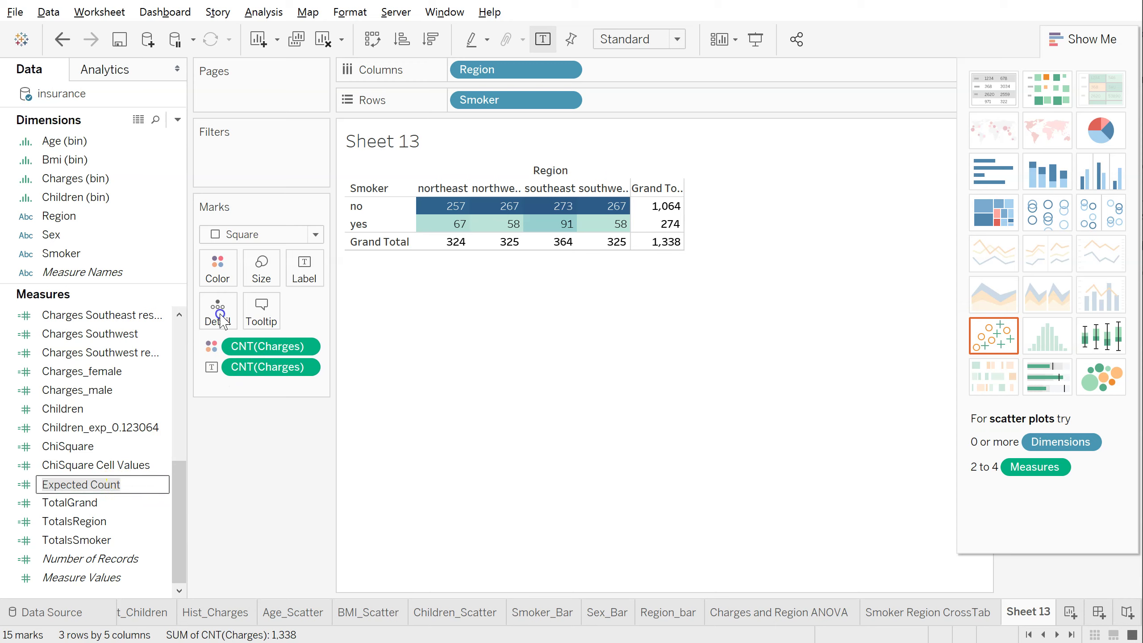
drag(148, 483, 215, 317)
click(448, 225)
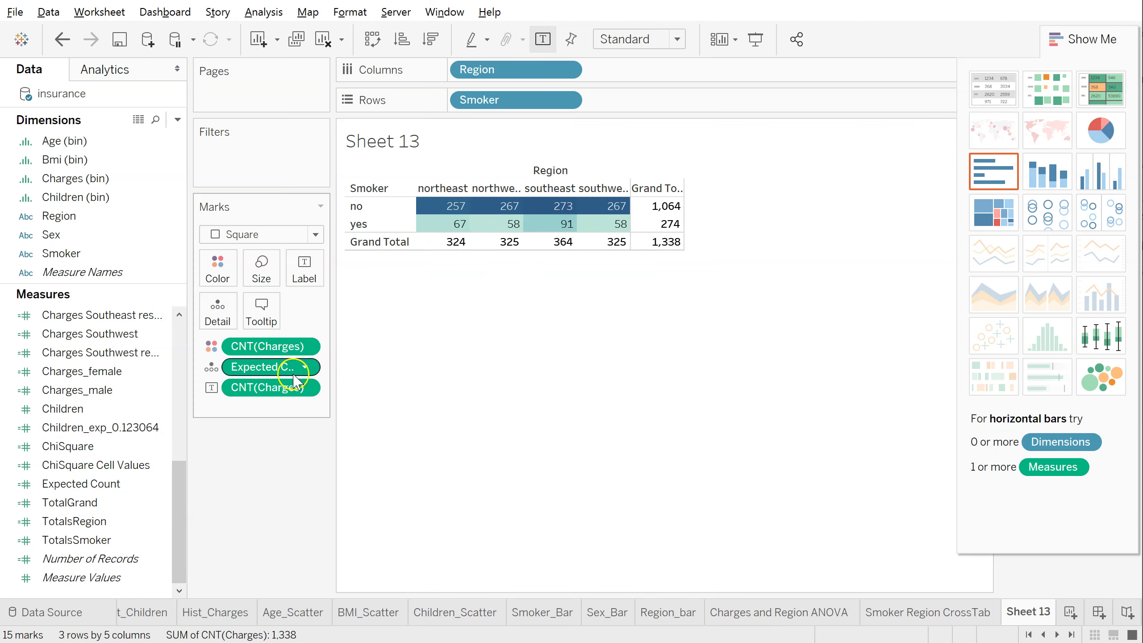
mouse_move(460, 228)
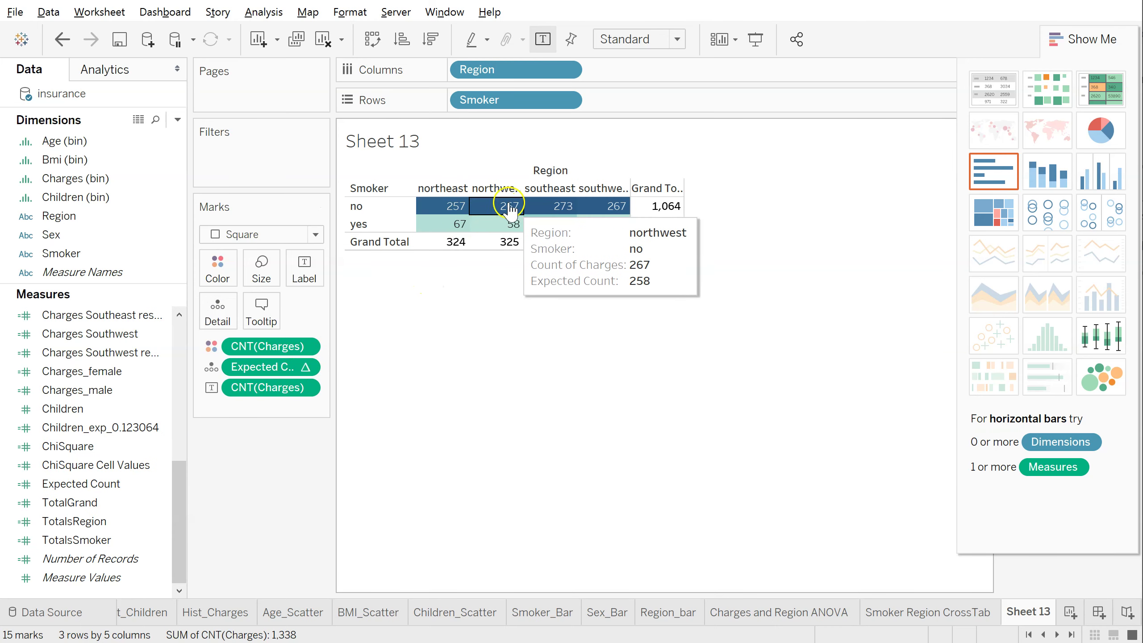
mouse_move(594, 211)
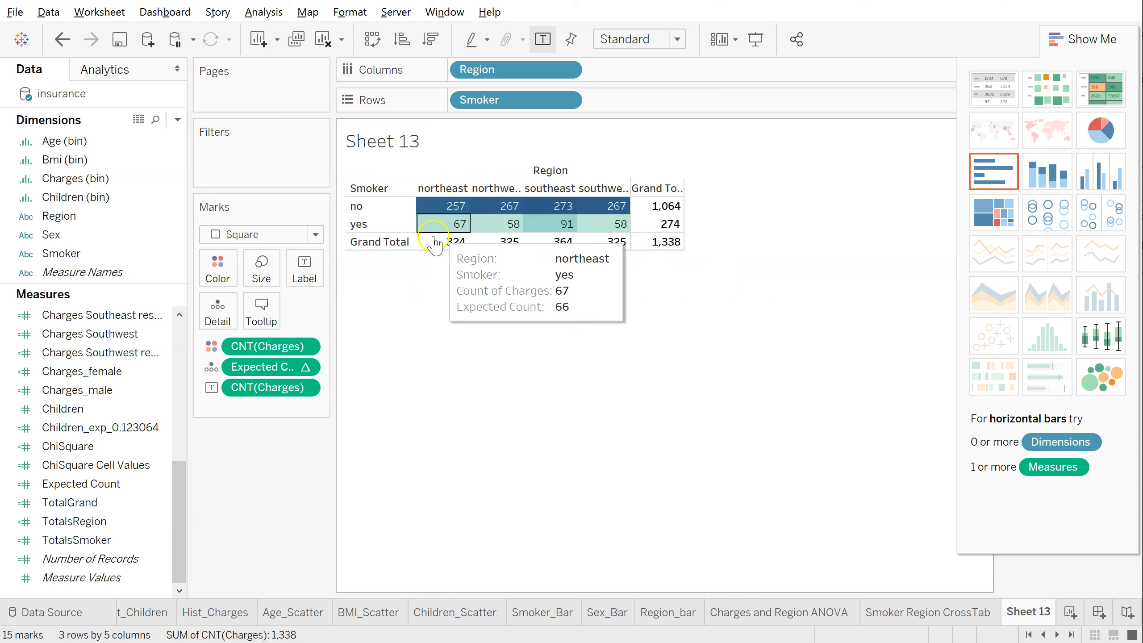
mouse_move(444, 208)
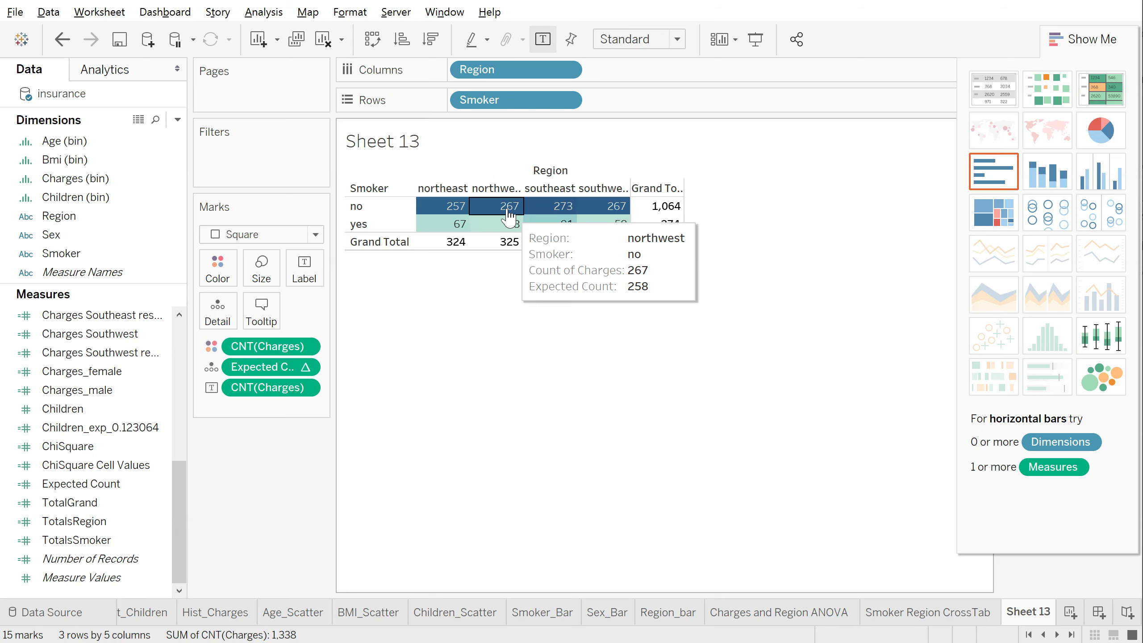
click(499, 217)
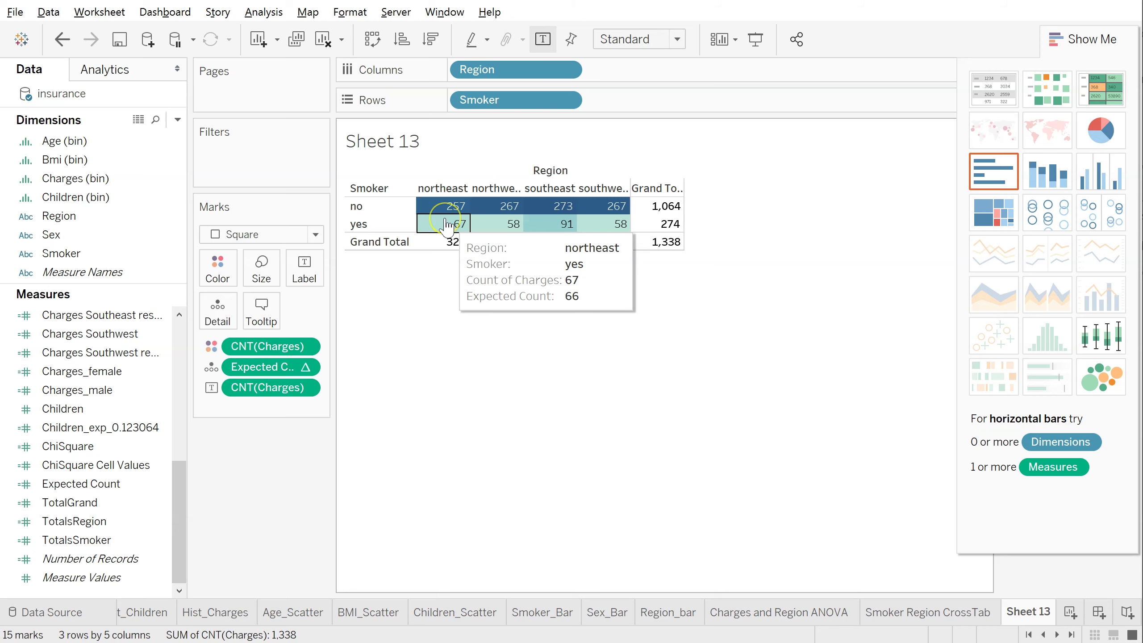
click(484, 227)
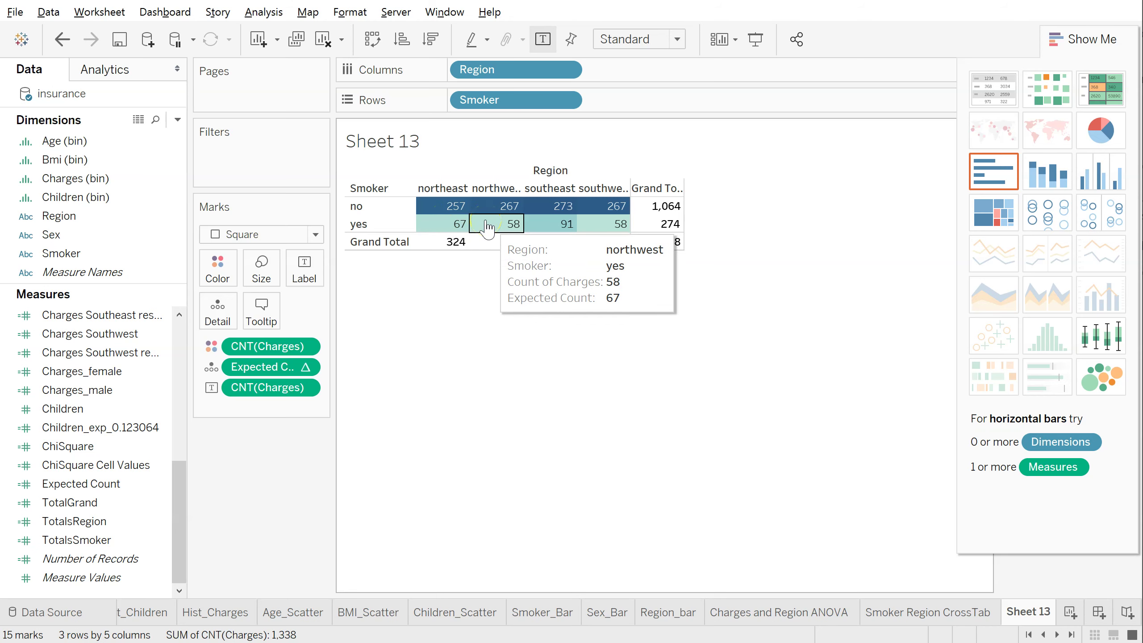
click(457, 225)
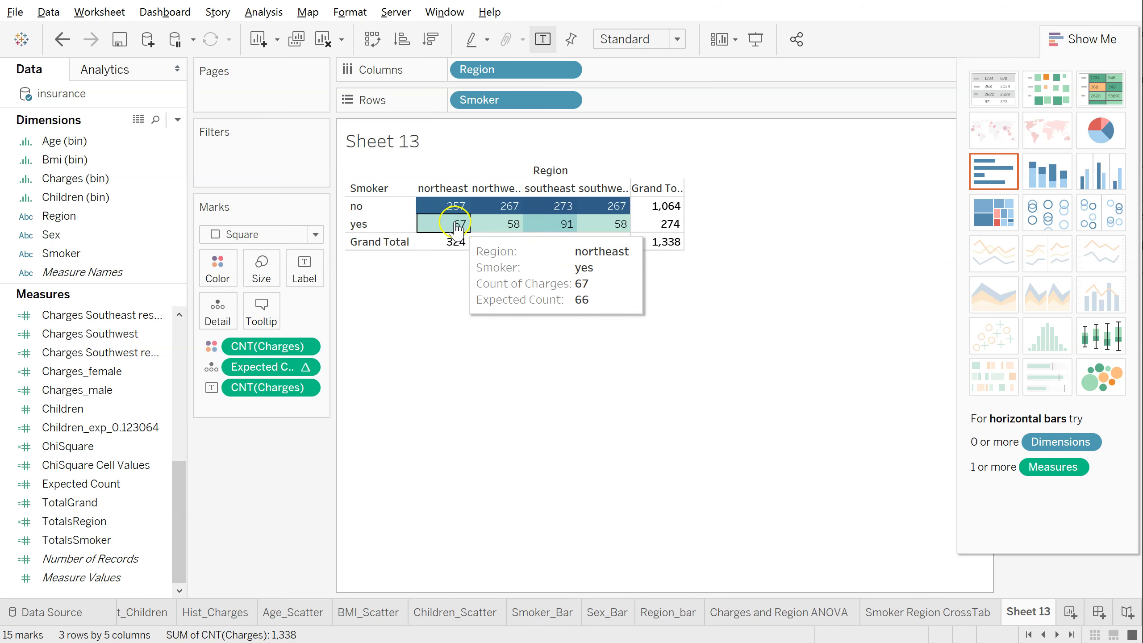
click(508, 221)
click(439, 221)
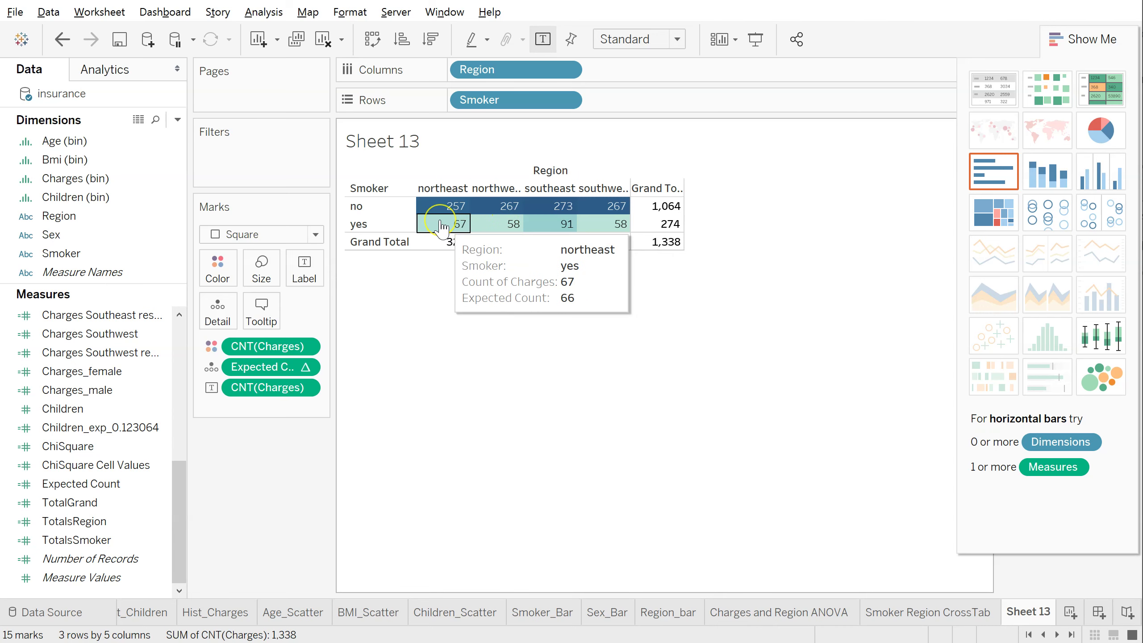
click(492, 223)
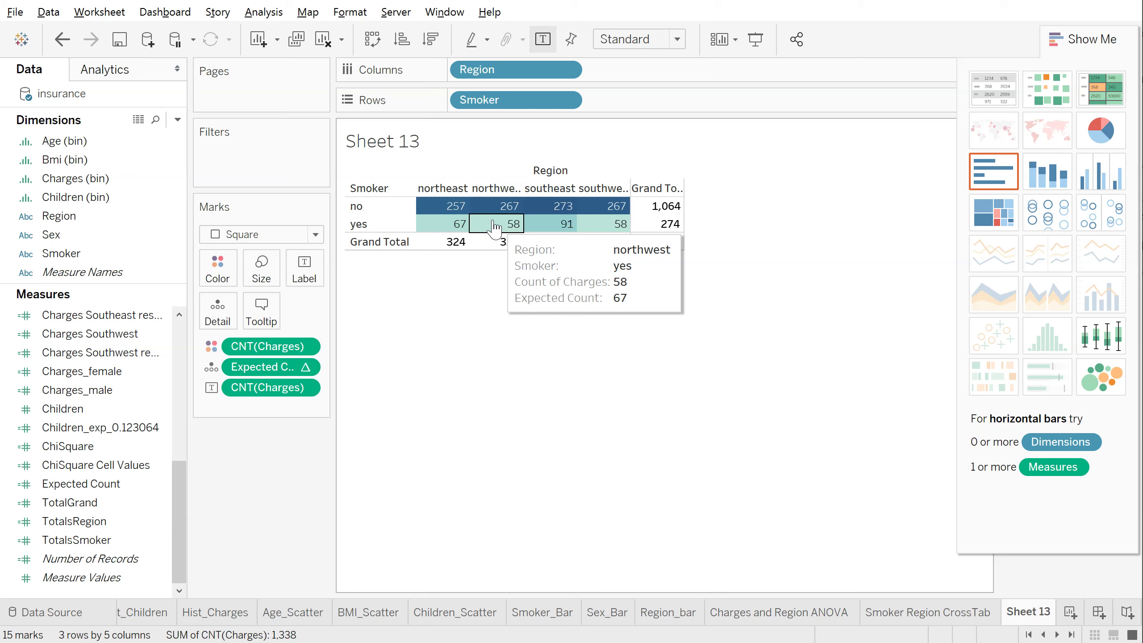
click(609, 224)
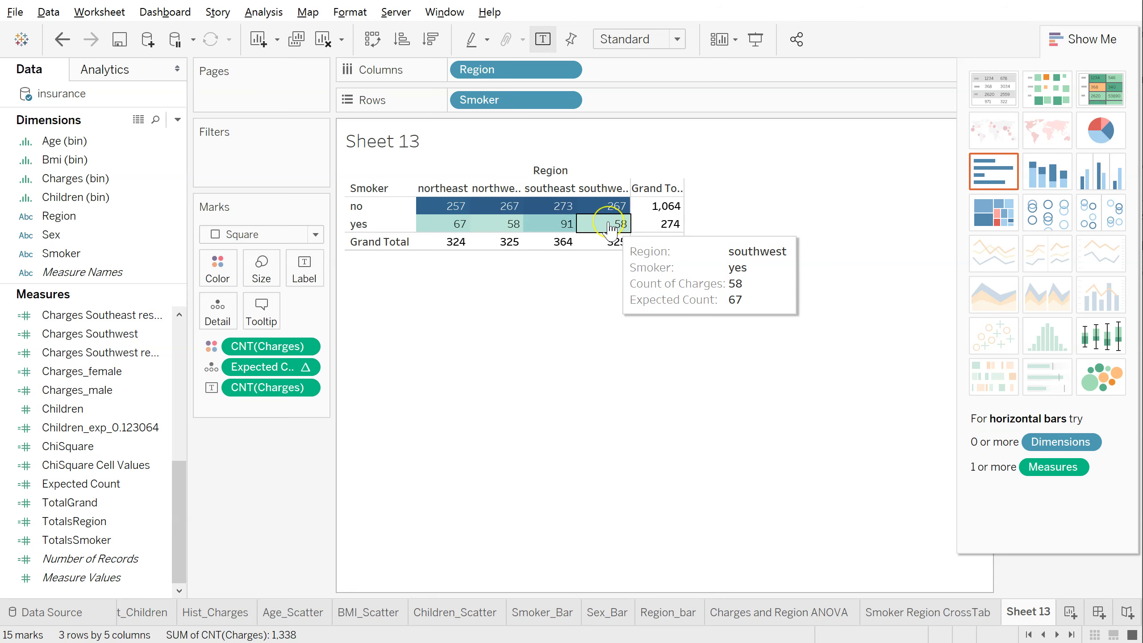
click(563, 222)
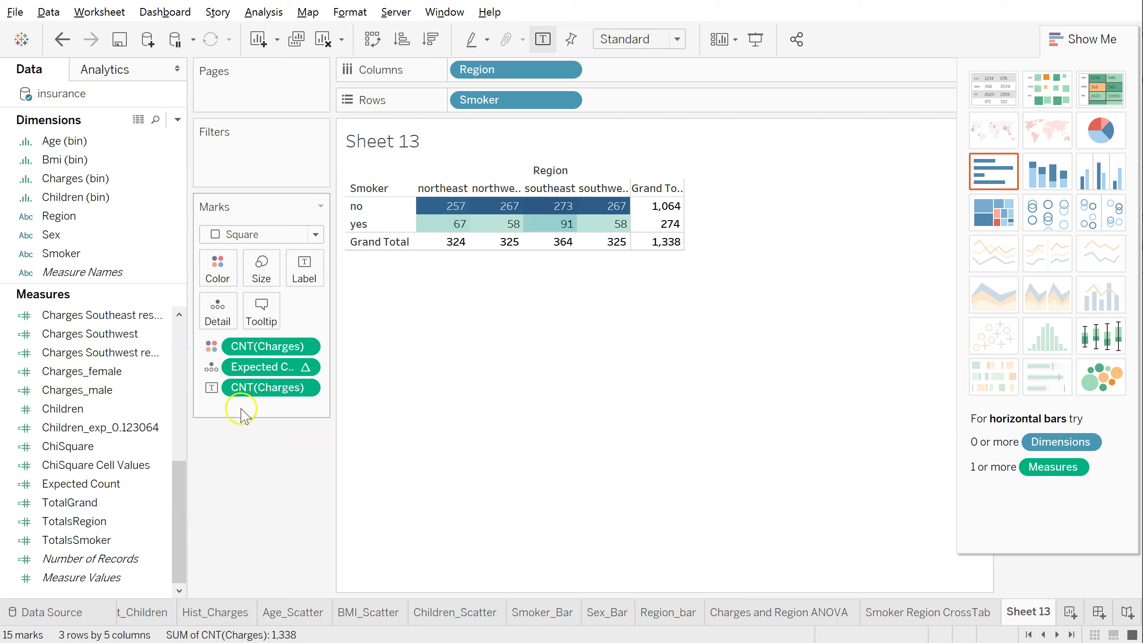
click(214, 439)
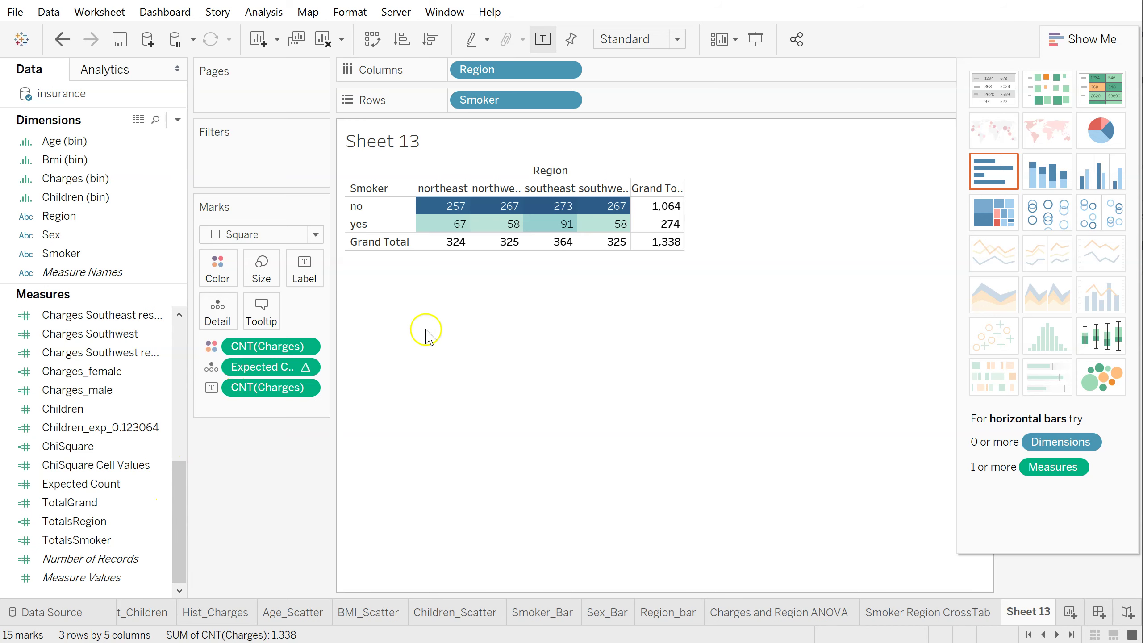
mouse_move(547, 230)
mouse_move(462, 212)
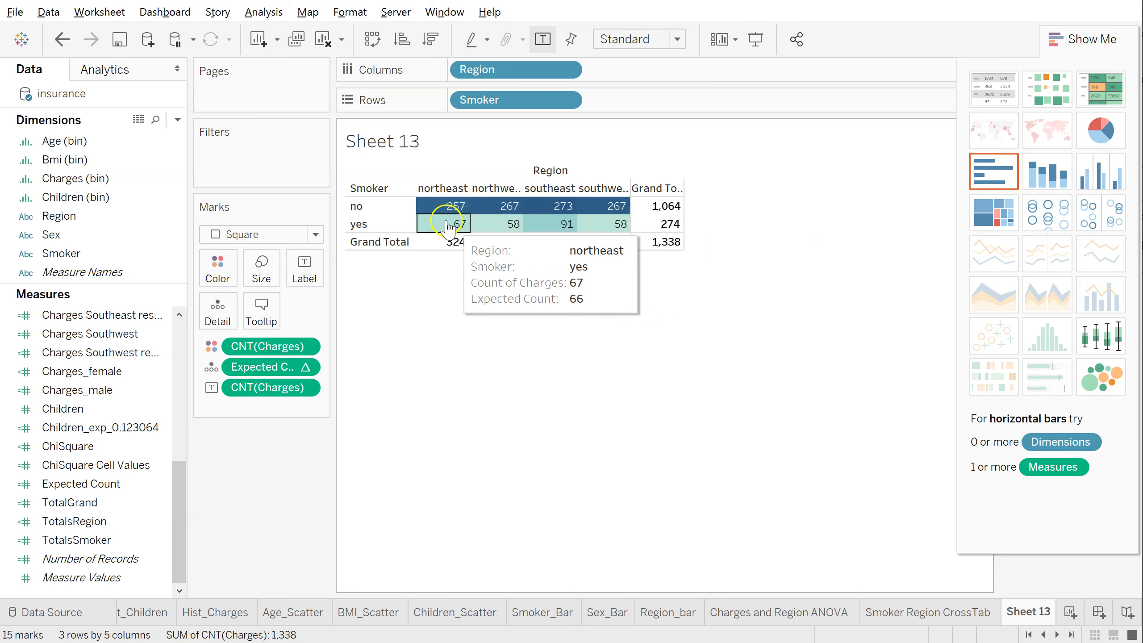
click(499, 199)
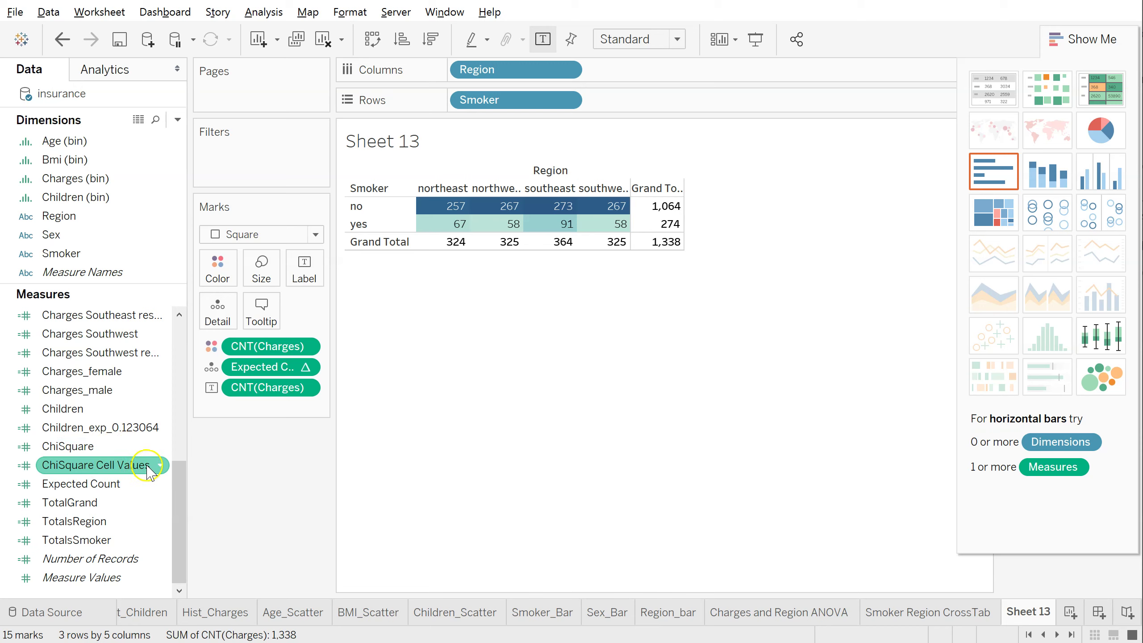
Choose Edit on the ChiSquare Cell Values measure's context menu in the Measures pane
right_click(113, 594)
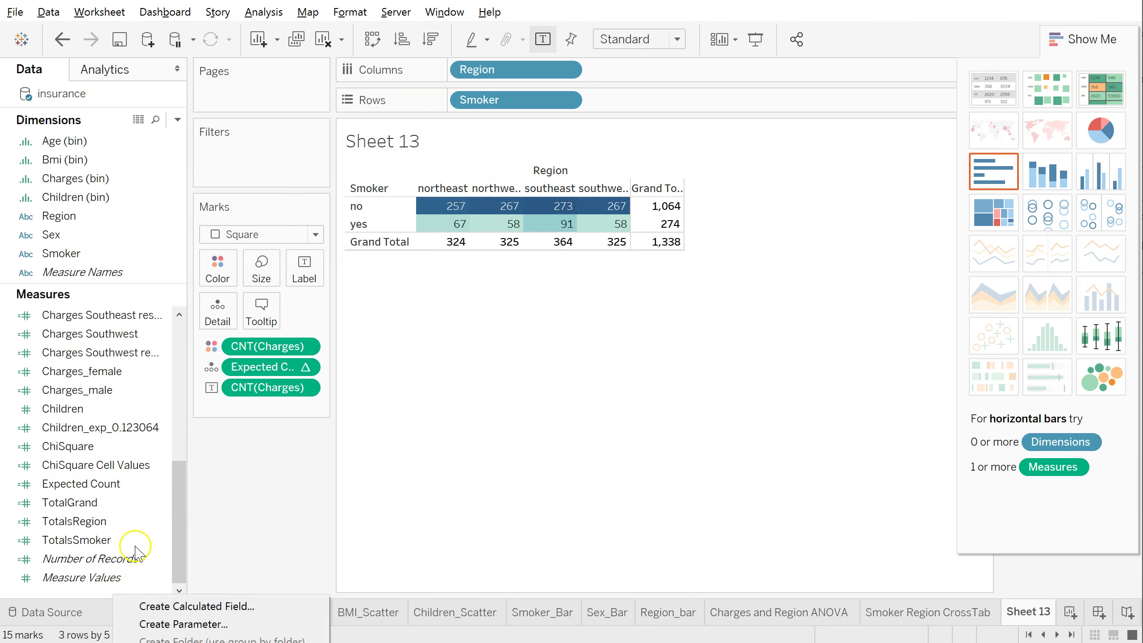
click(152, 466)
click(161, 466)
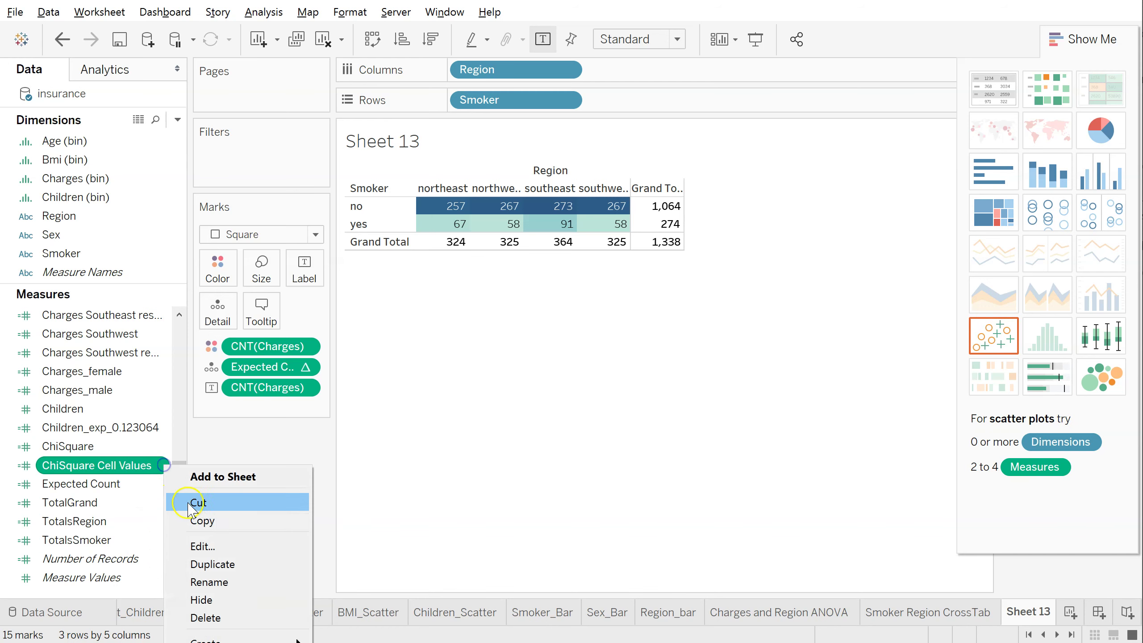
click(233, 547)
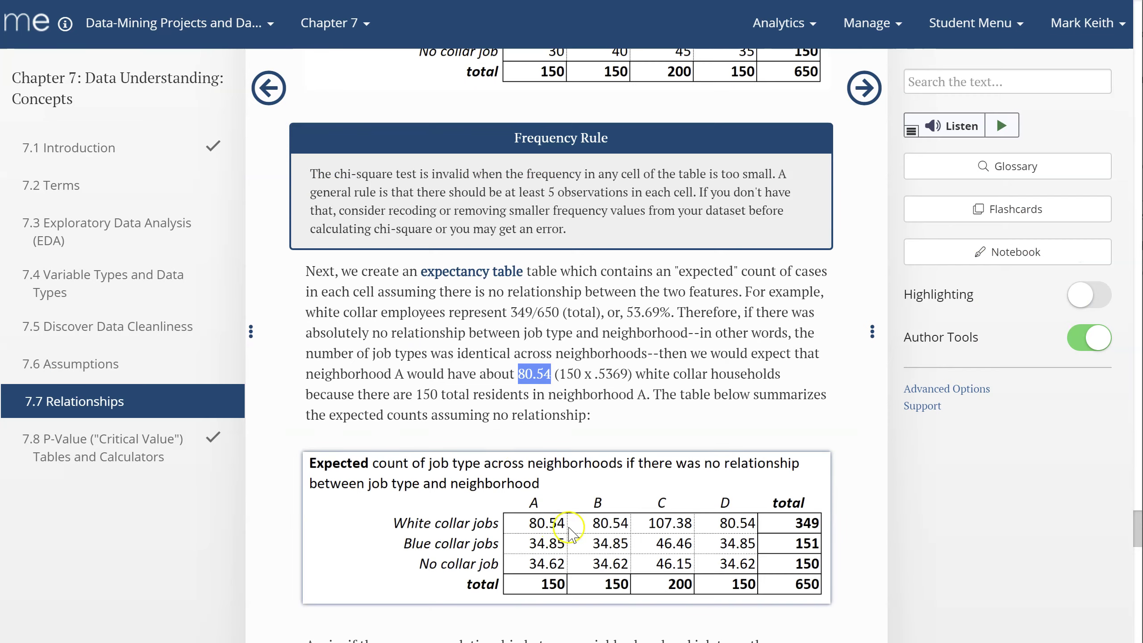
Scroll the Chapter 7 Relationships page down to the Expected count table
scroll(569, 525, down, 10)
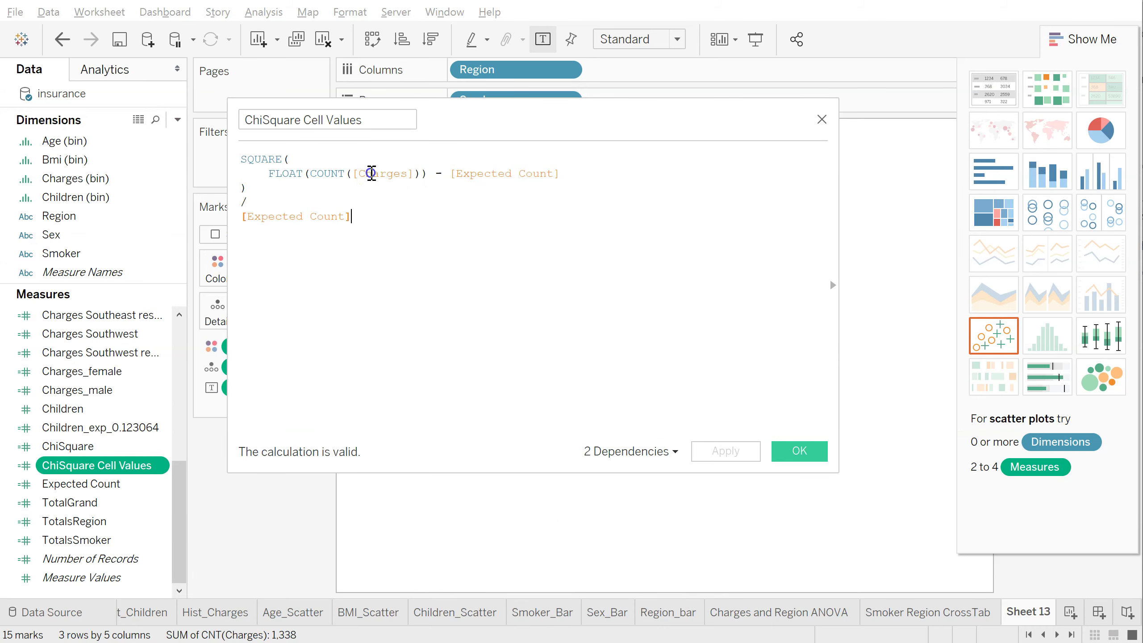
Walk through the COUNT of Charges and FLOAT parts of the ChiSquare Cell Values formula
click(370, 173)
double_click(331, 174)
drag(331, 174, 415, 174)
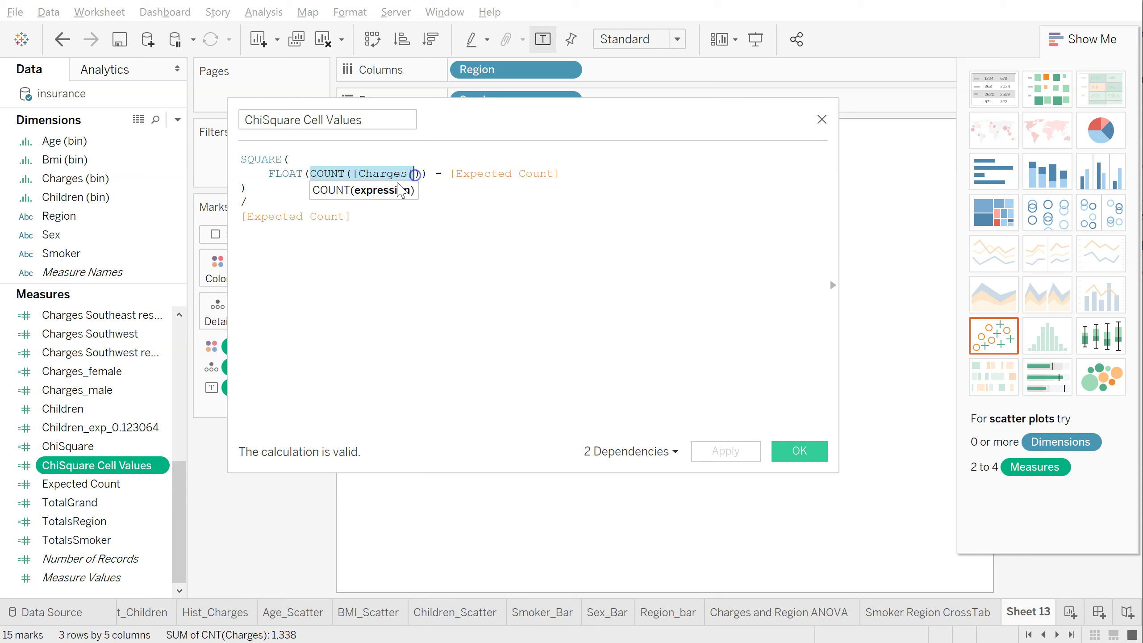
double_click(387, 174)
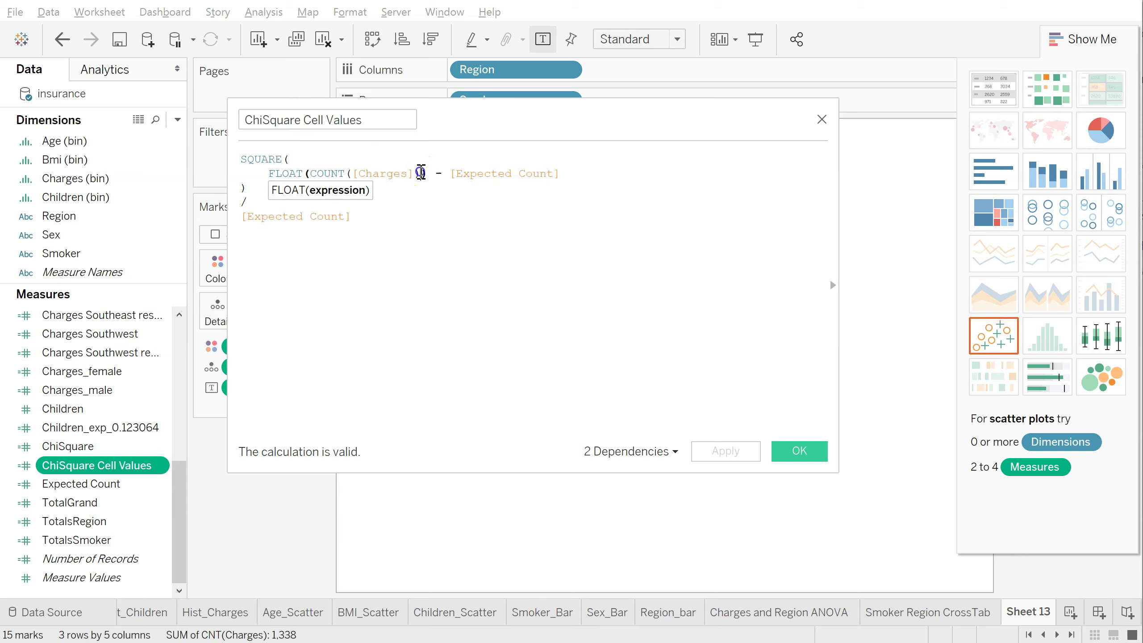
drag(424, 174, 318, 174)
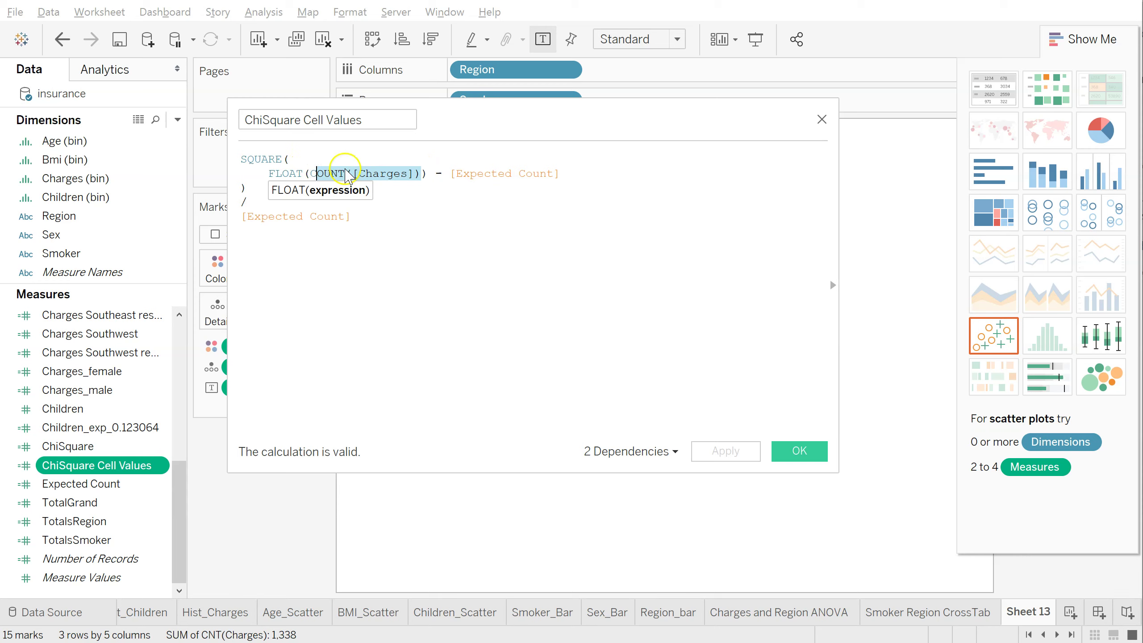
double_click(288, 173)
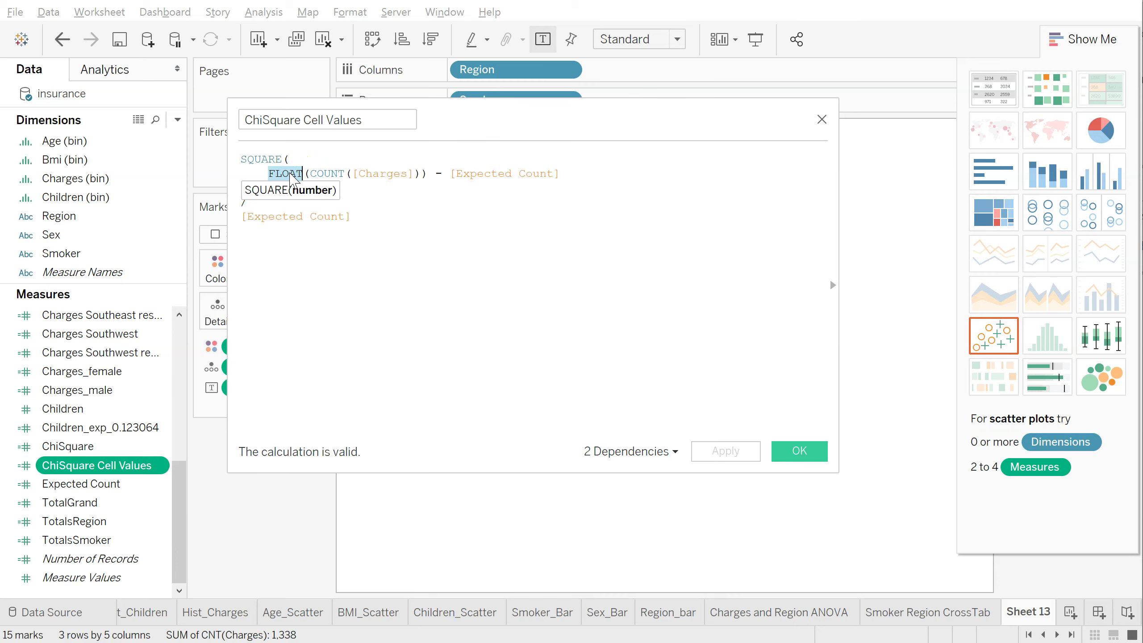
Open and close Windows Calculator, then highlight the count minus Expected Count term
key(XF86Calculator)
click(636, 222)
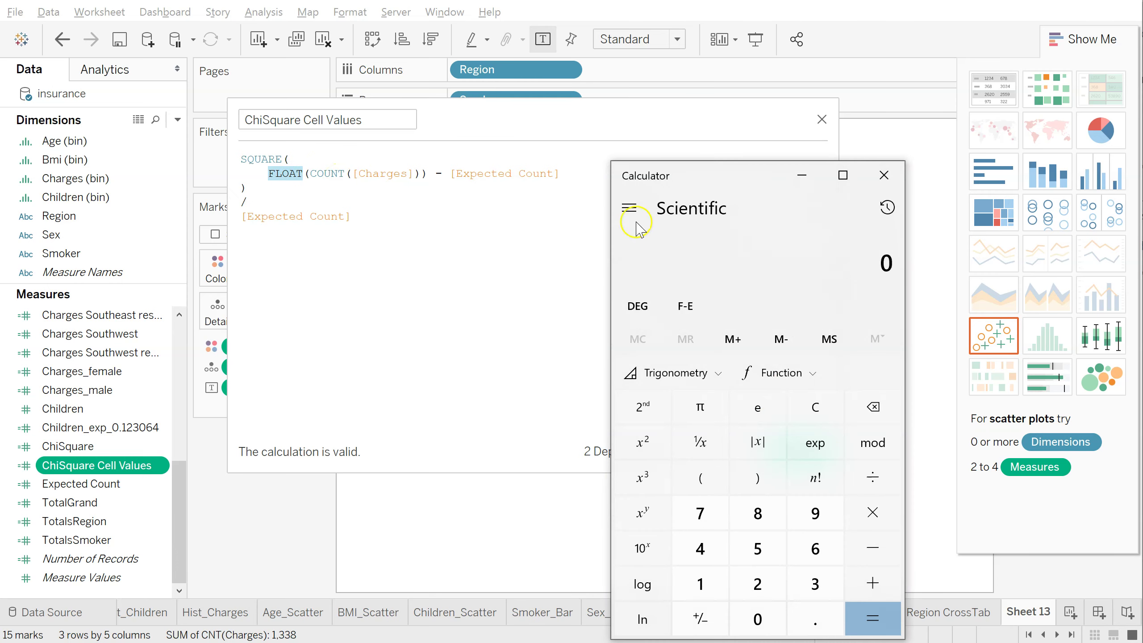
click(883, 174)
click(362, 183)
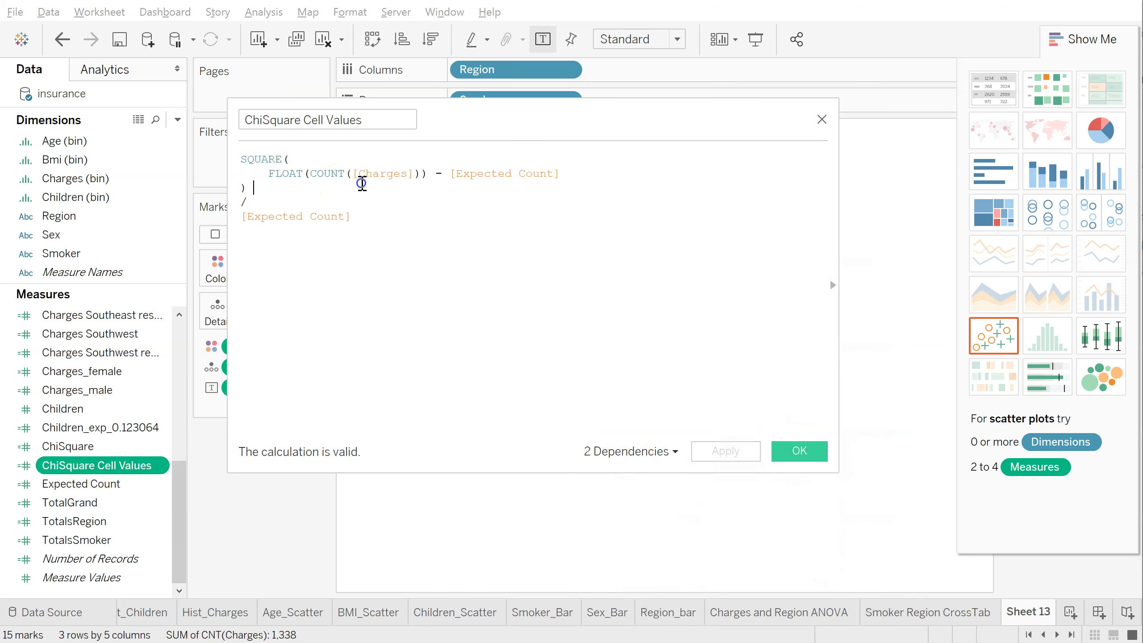
drag(324, 174, 401, 177)
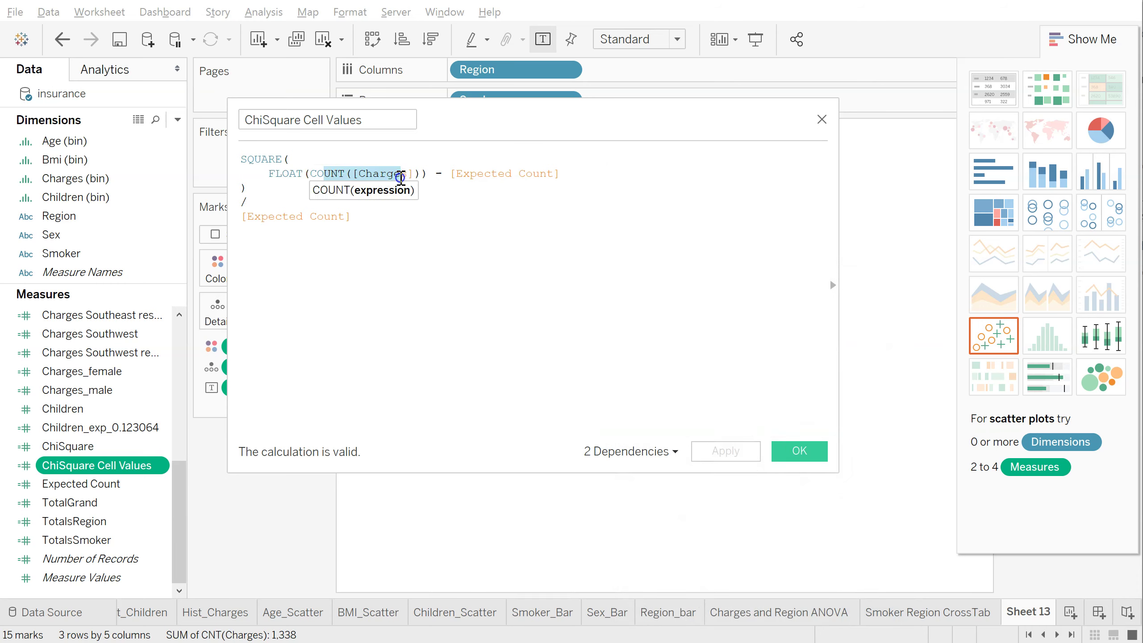
double_click(522, 174)
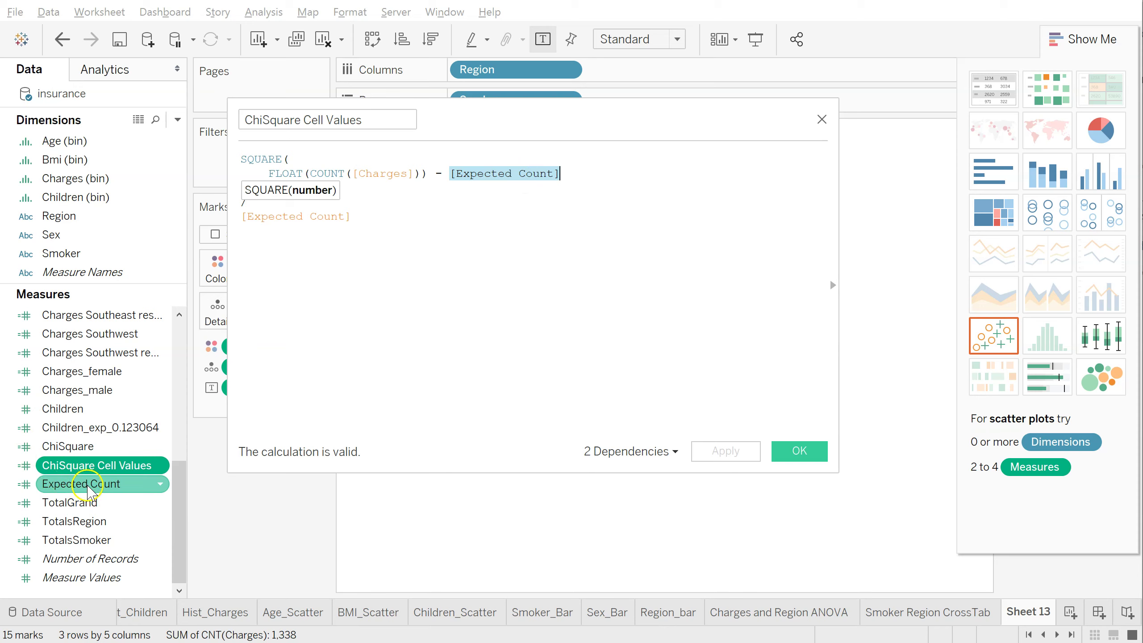
click(393, 267)
Highlight the SQUARE function and Expected Count divisor, then close the editor unchanged
click(241, 160)
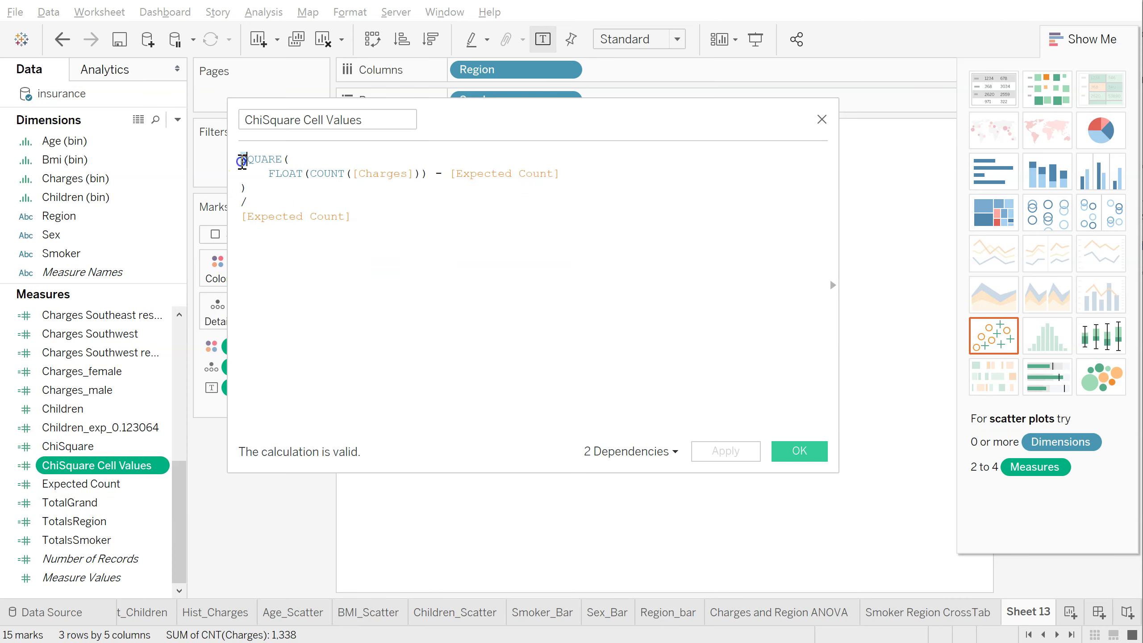
double_click(242, 160)
click(237, 188)
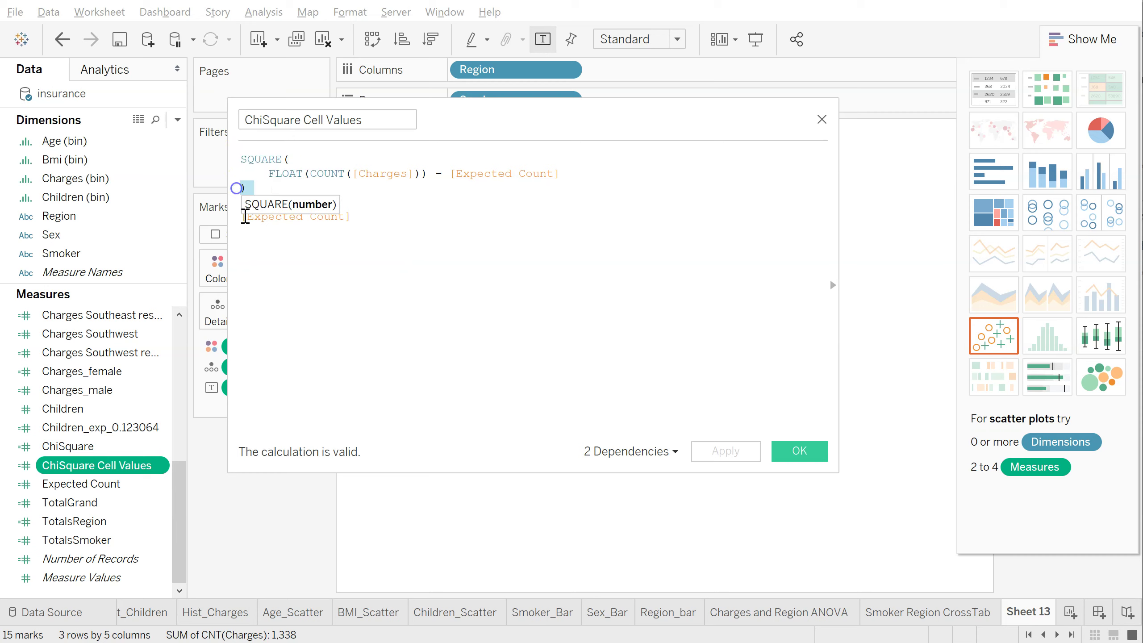
drag(246, 217, 361, 209)
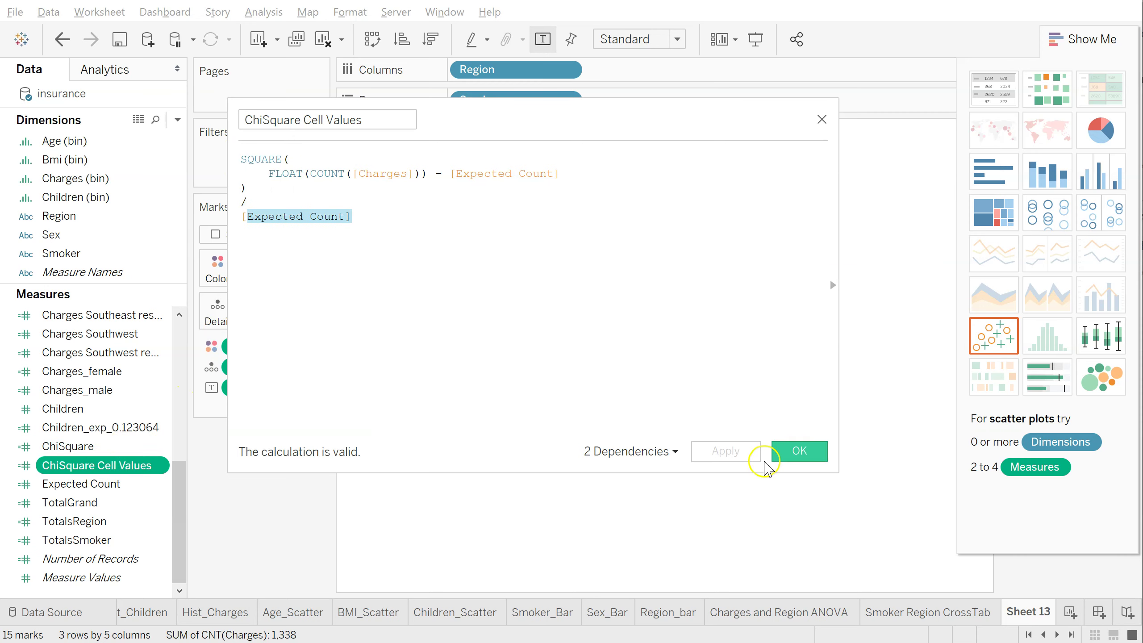
click(797, 451)
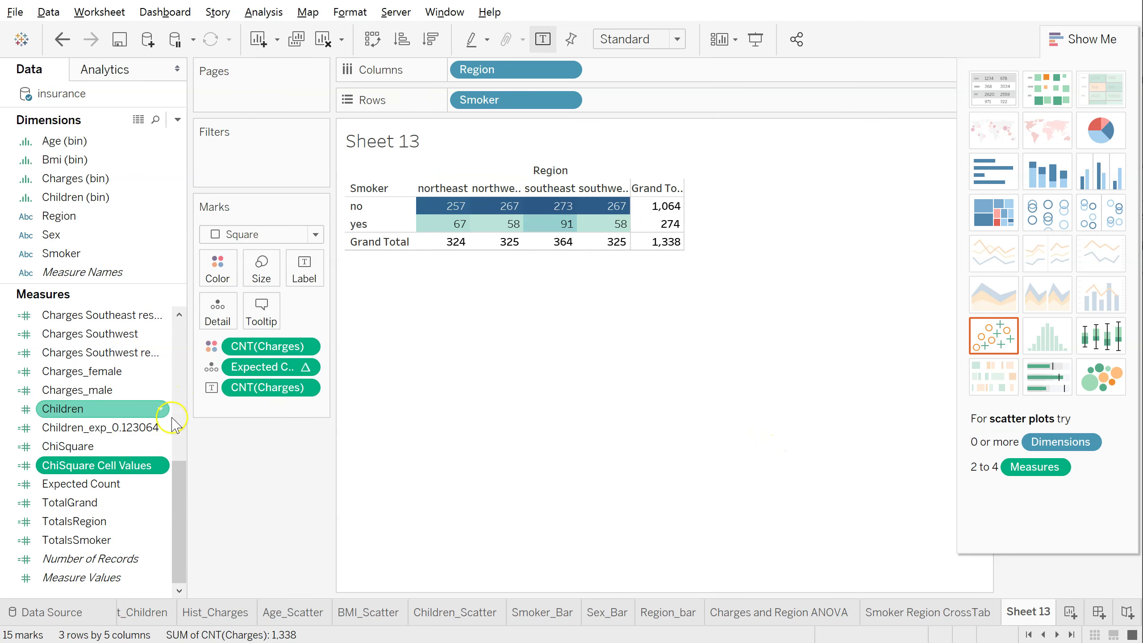
Put ChiSquare Cell Values on Detail and check southeast and southwest smoker tooltips (e.g. 3.634)
drag(102, 466, 221, 311)
mouse_move(460, 227)
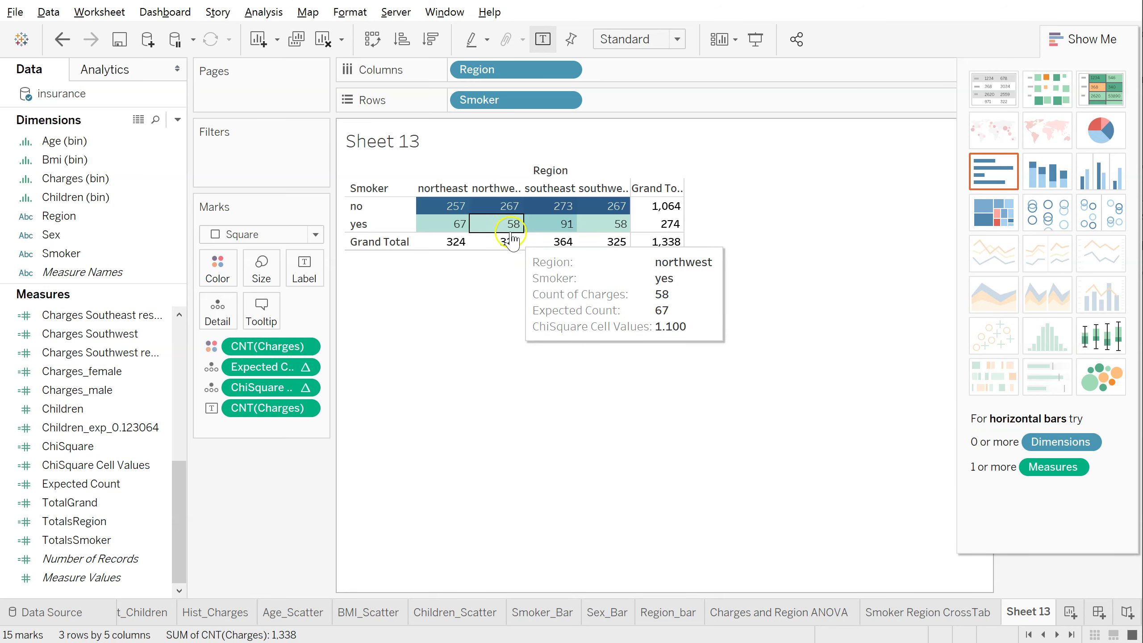
click(550, 226)
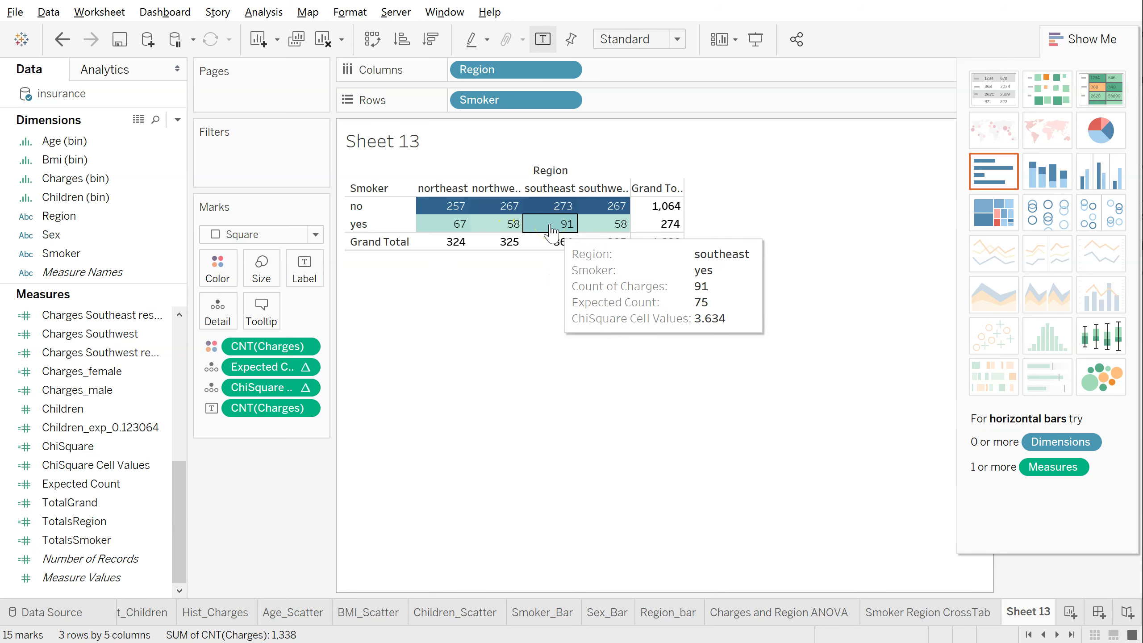
click(590, 225)
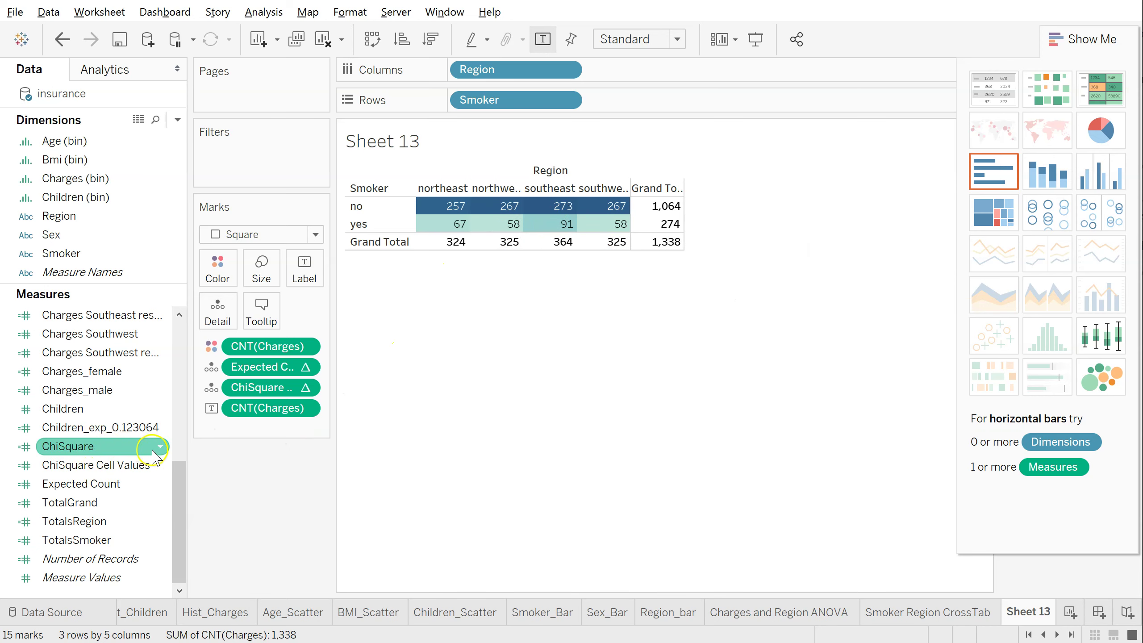
Open the ChiSquare calculation and review its WINDOW_SUM([ChiSquare Cell Values]) formula
right_click(124, 592)
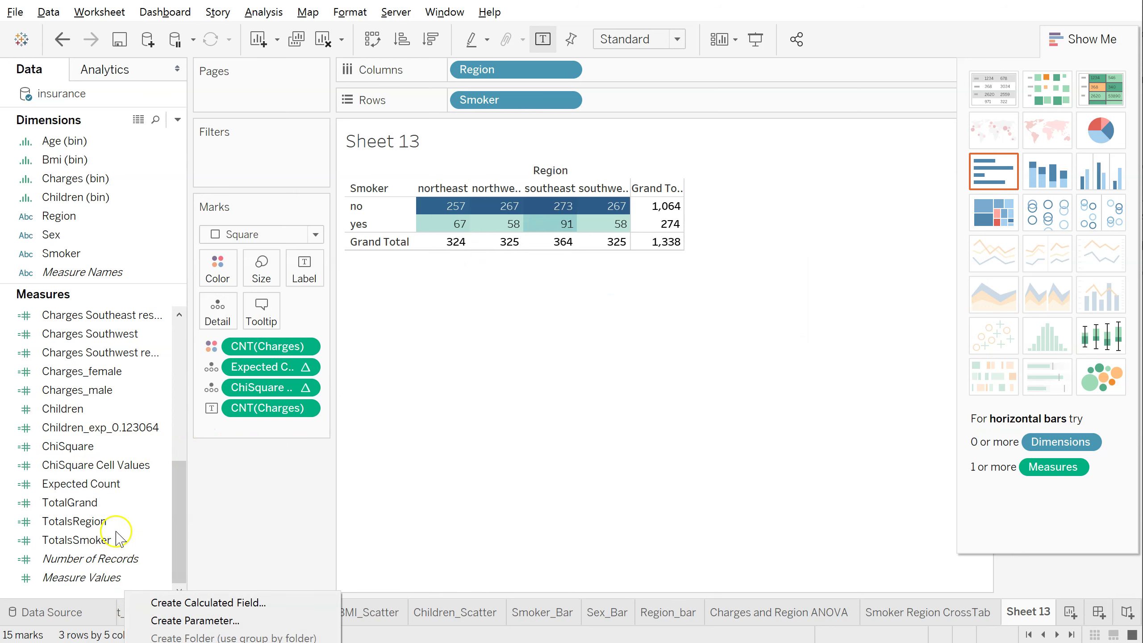
click(135, 445)
right_click(159, 446)
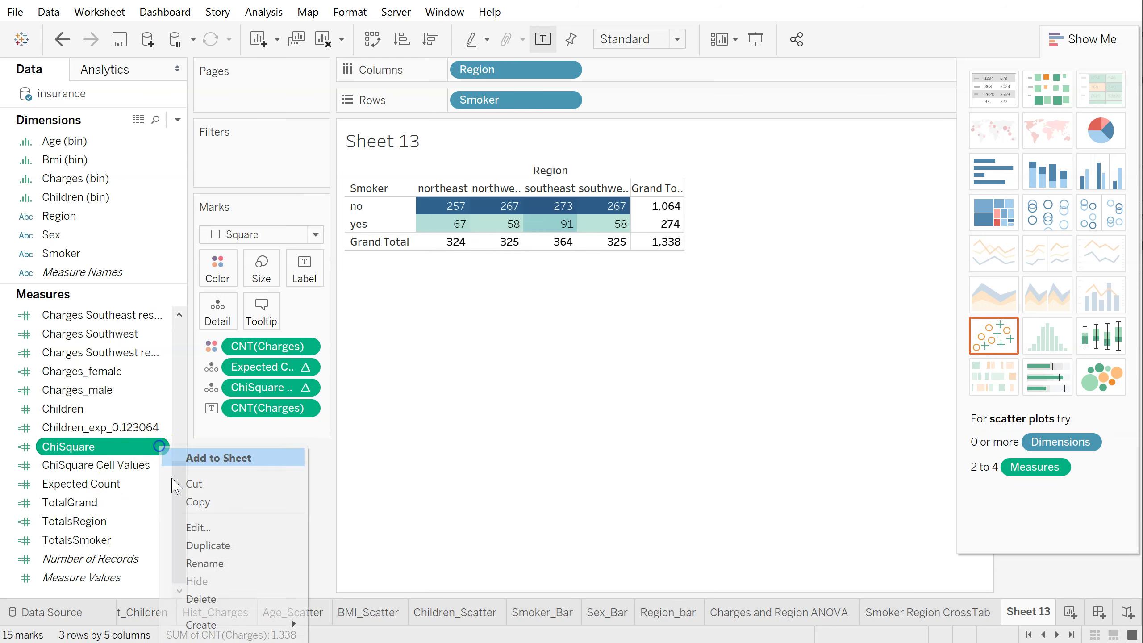
click(193, 528)
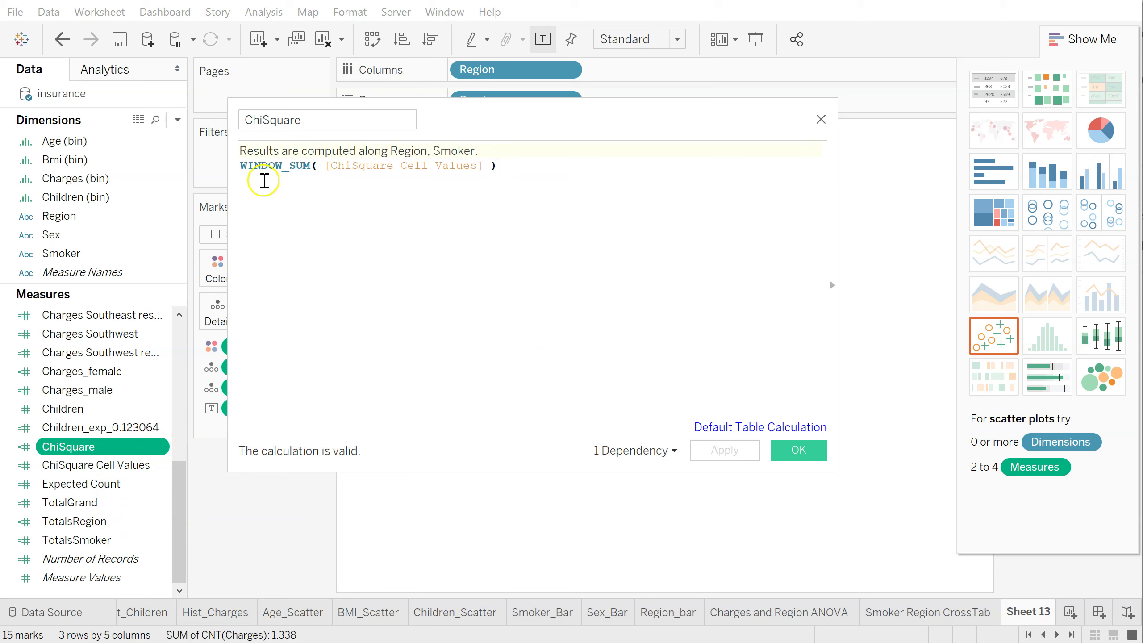
drag(243, 165, 488, 166)
click(421, 166)
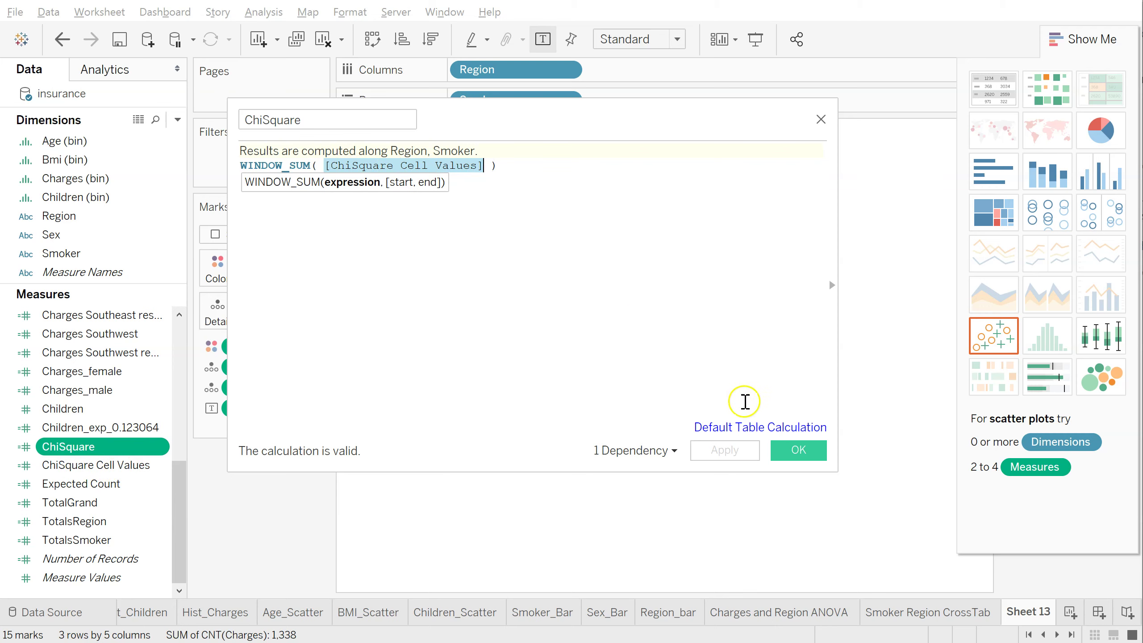
Set ChiSquare to compute along Region and Smoker, save it, and drag it onto Marks
click(742, 427)
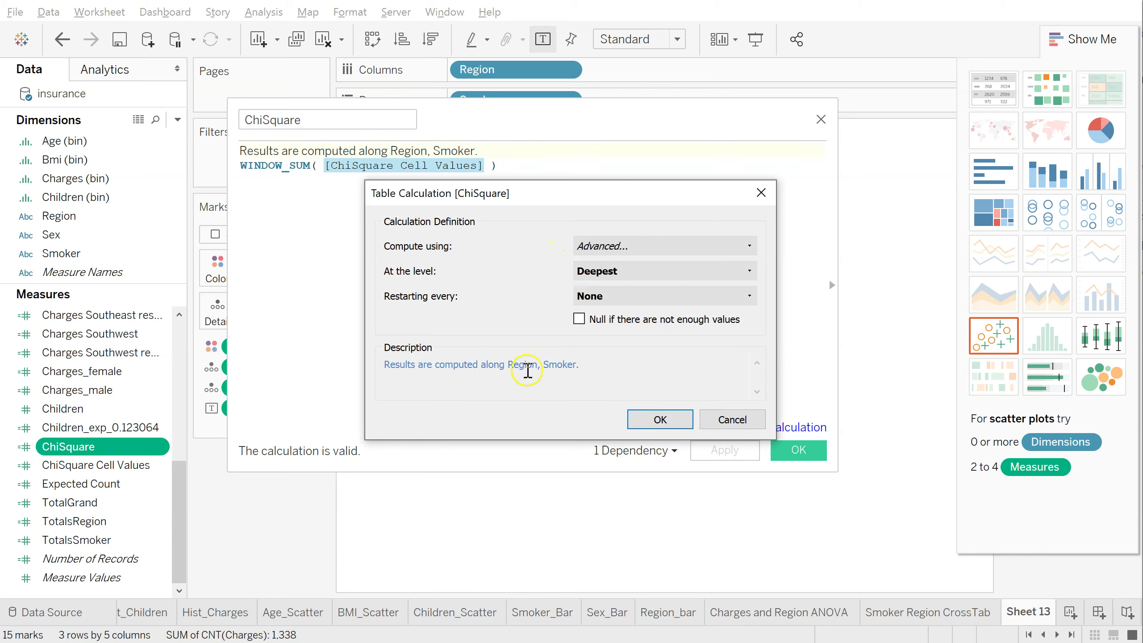
click(649, 247)
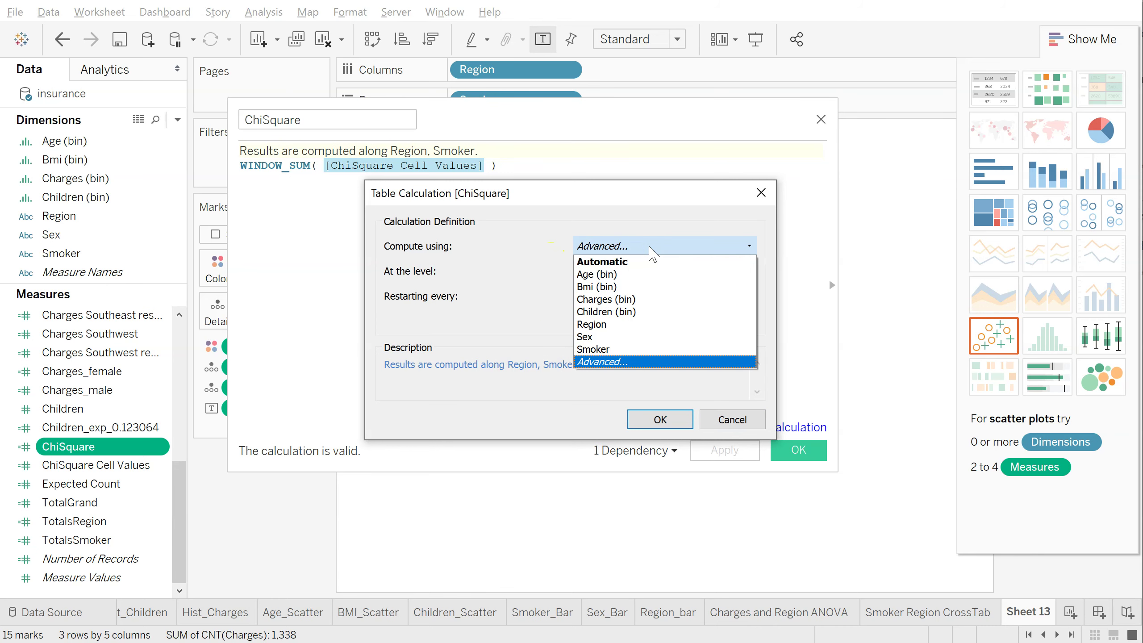
click(621, 363)
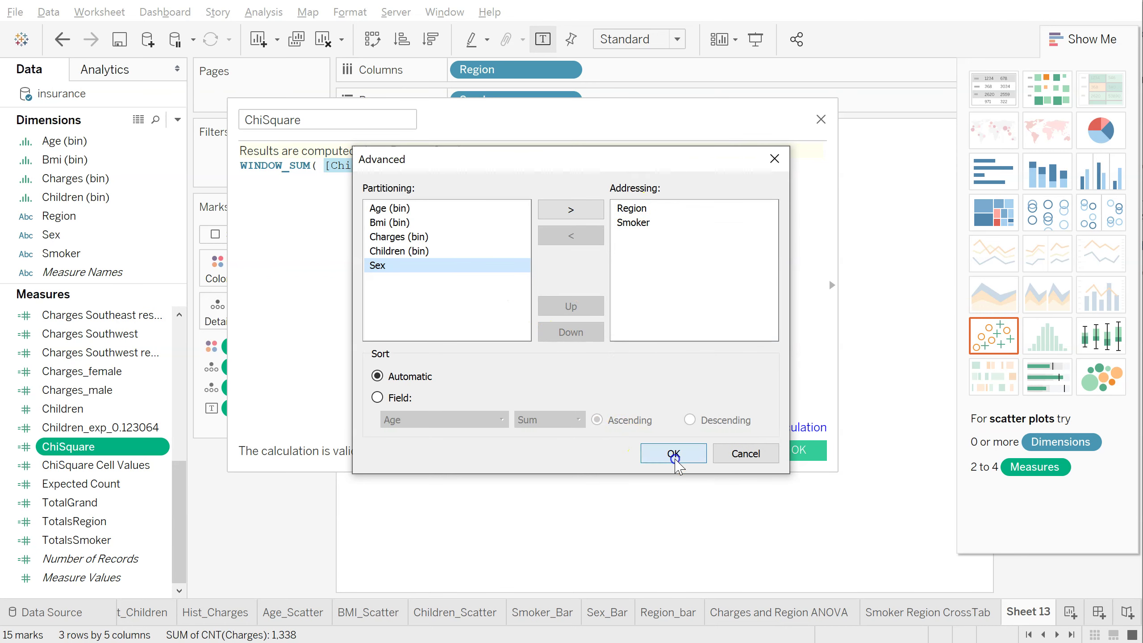
click(674, 454)
click(660, 420)
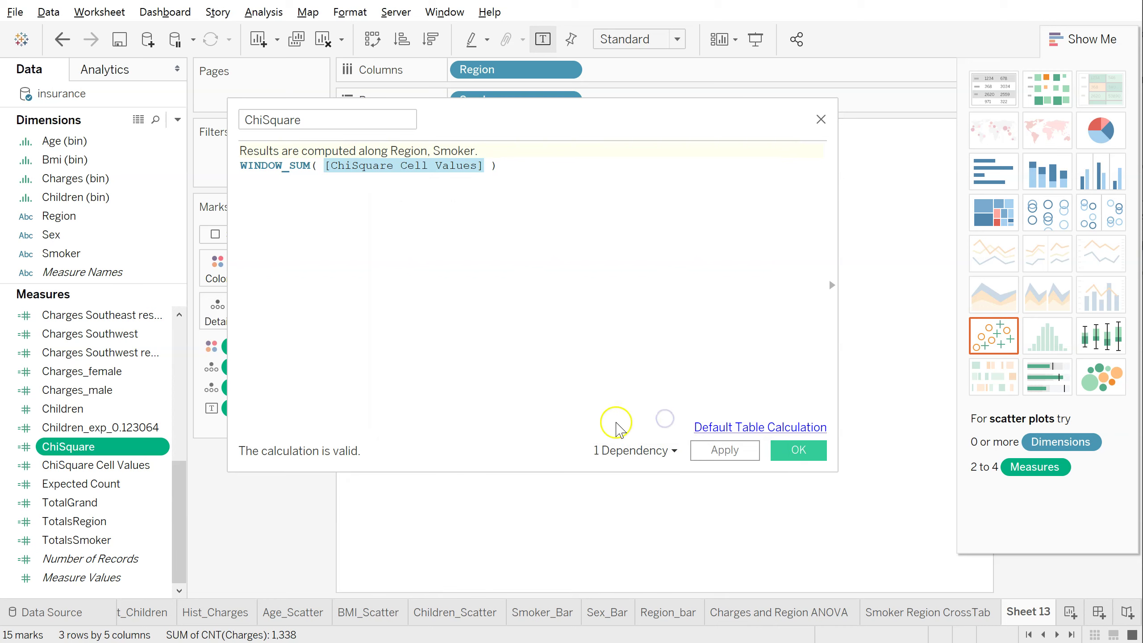
click(797, 450)
drag(113, 446, 302, 263)
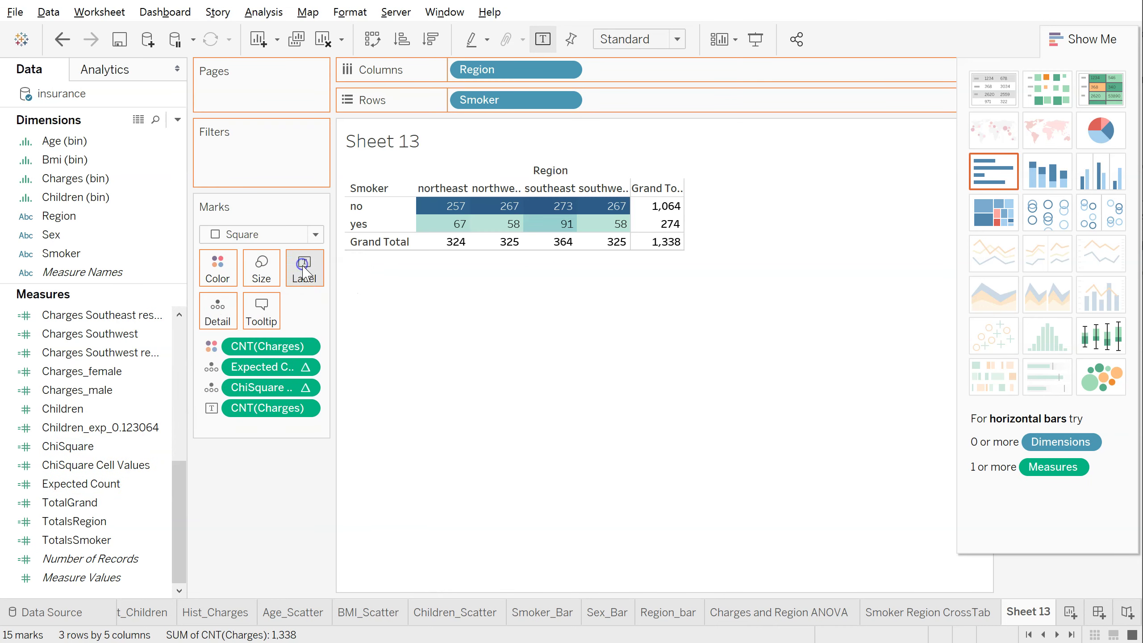
Move ChiSquare to Detail and confirm each cell's tooltip shows the overall ChiSquare 7.343
drag(256, 429, 221, 320)
click(459, 225)
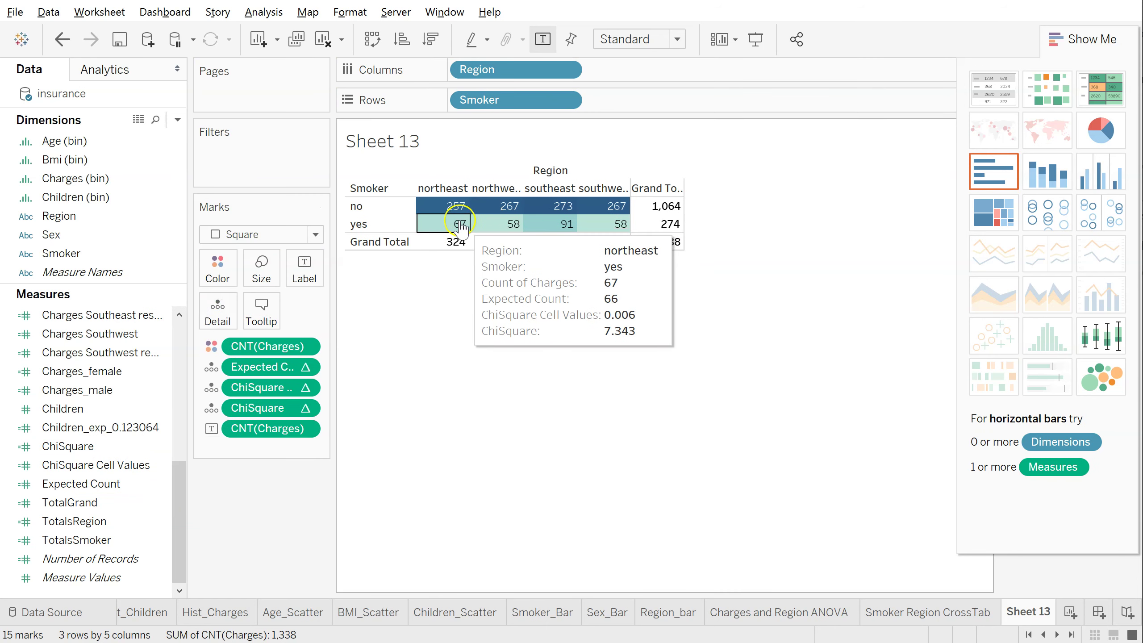
click(460, 226)
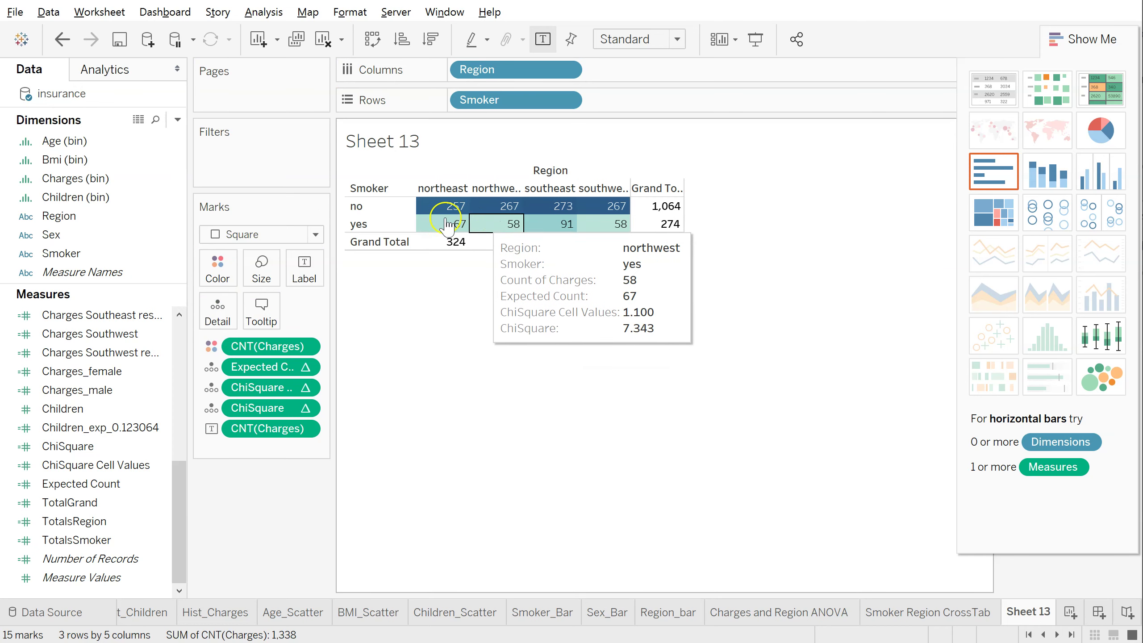
click(456, 207)
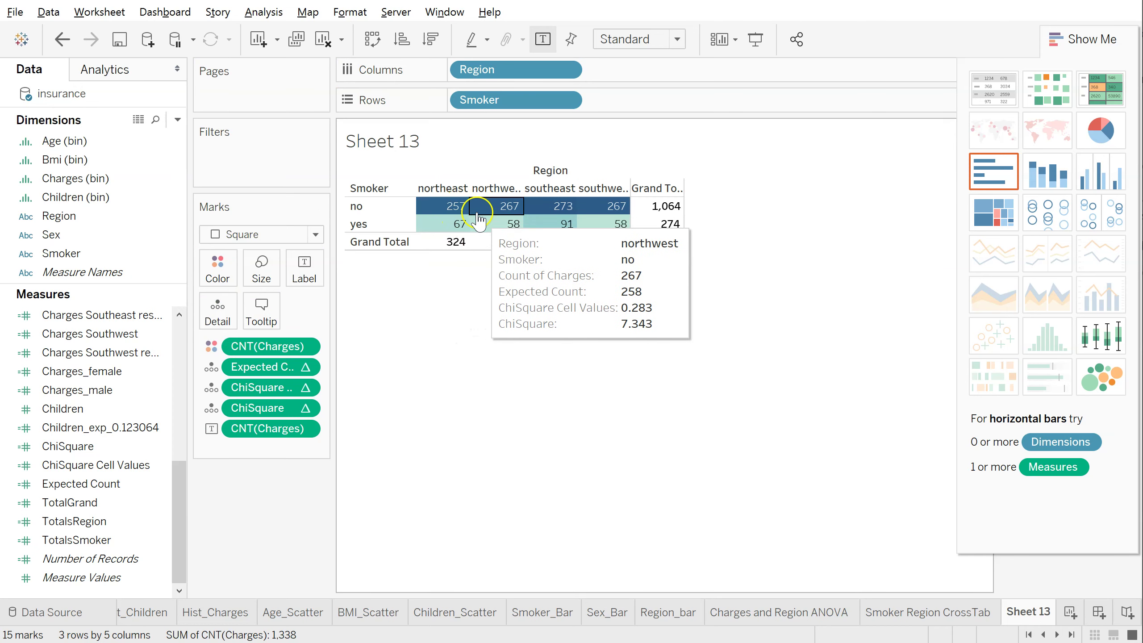
click(518, 224)
click(605, 207)
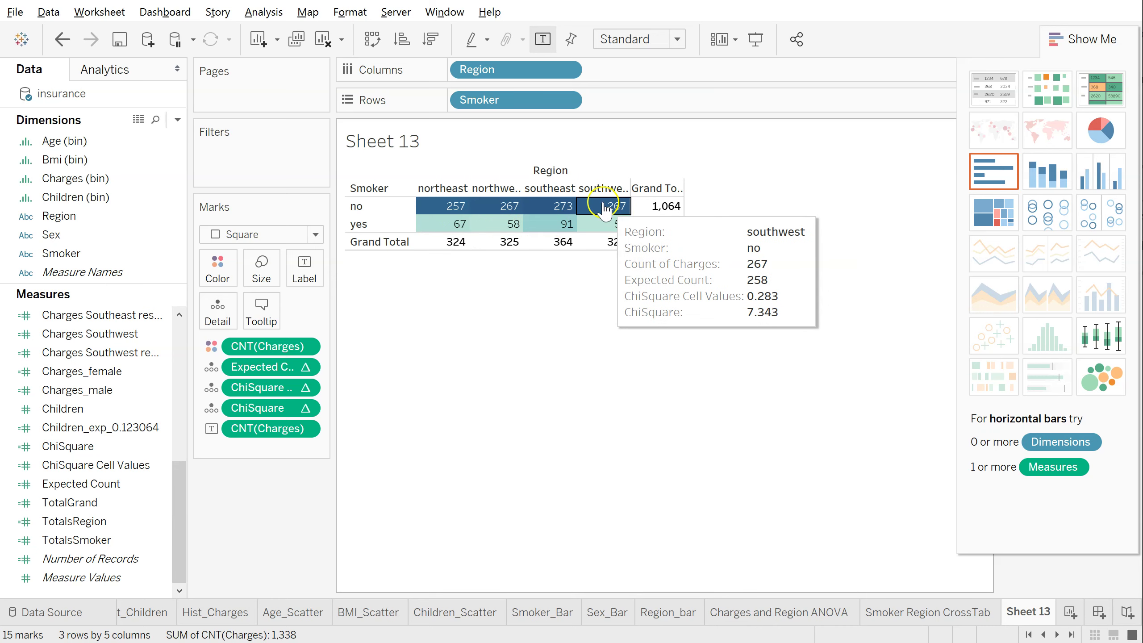
click(452, 209)
click(455, 224)
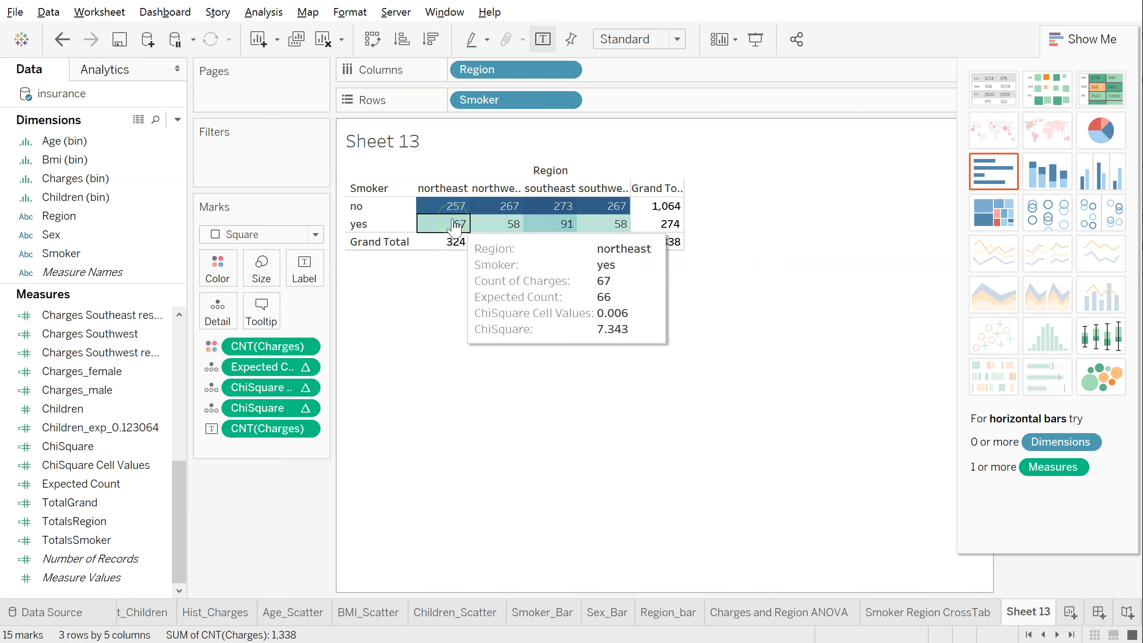
click(500, 224)
click(602, 221)
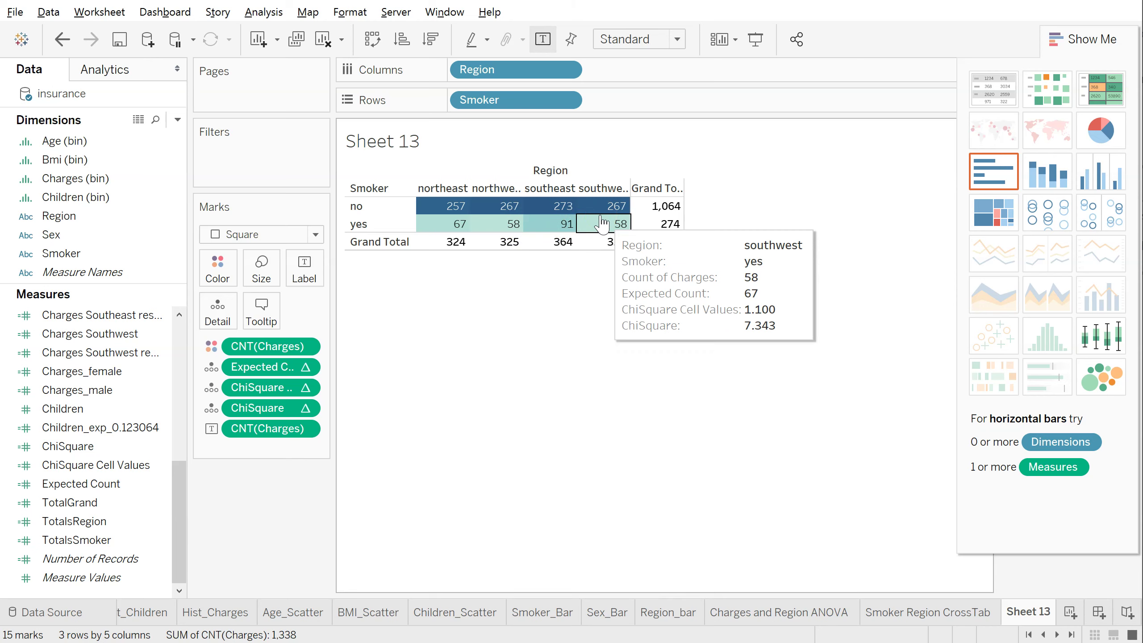
key(Escape)
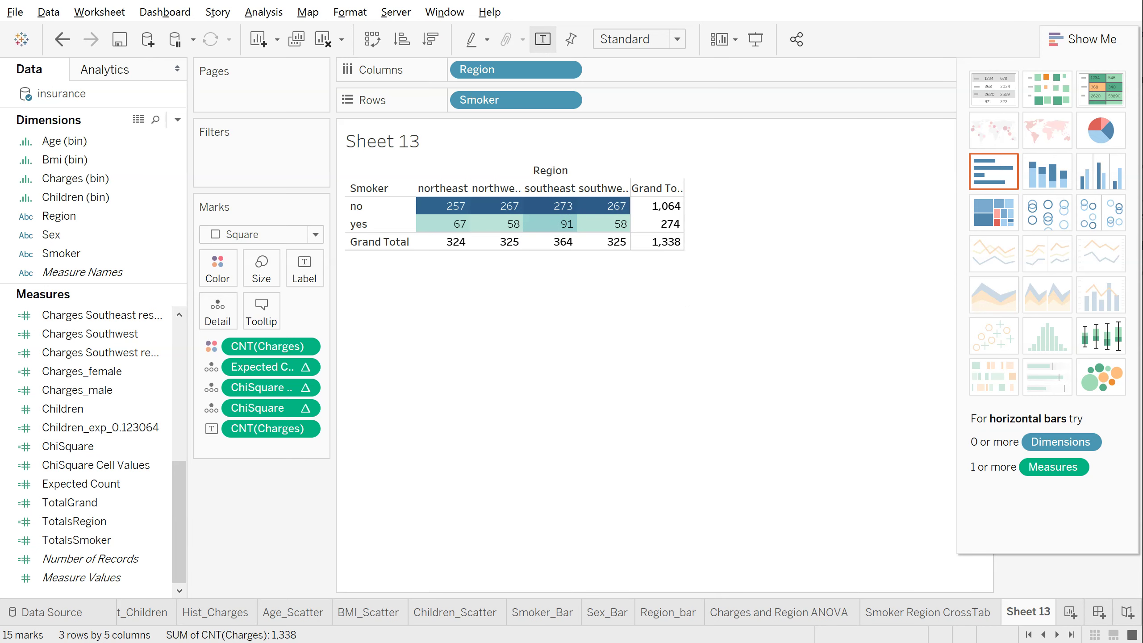
click(383, 214)
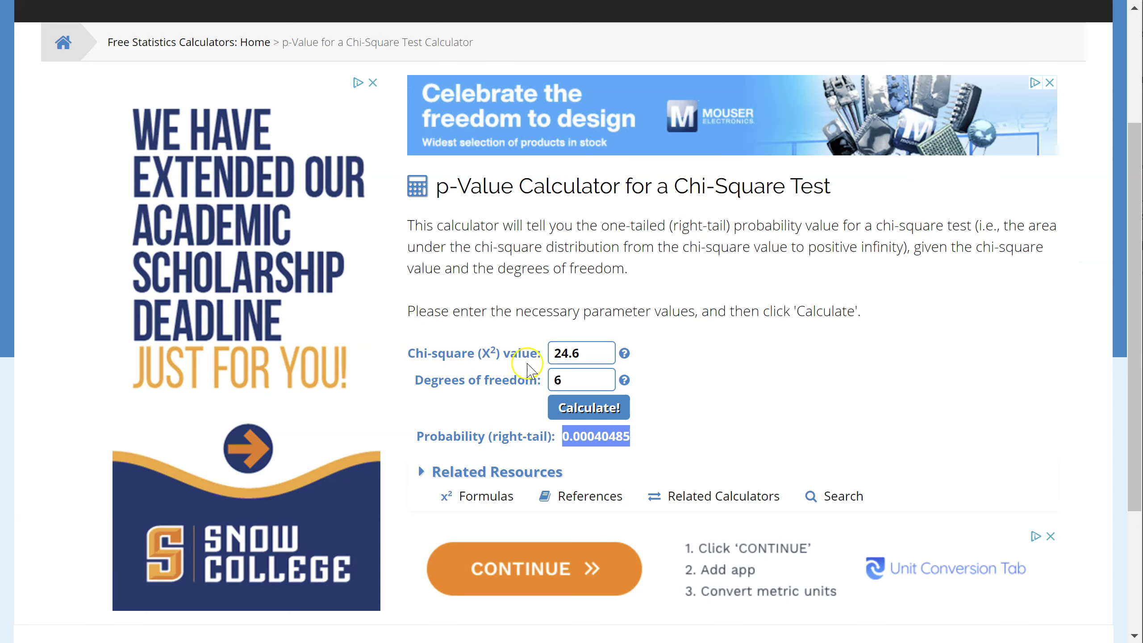
Enter 3 degrees of freedom and chi-square 7.343, calculate, and select the p-value 0.06173269
click(573, 380)
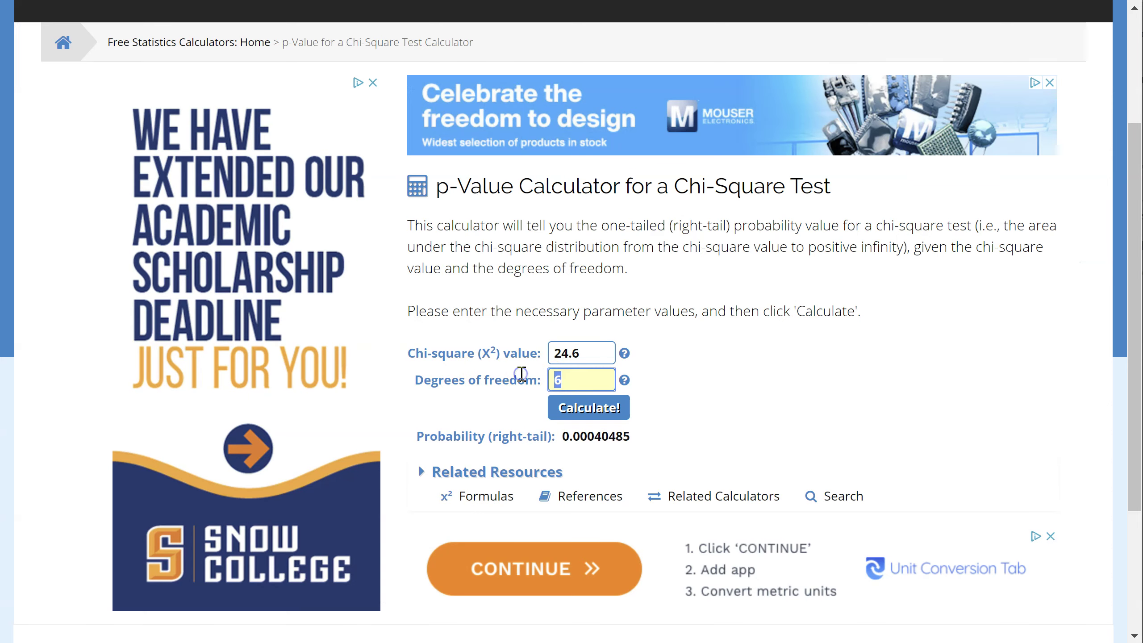
text(3)
drag(594, 356, 488, 339)
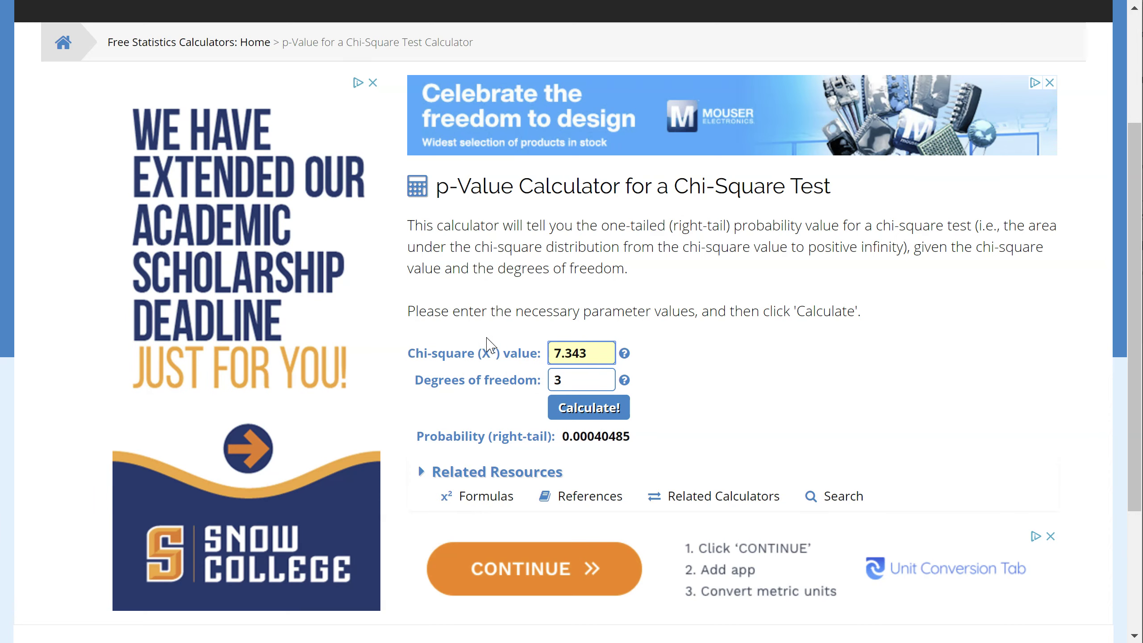
click(603, 408)
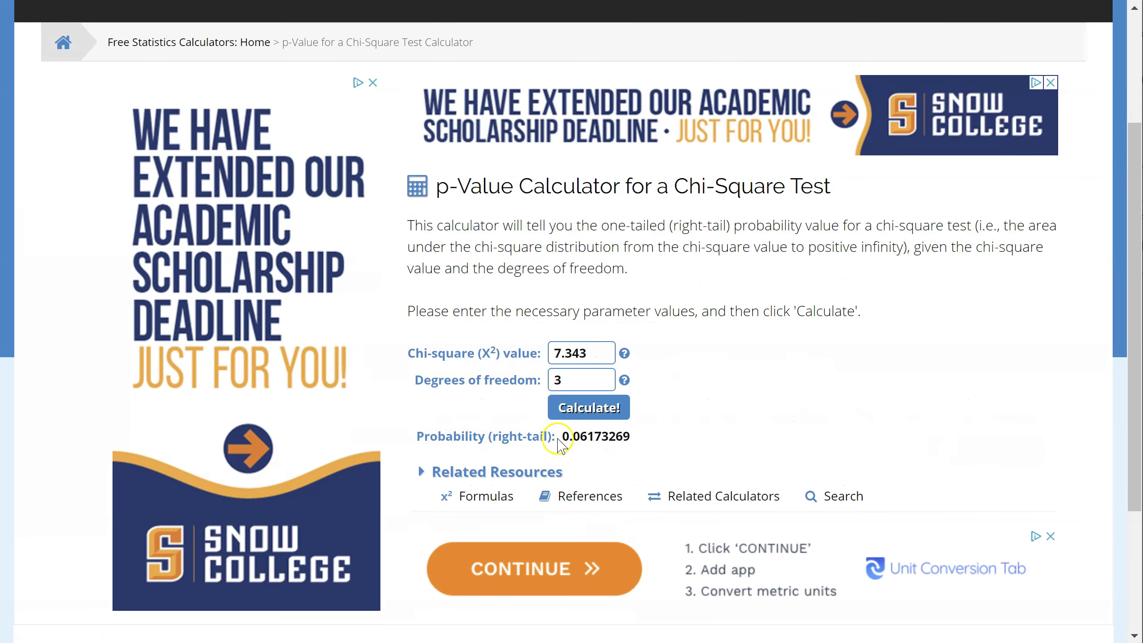
drag(563, 437, 623, 436)
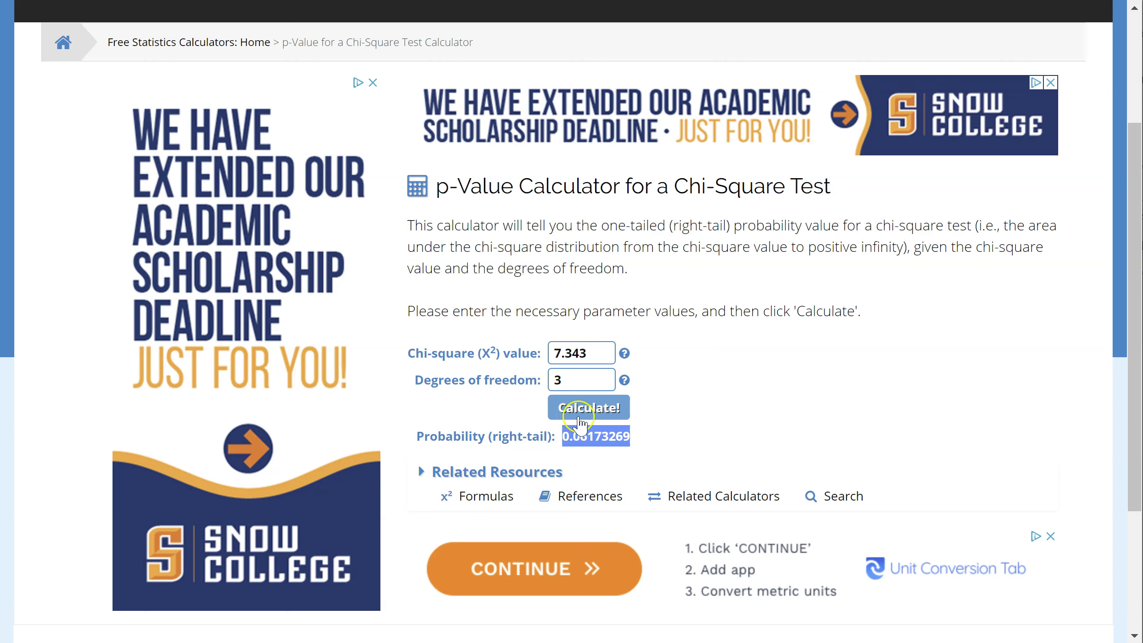
click(606, 438)
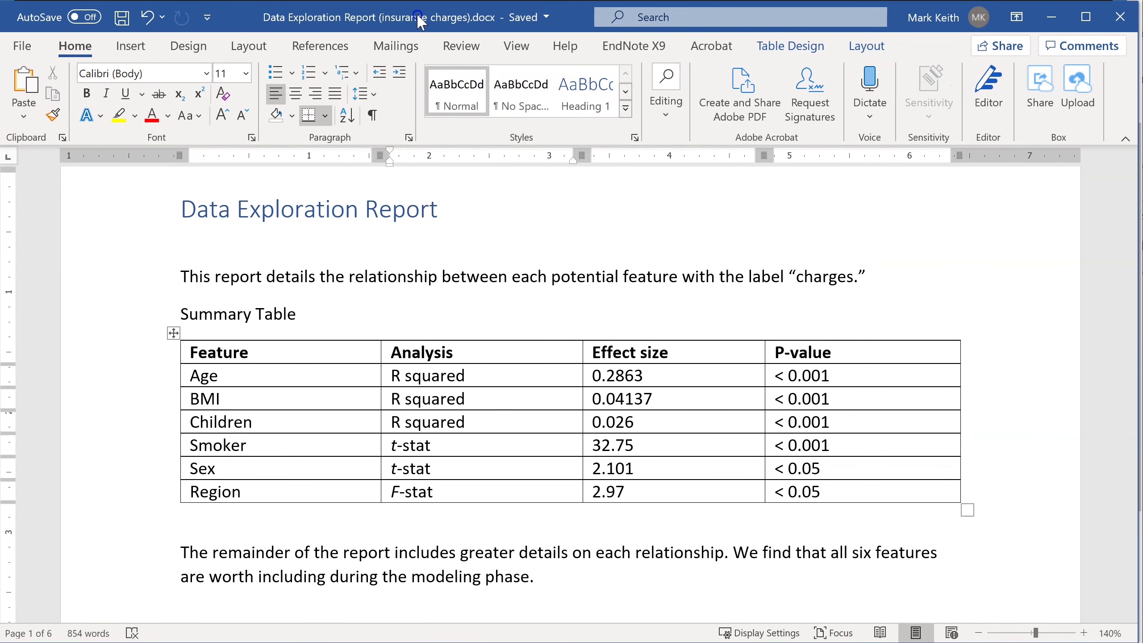
scroll(425, 296, up, 3)
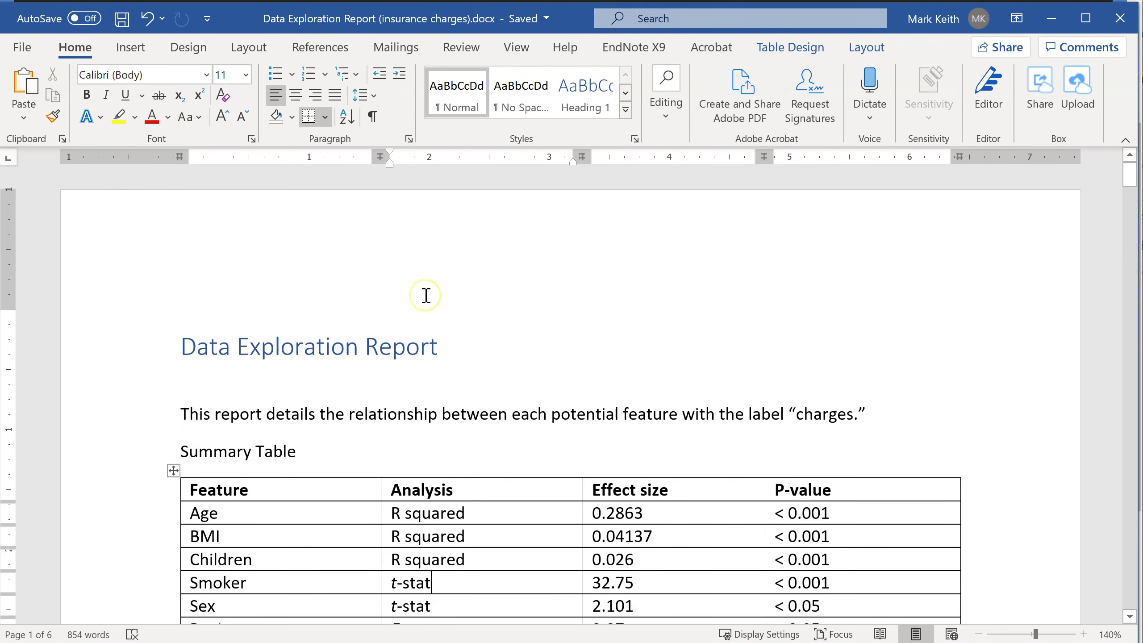
scroll(426, 295, down, 5)
scroll(424, 288, up, 4)
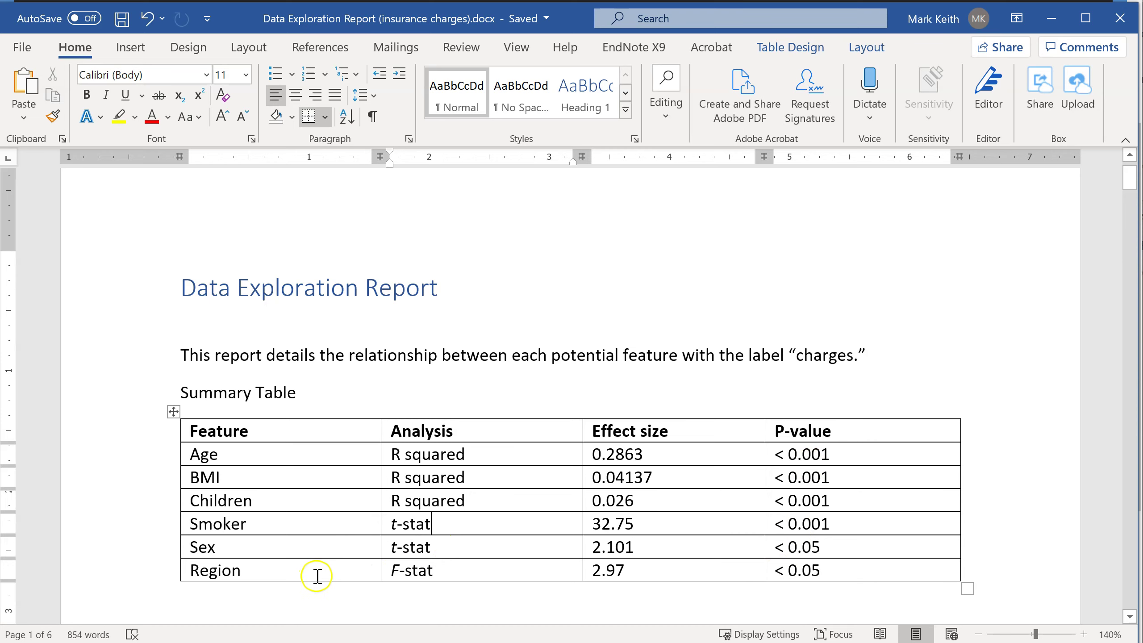
click(1052, 18)
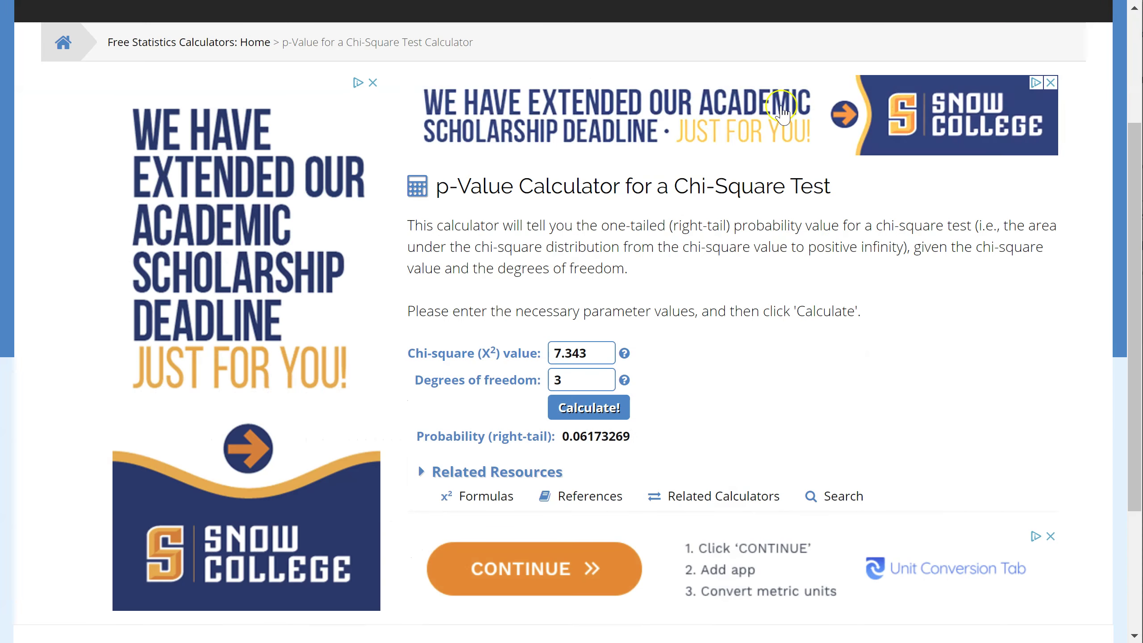
Switch from the Word report back to the Tableau workbook window
key(super+Tab)
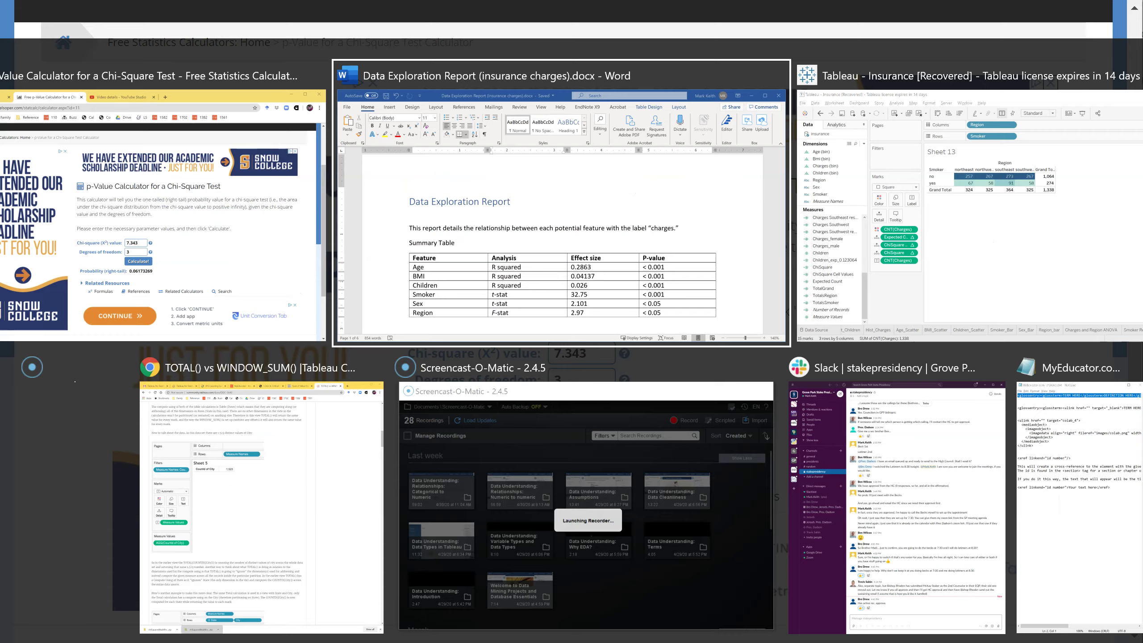
click(471, 68)
key(super+Tab)
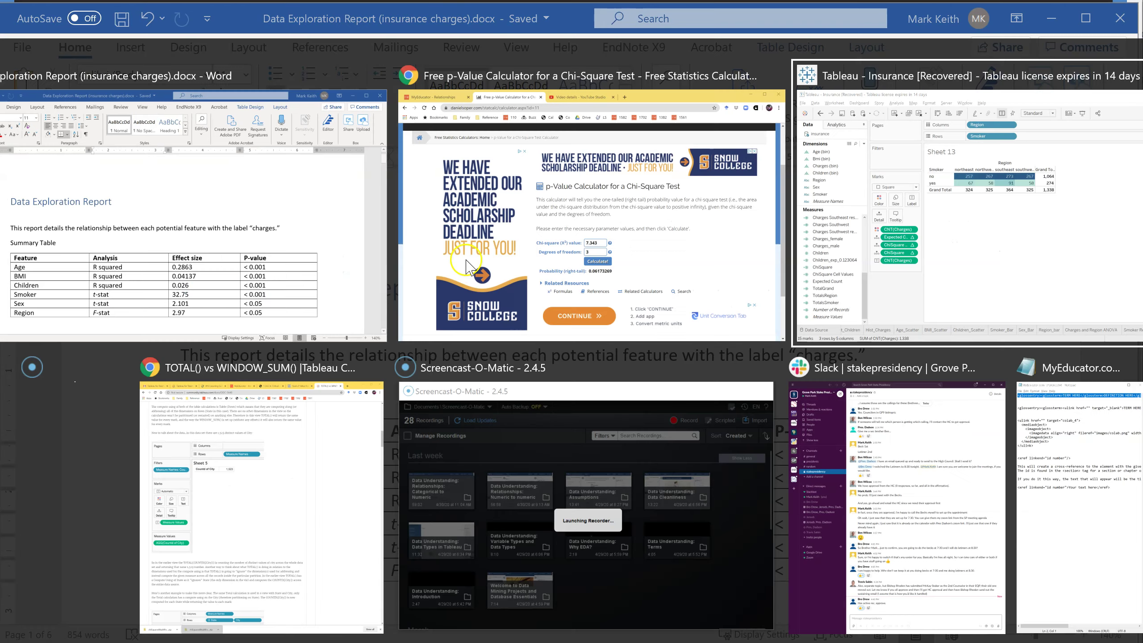
key(Return)
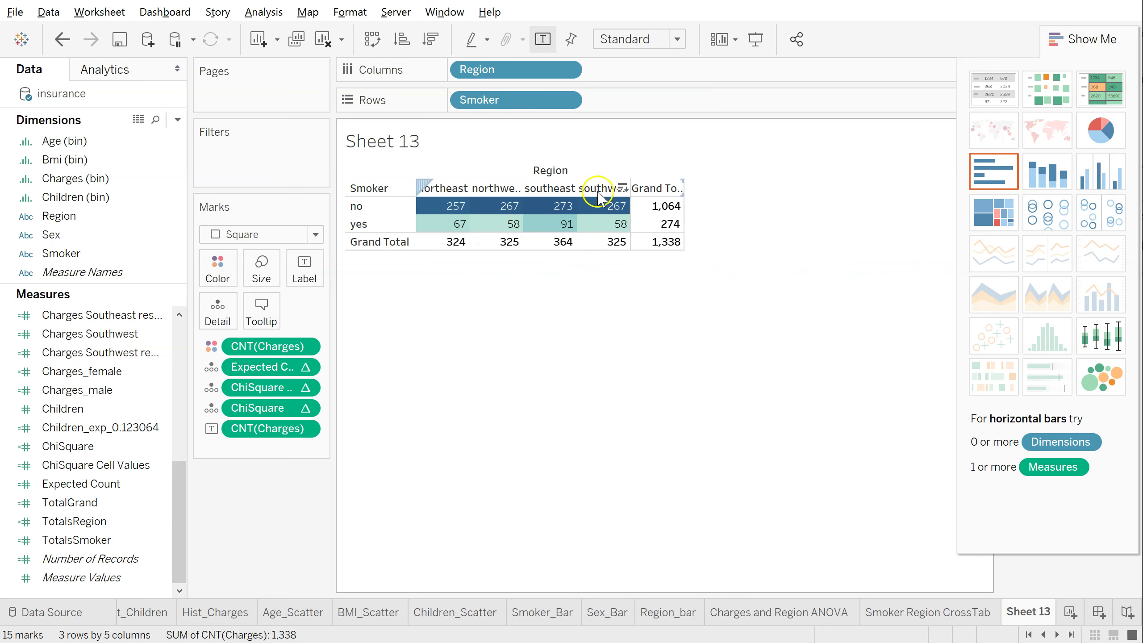
Review Sheet 13's crosstab cell tooltips reporting ChiSquare 7.343
click(407, 204)
mouse_move(566, 224)
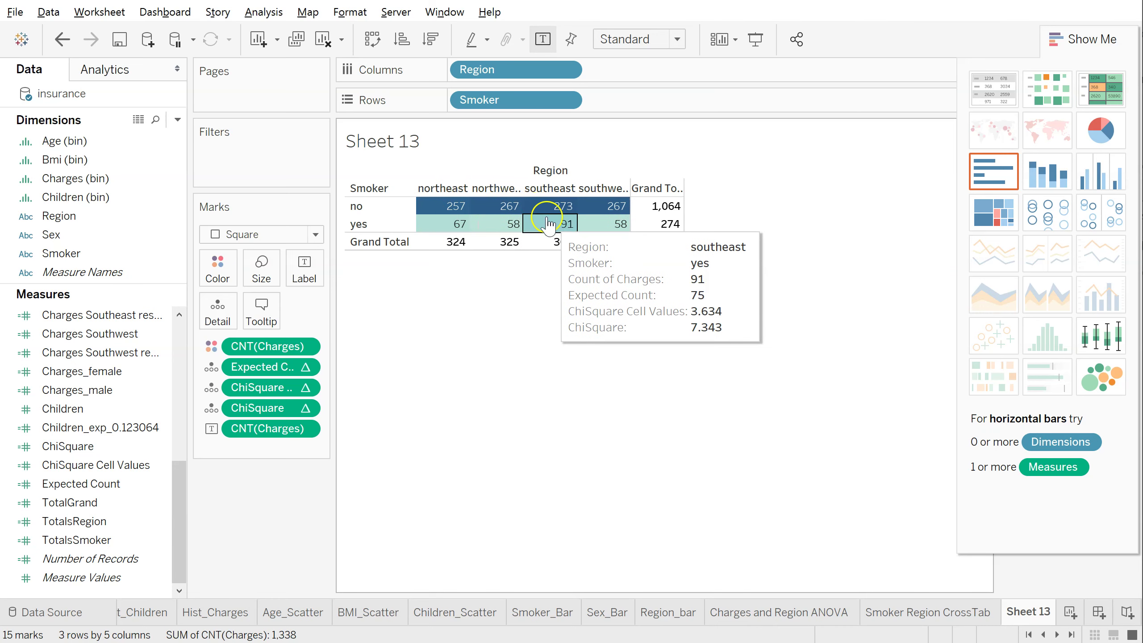
mouse_move(444, 217)
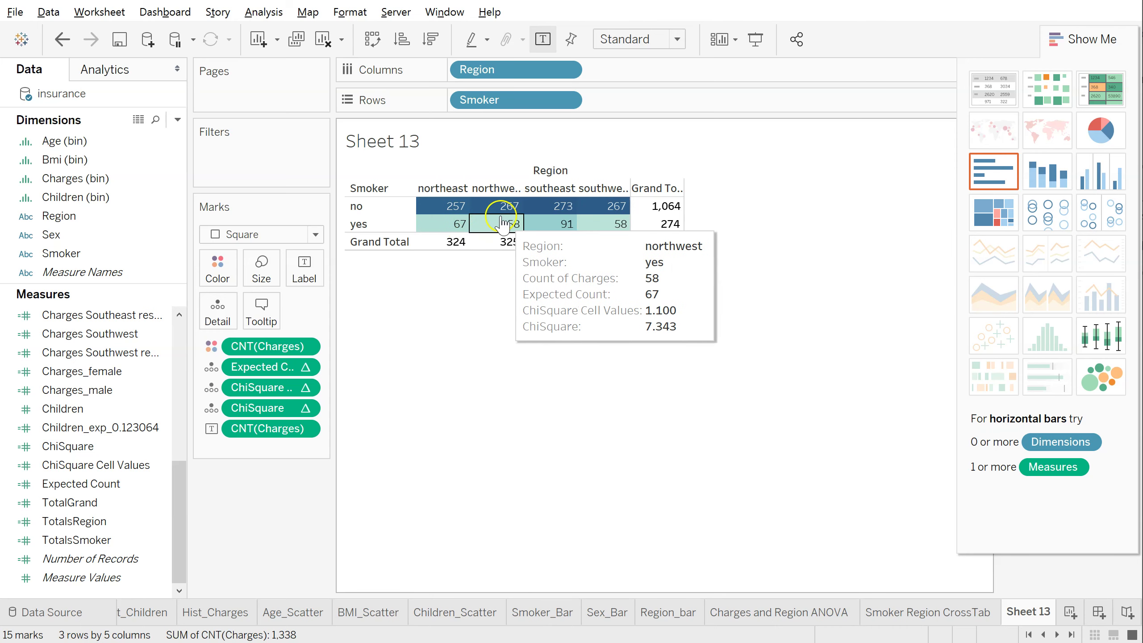
mouse_move(525, 217)
mouse_move(605, 229)
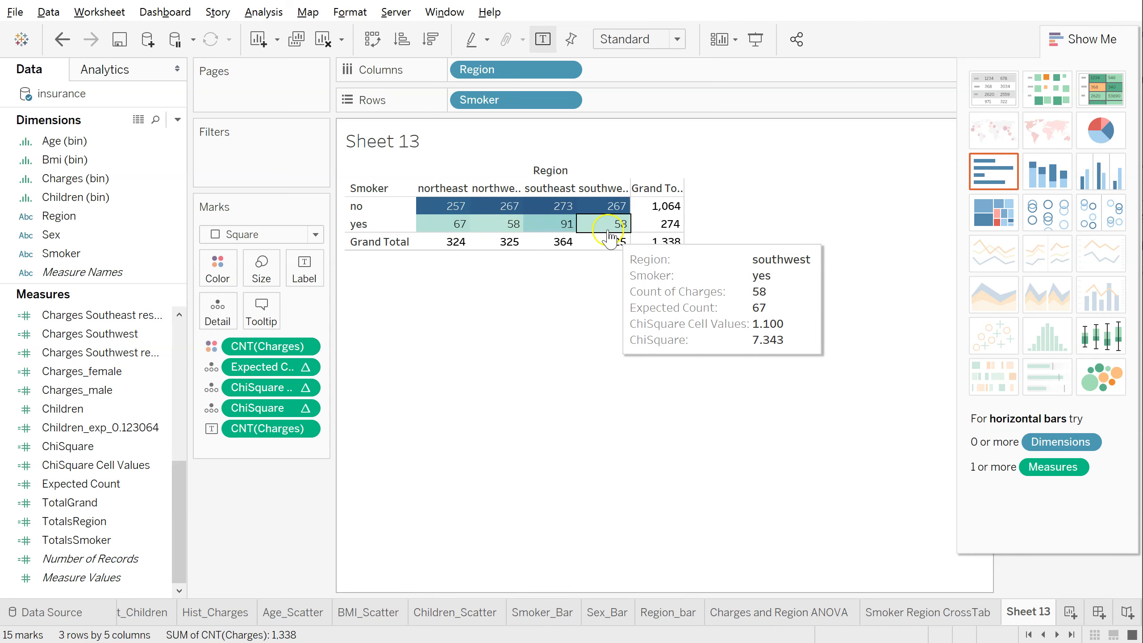